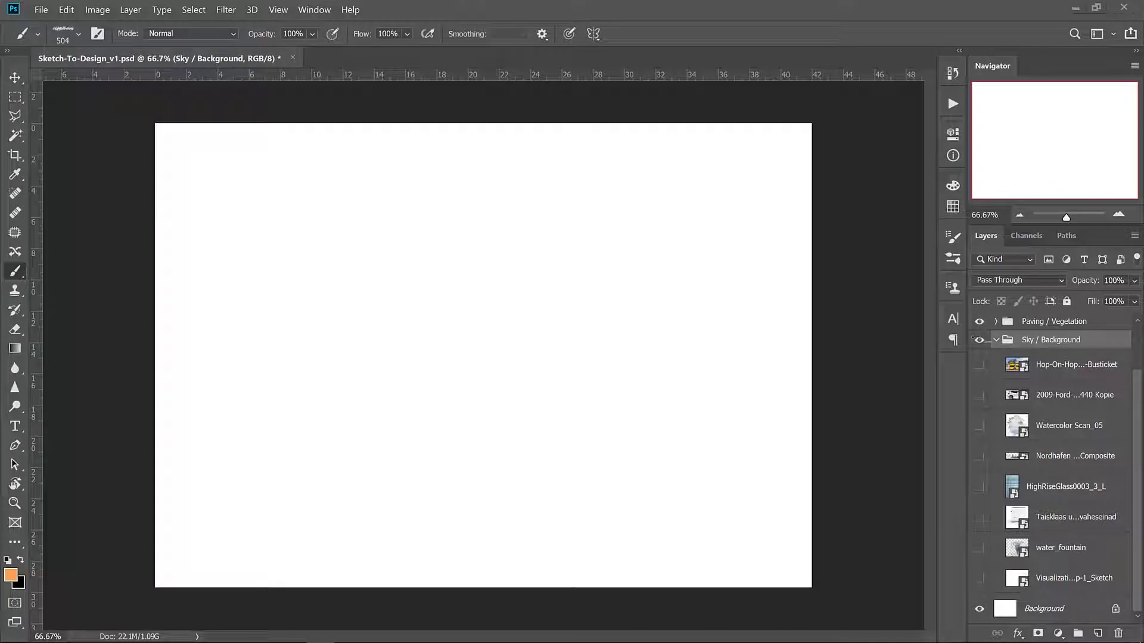
Show the Visualization-Step-1_Sketch layer and scale it proportionally to about 623% so it fills the whole canvas.
click(979, 578)
click(999, 578)
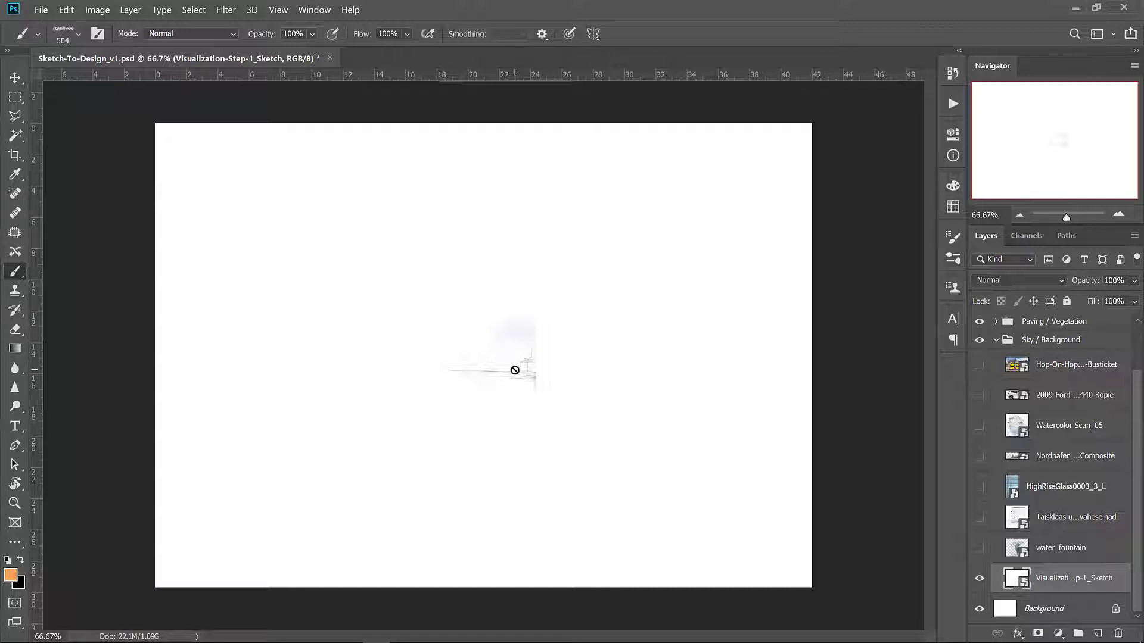
key(ctrl+t)
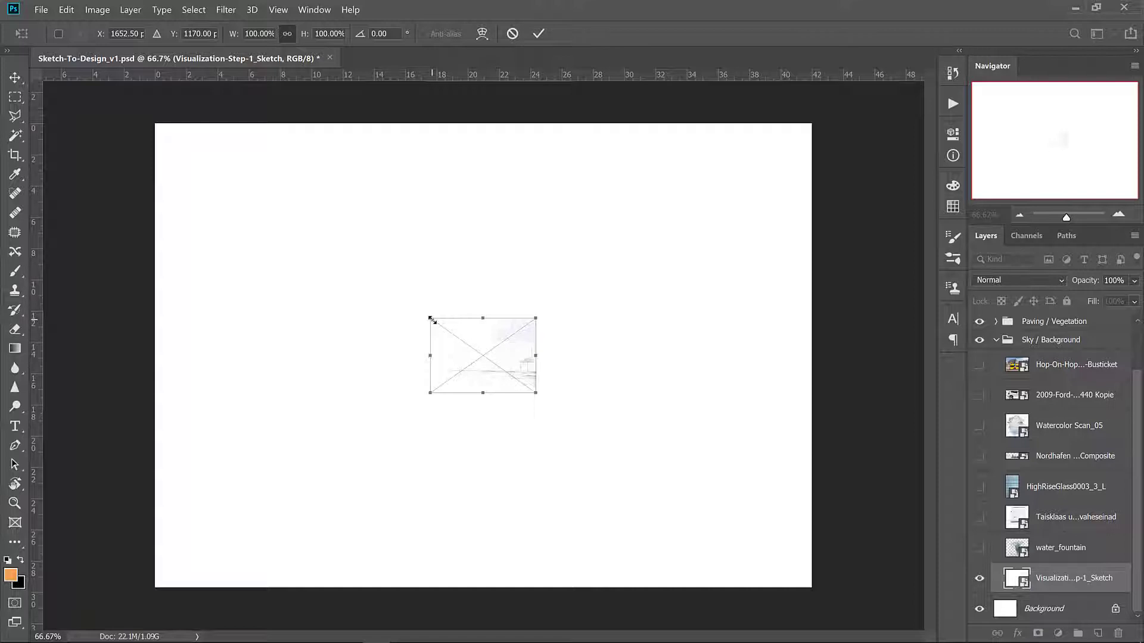
drag(431, 320, 144, 141)
drag(536, 393, 819, 580)
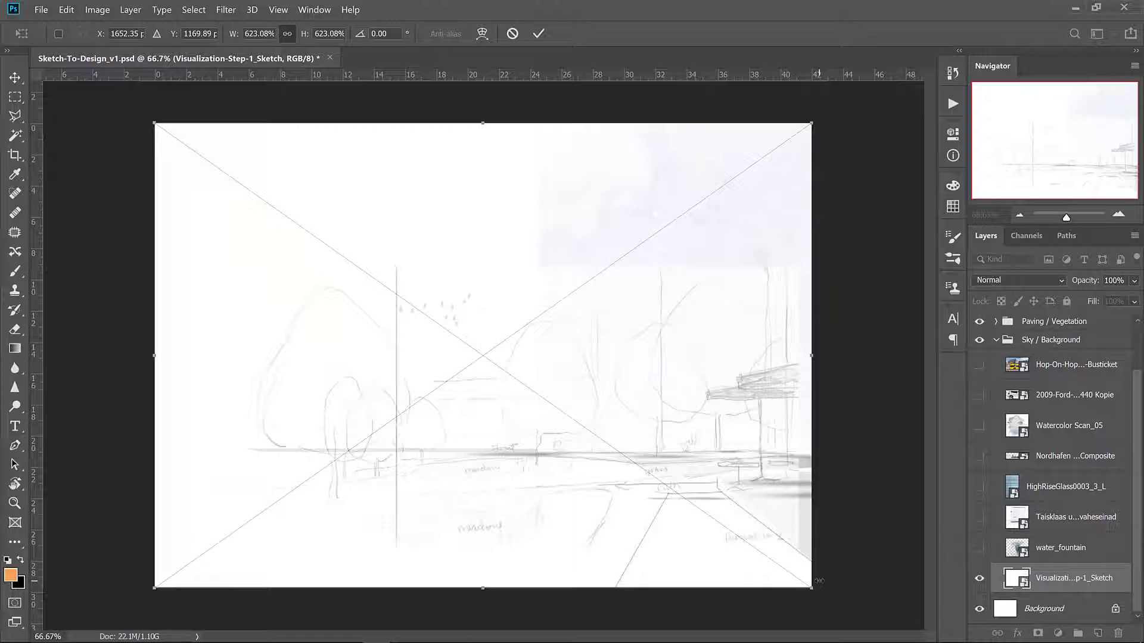
key(Return)
key(shift)
key(Return)
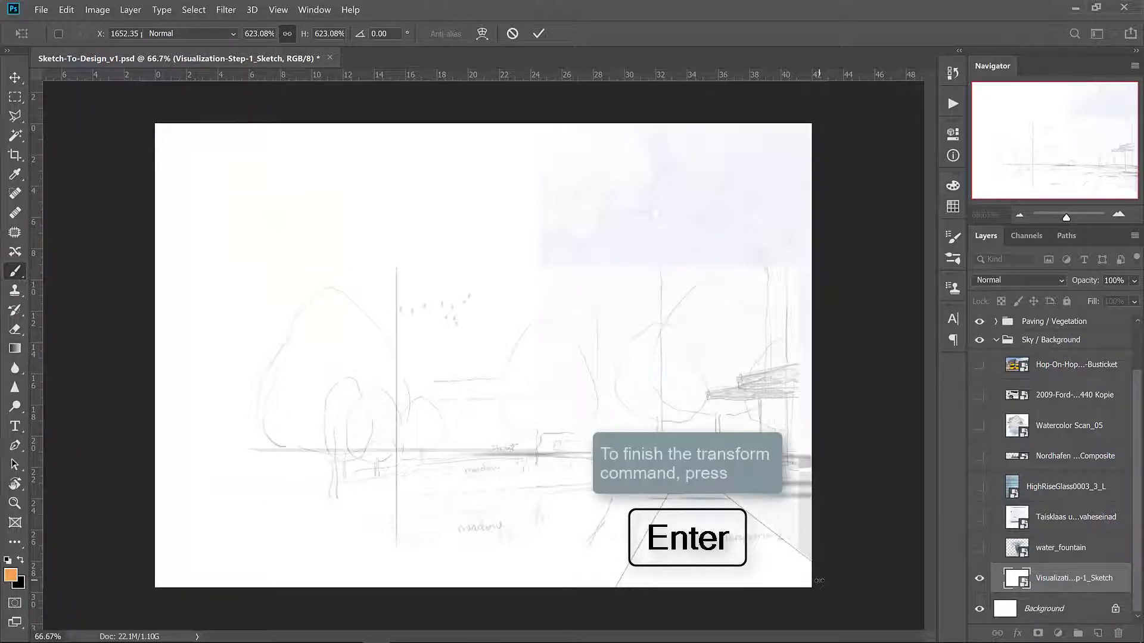
Show the HighRiseGlass0003_3_L layer, place it above the horizon at the canvas's upper-right edge and stretch it slightly wider on its left side.
click(979, 488)
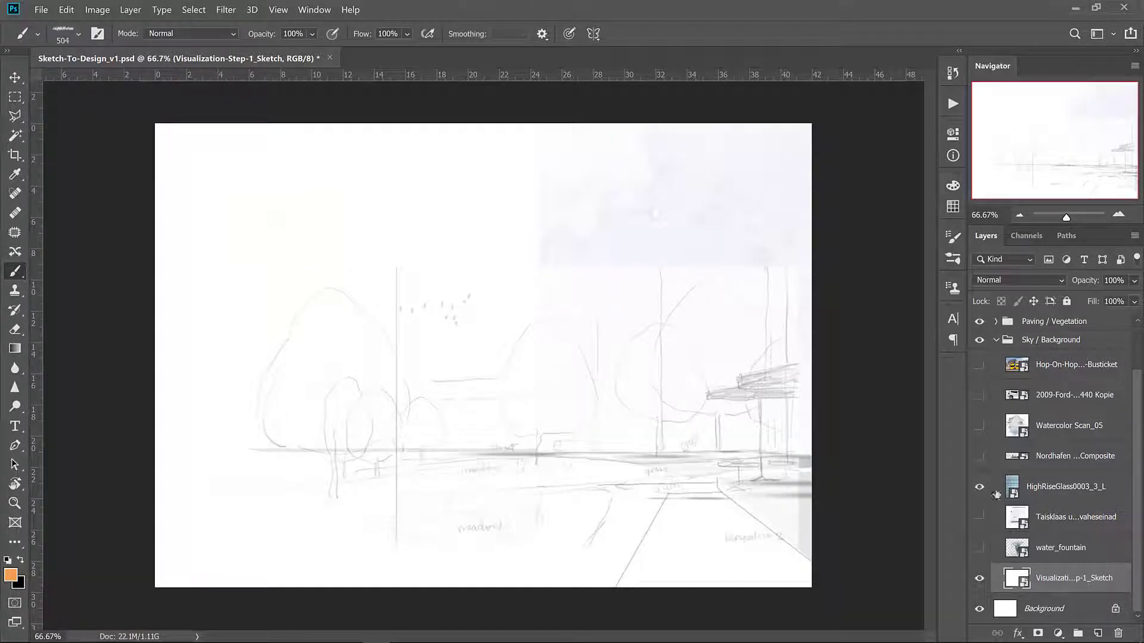
click(1051, 491)
key(v)
drag(434, 467, 638, 331)
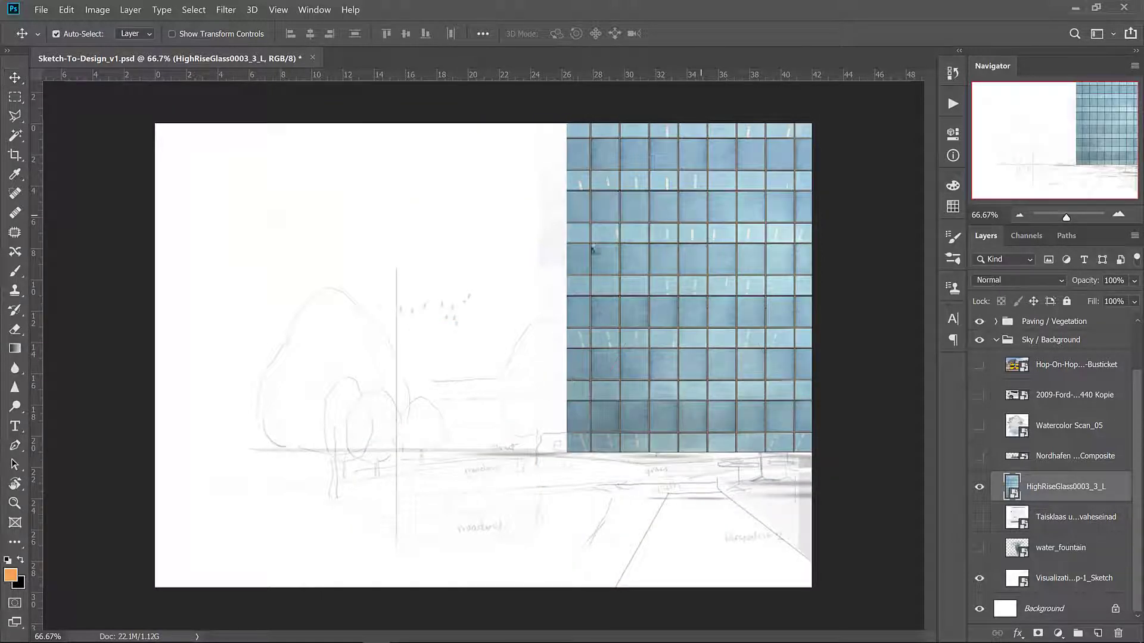
key(ctrl+t)
drag(566, 220, 540, 218)
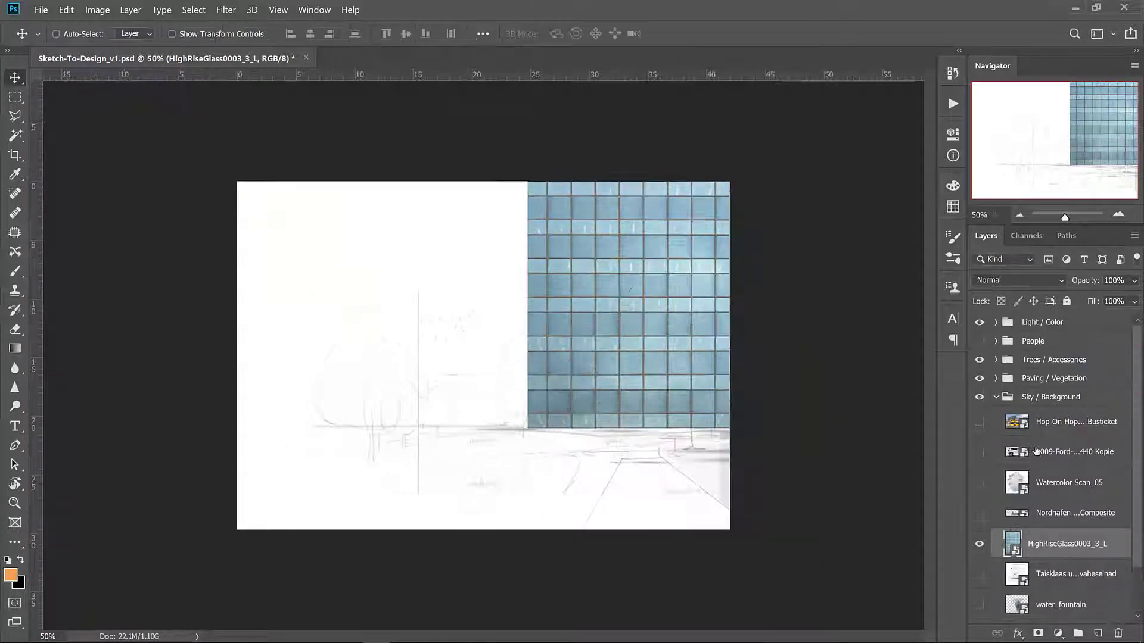
Rasterize the HighRiseGlass0003_3_L layer and desaturate it.
right_click(1041, 551)
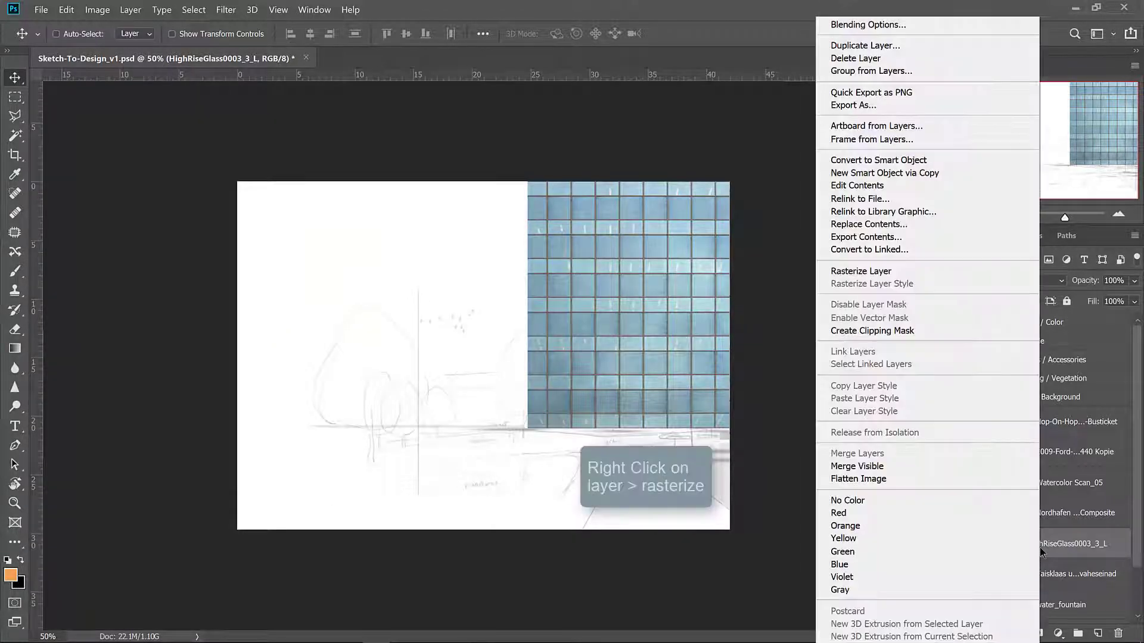
click(860, 272)
key(ctrl+shift+u)
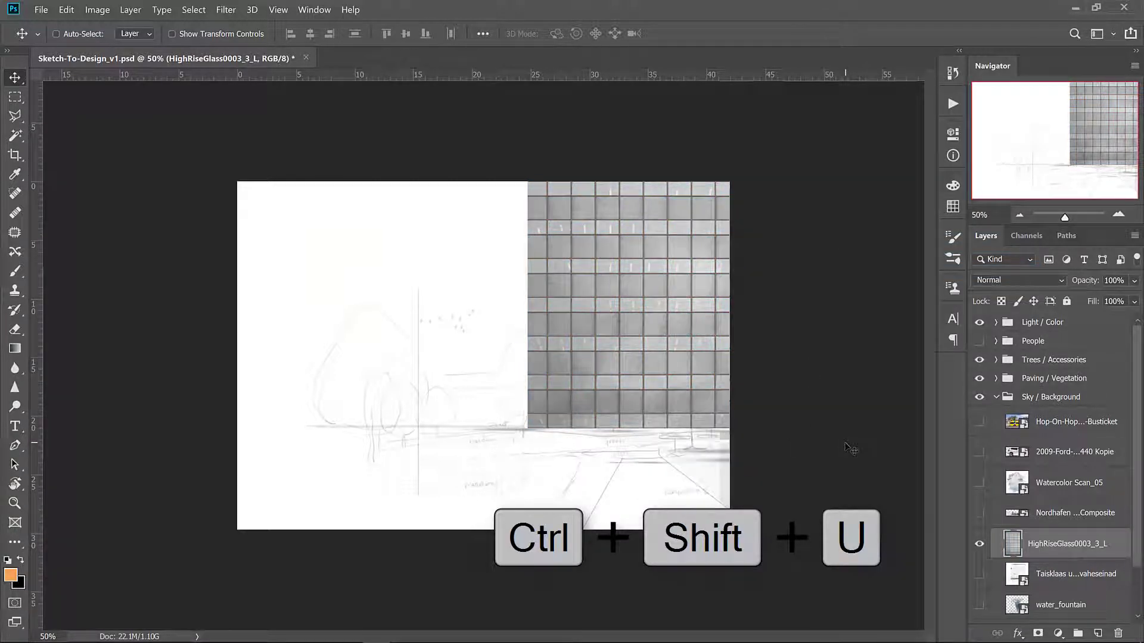
Set the glass facade layer's opacity to 50%.
click(1113, 280)
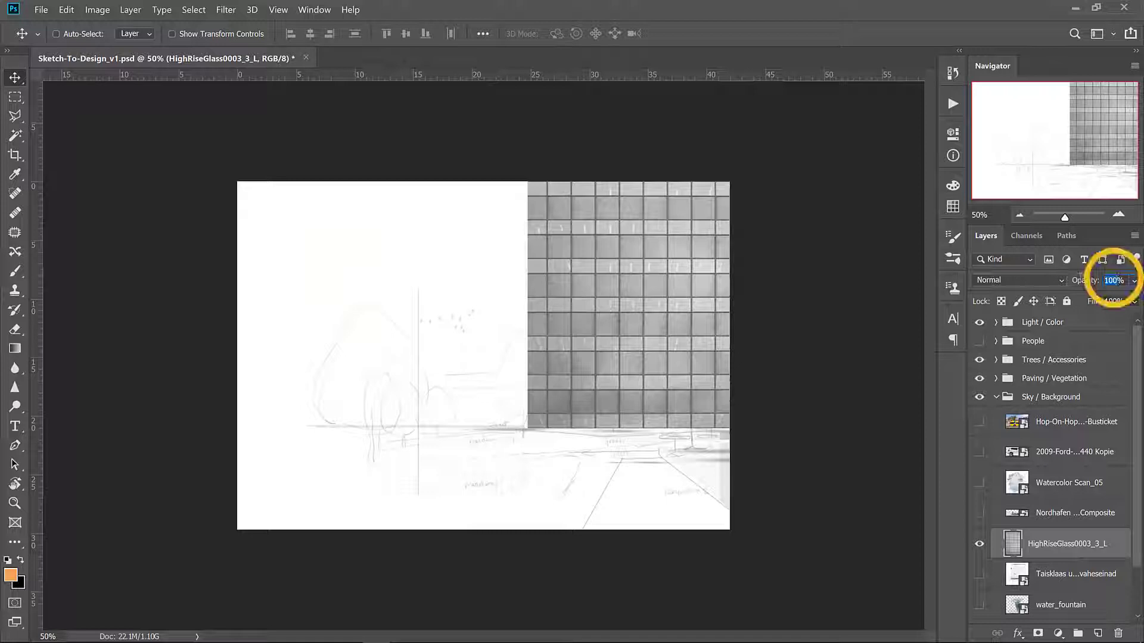
text(50)
key(Return)
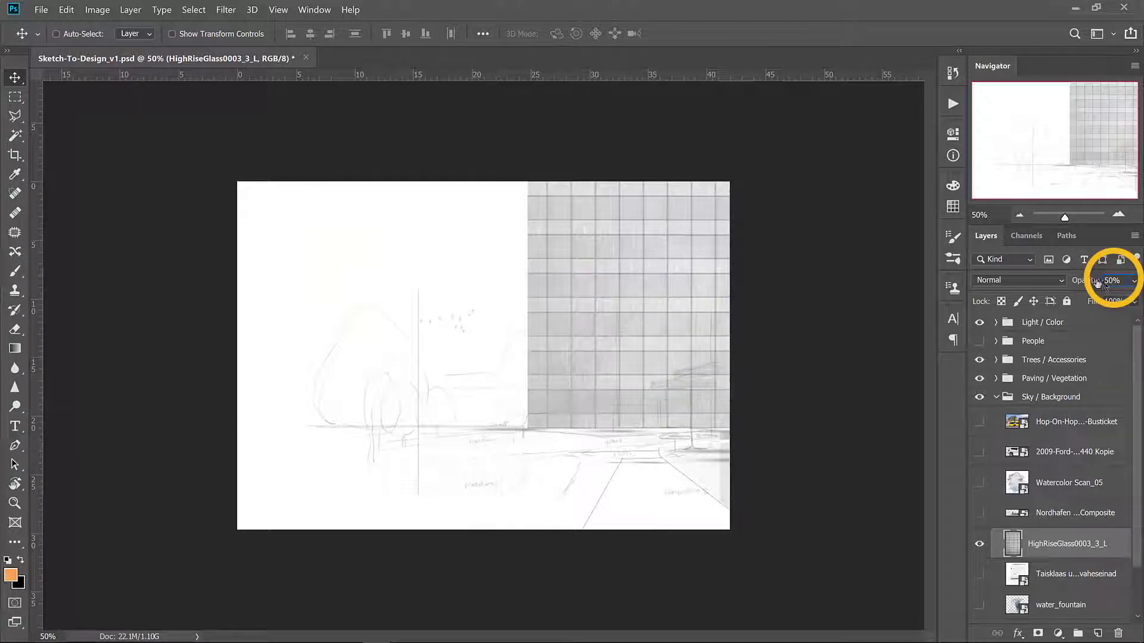
Delete the narrow strip along the glass facade's left edge with a rectangular marquee selection, then clear the selection.
key(m)
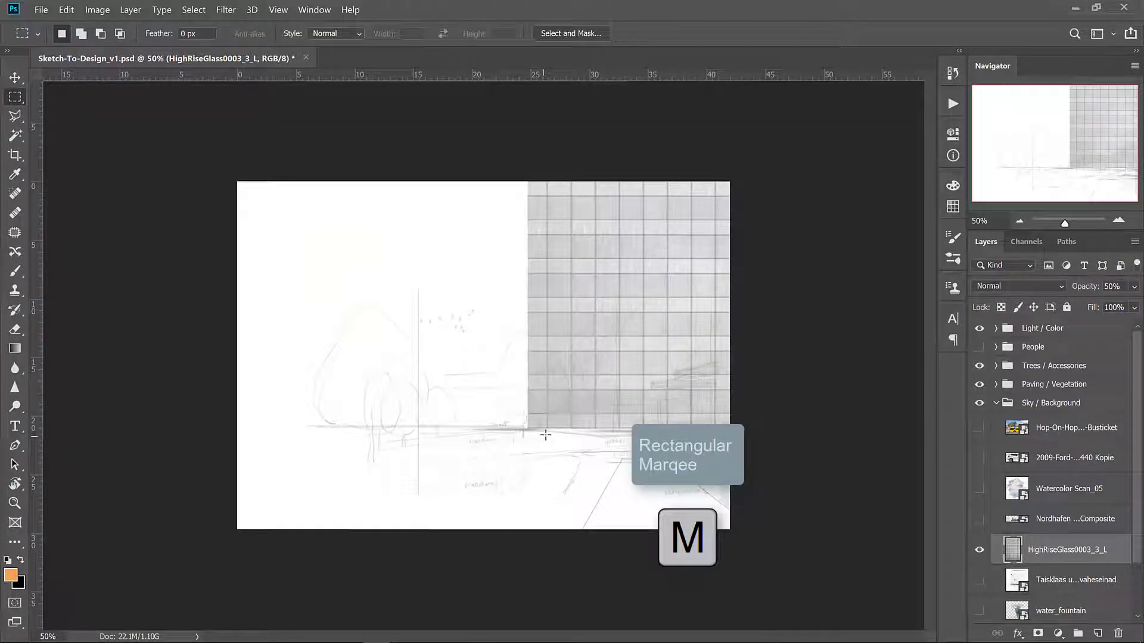
drag(546, 430, 503, 181)
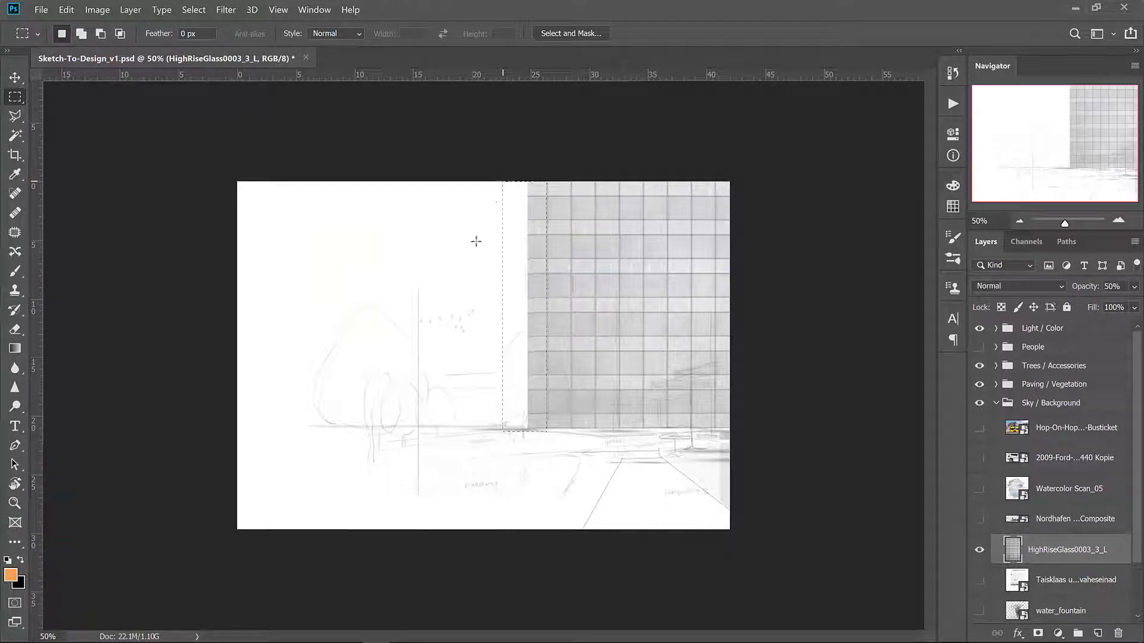
key(Delete)
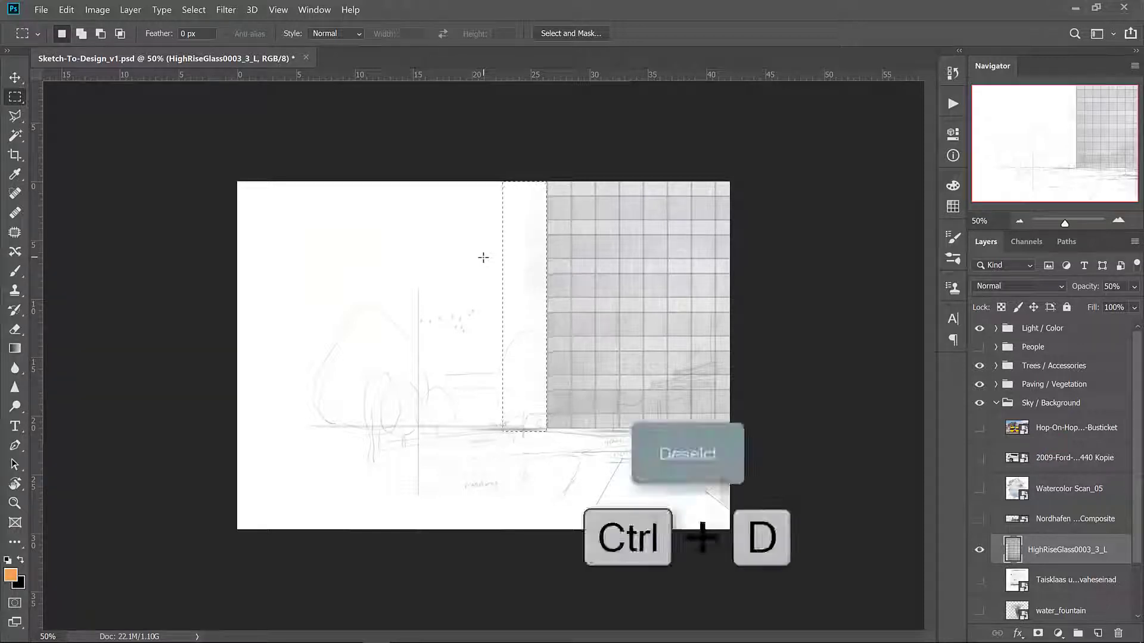
key(ctrl+d)
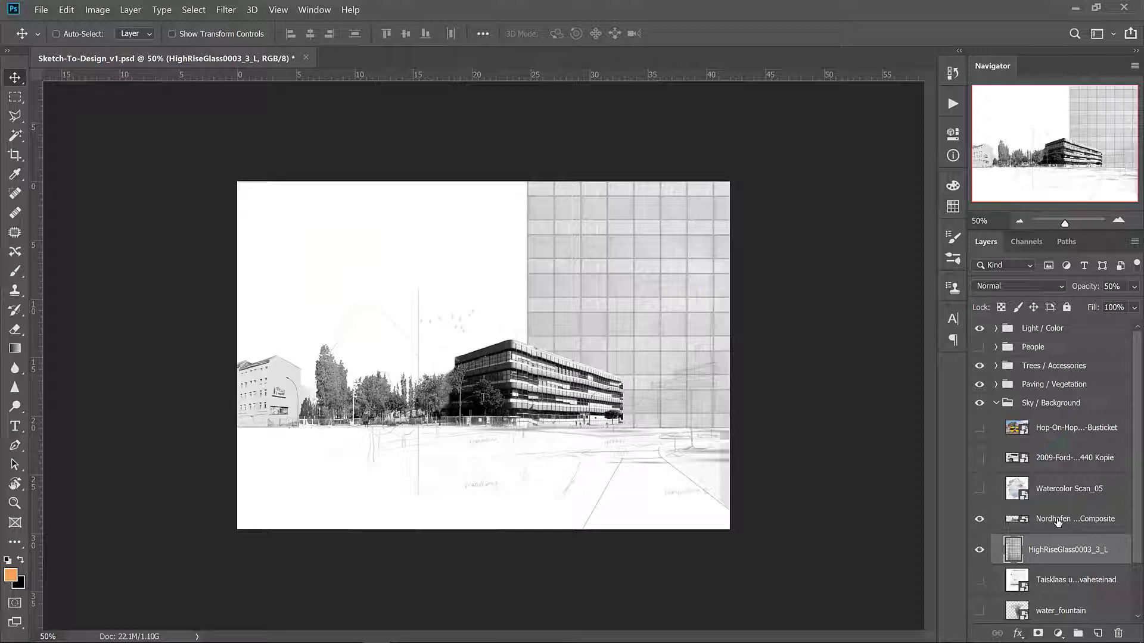
Move the Nordhafen Streetview Composite layer below the glass facade layer, using the reference image Visualization-Step-7_Final.jpg as a guide.
drag(1056, 525, 1057, 560)
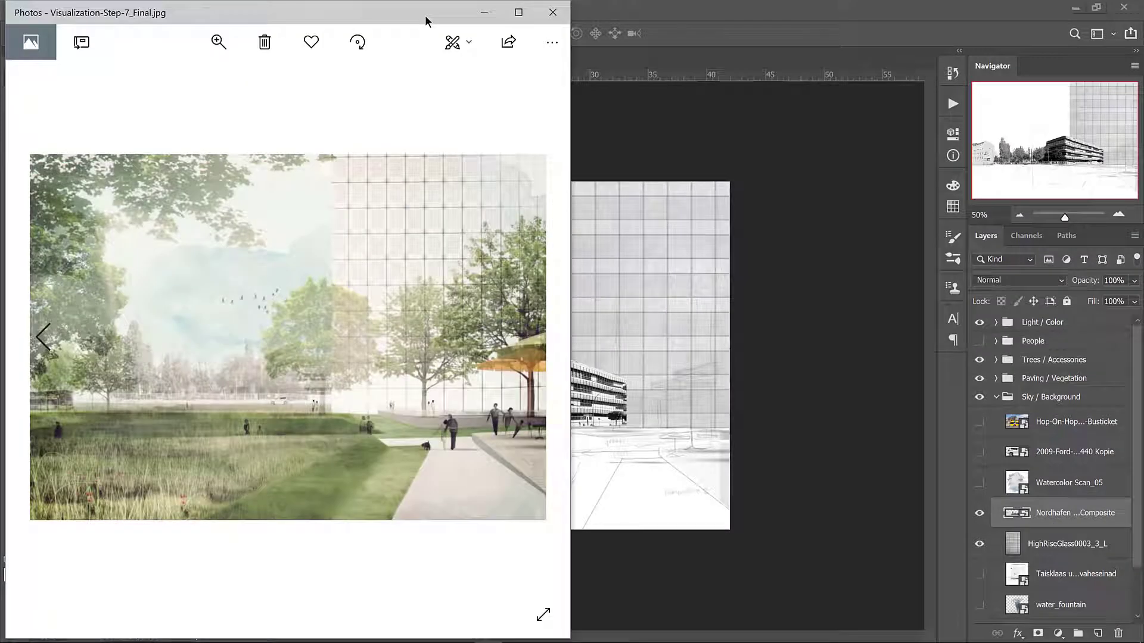
drag(424, 16, 997, 15)
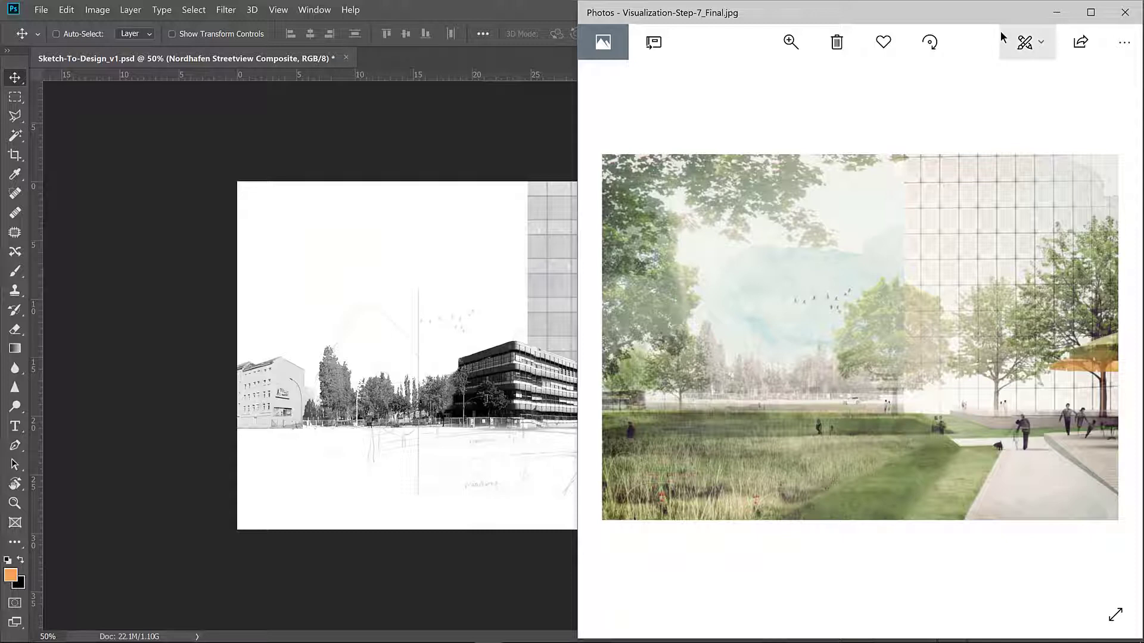
click(1055, 19)
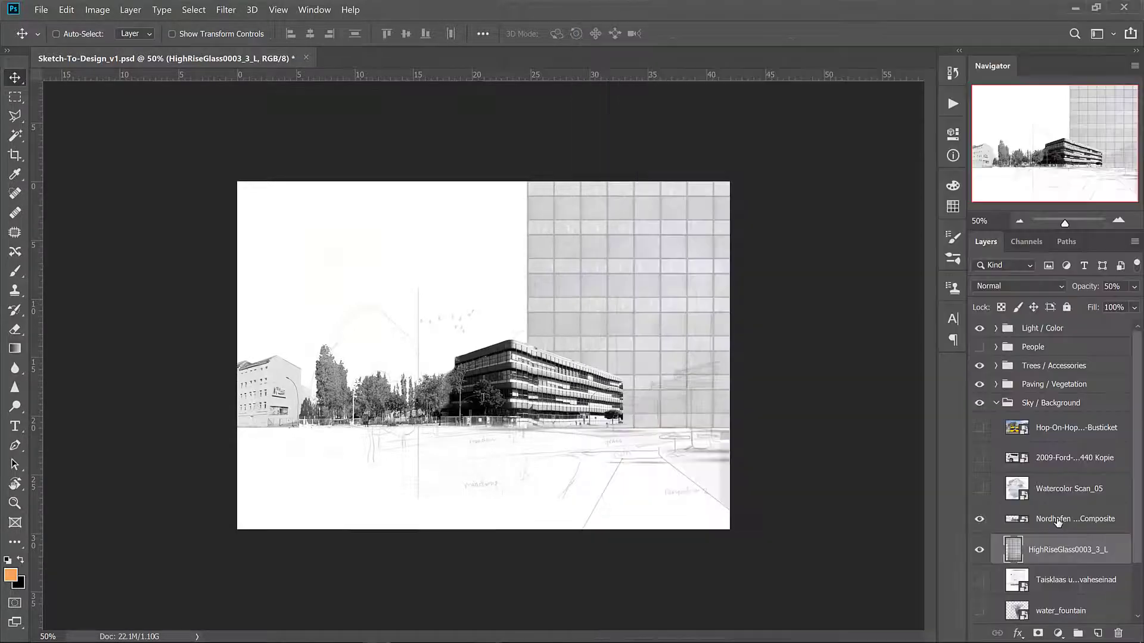
mouse_move(1066, 549)
mouse_down()
mouse_move(1057, 560)
mouse_move(1056, 551)
mouse_up()
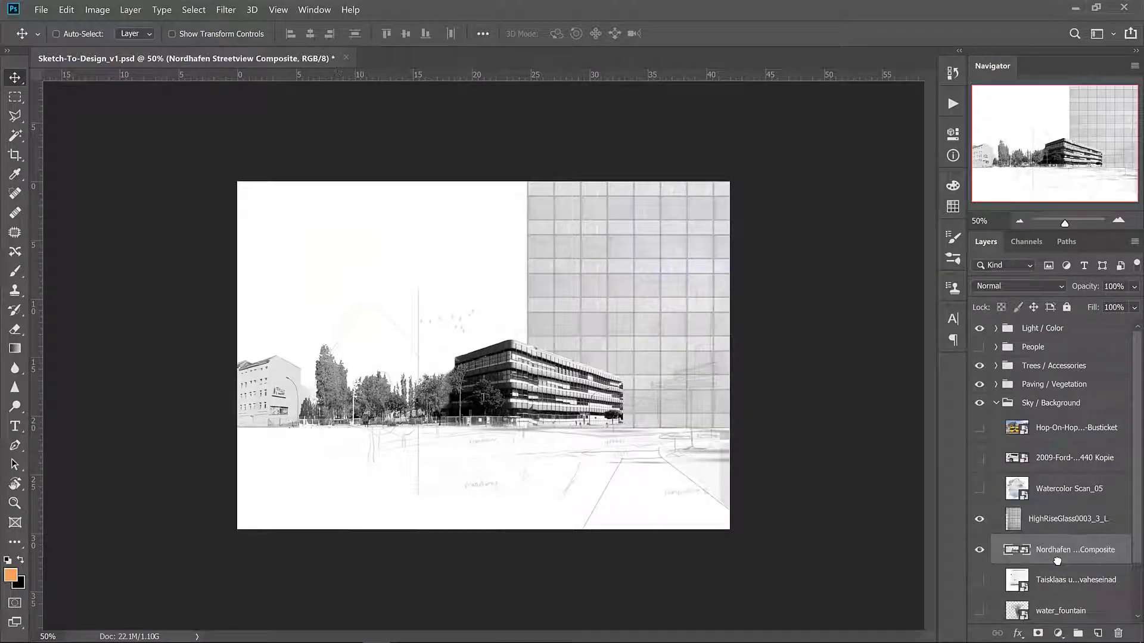
Set the Nordhafen composite's opacity to 35%, scale it to about 88% width and 89% height, and align its base with the sketch's horizon.
click(1109, 286)
text(35)
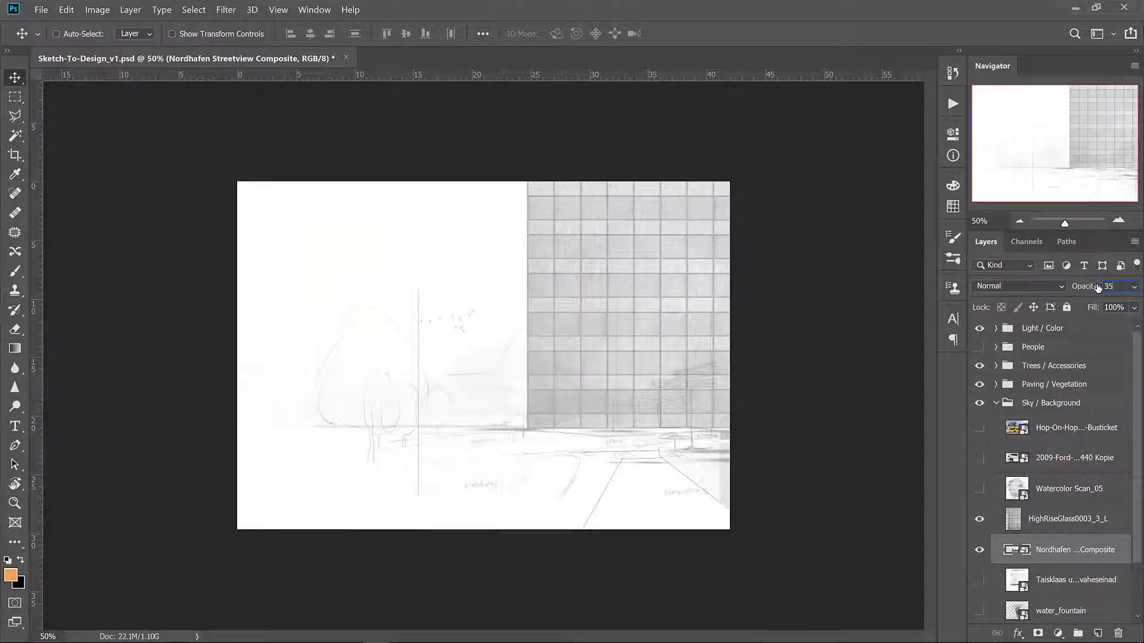
key(ctrl+t)
drag(663, 230, 626, 248)
drag(458, 392, 481, 395)
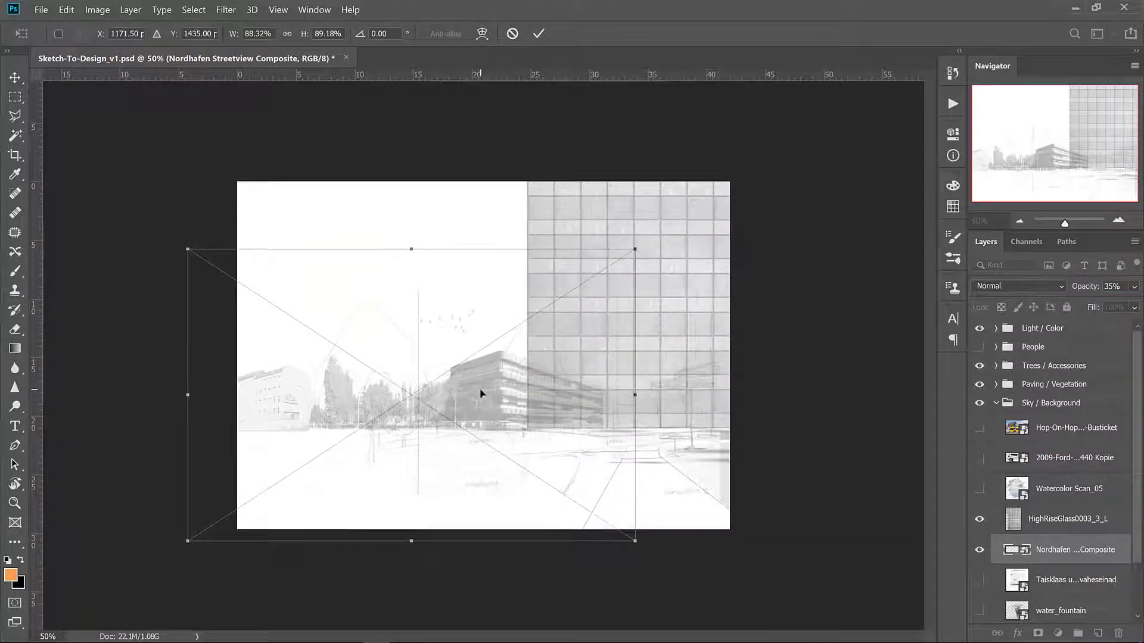
key(Return)
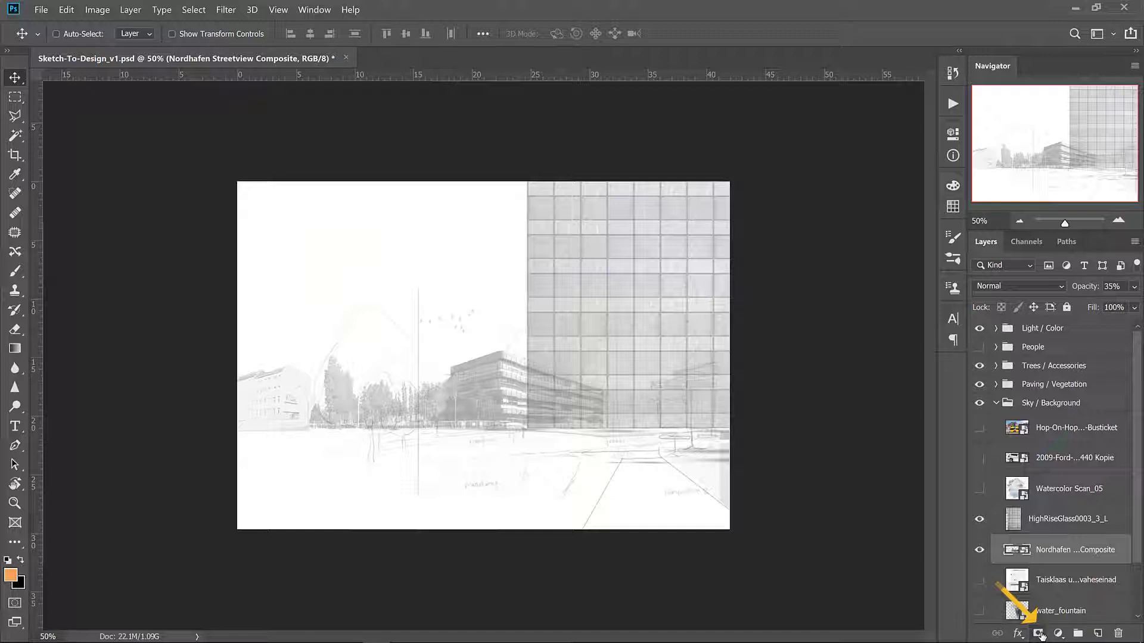
Add a layer mask to the Nordhafen composite and mask out the area covered by the glass facade, using that layer's outline as the selection.
click(1038, 634)
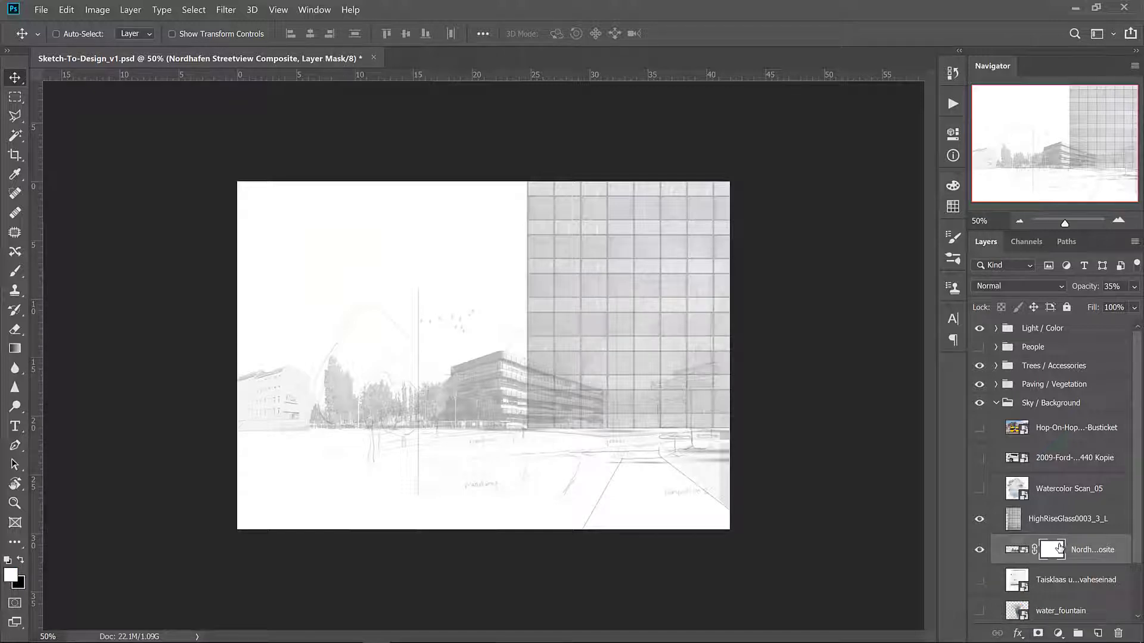
click(1014, 519)
ctrl+click(1016, 521)
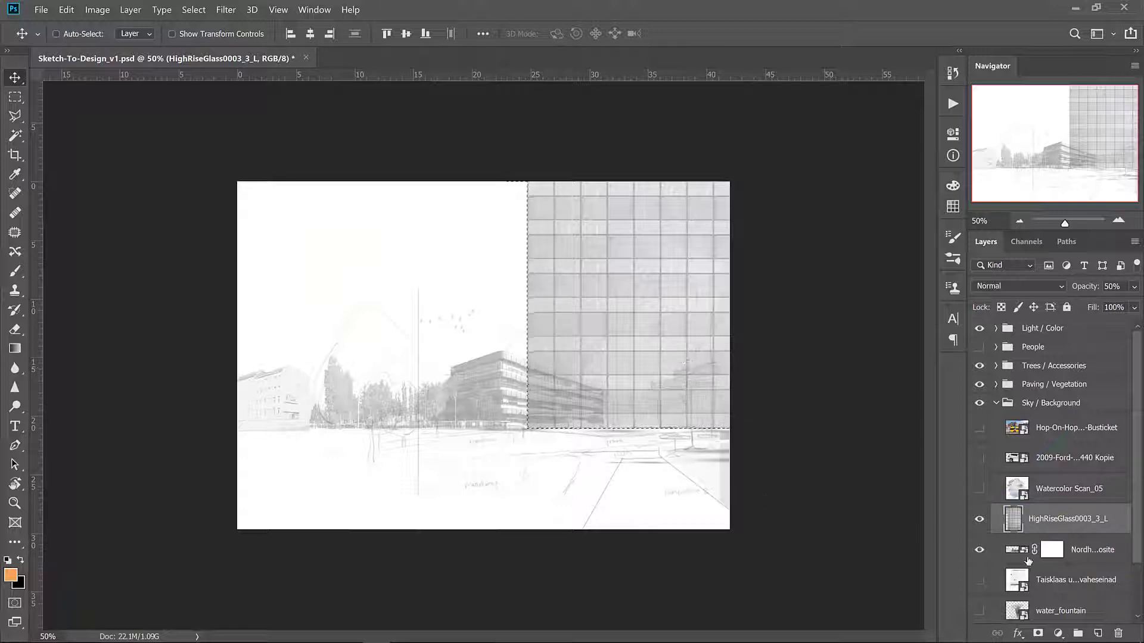
click(1051, 549)
key(Delete)
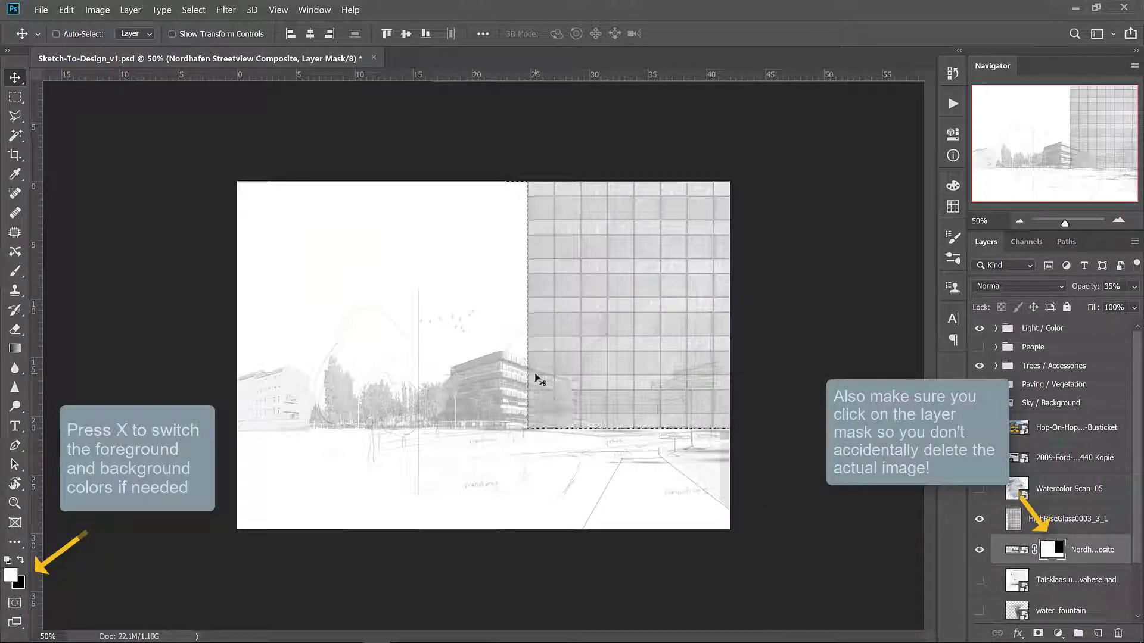
key(ctrl+d)
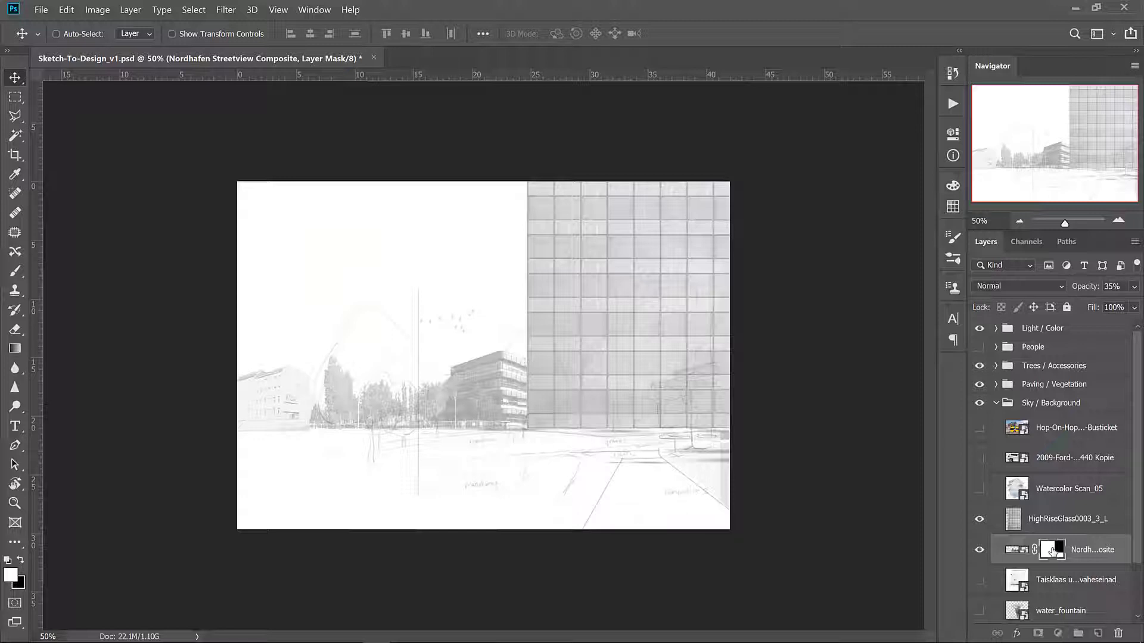
Fade out the Nordhafen composite's foreground below the horizon on its mask with a soft eraser of 306 px and 0% hardness.
key(e)
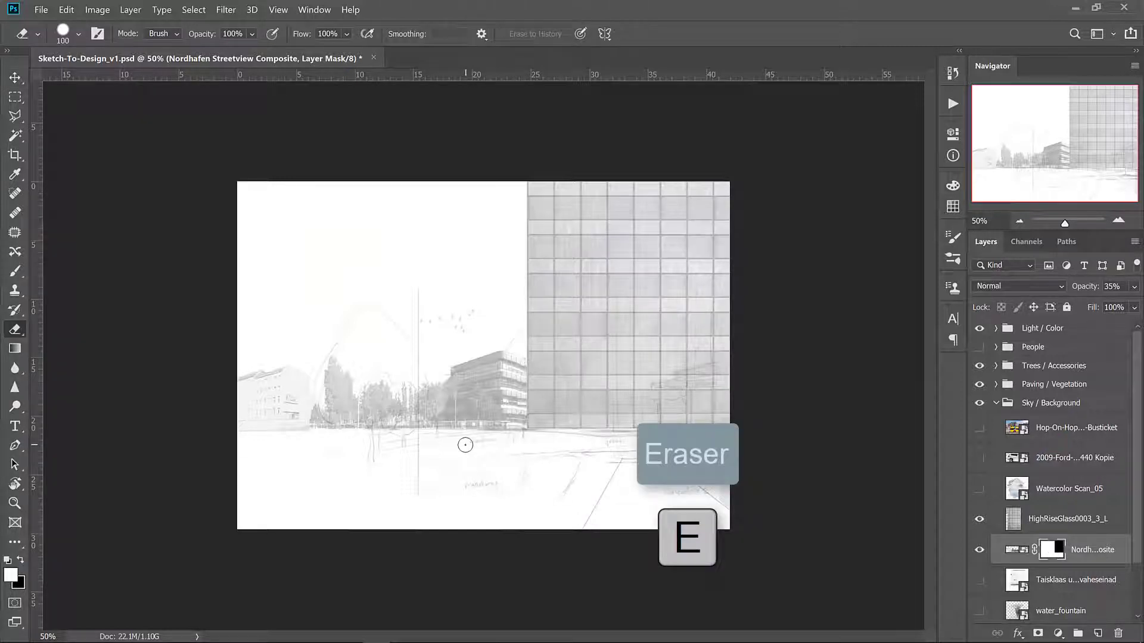
right_click(464, 445)
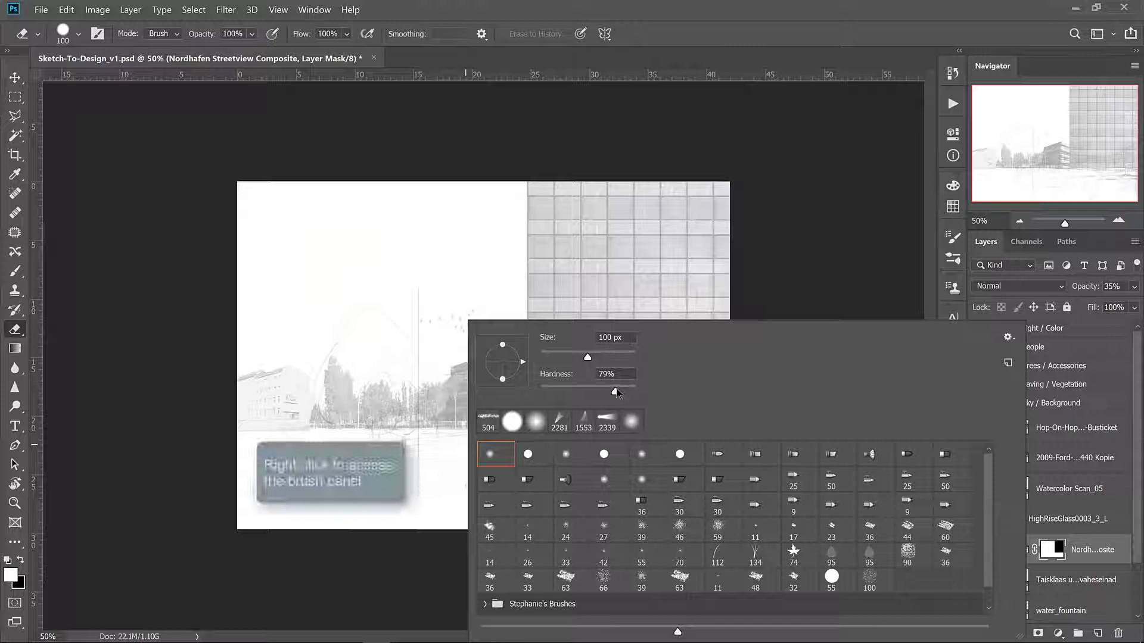
drag(615, 391, 523, 390)
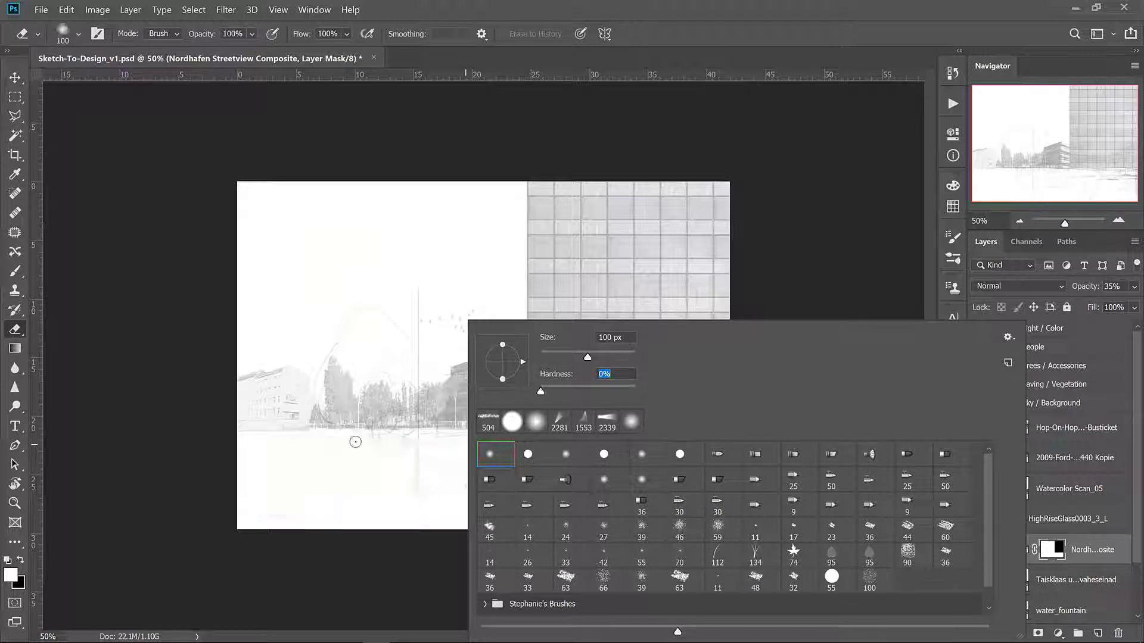
click(617, 352)
click(247, 444)
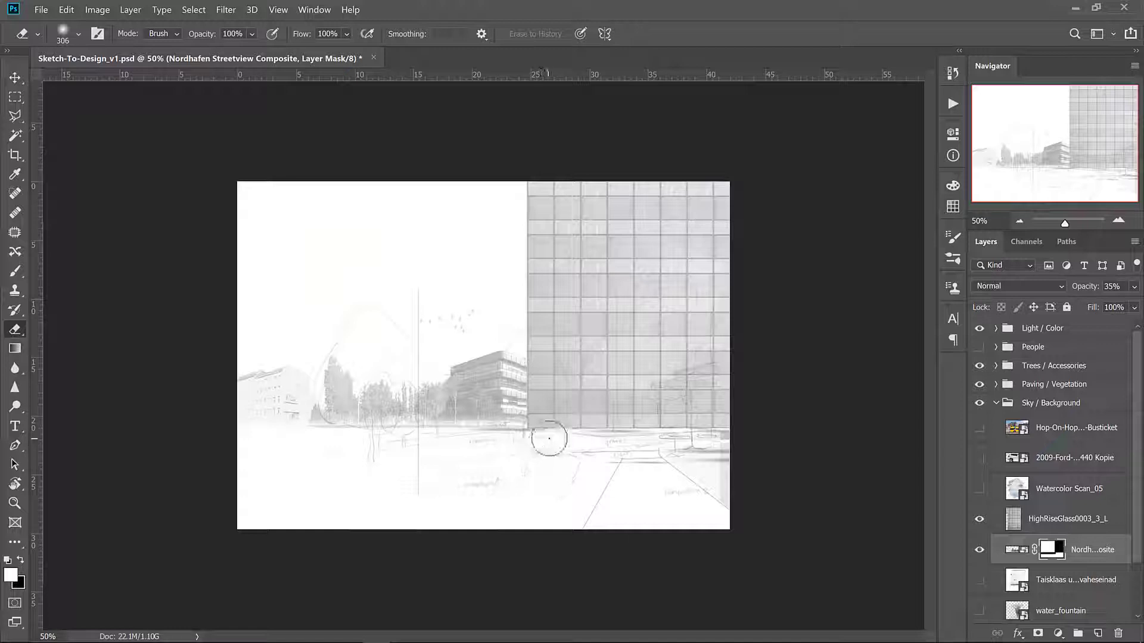
Create a new layer above the Nordhafen composite and name it F_Road.
click(1098, 633)
double_click(1048, 549)
text(F)
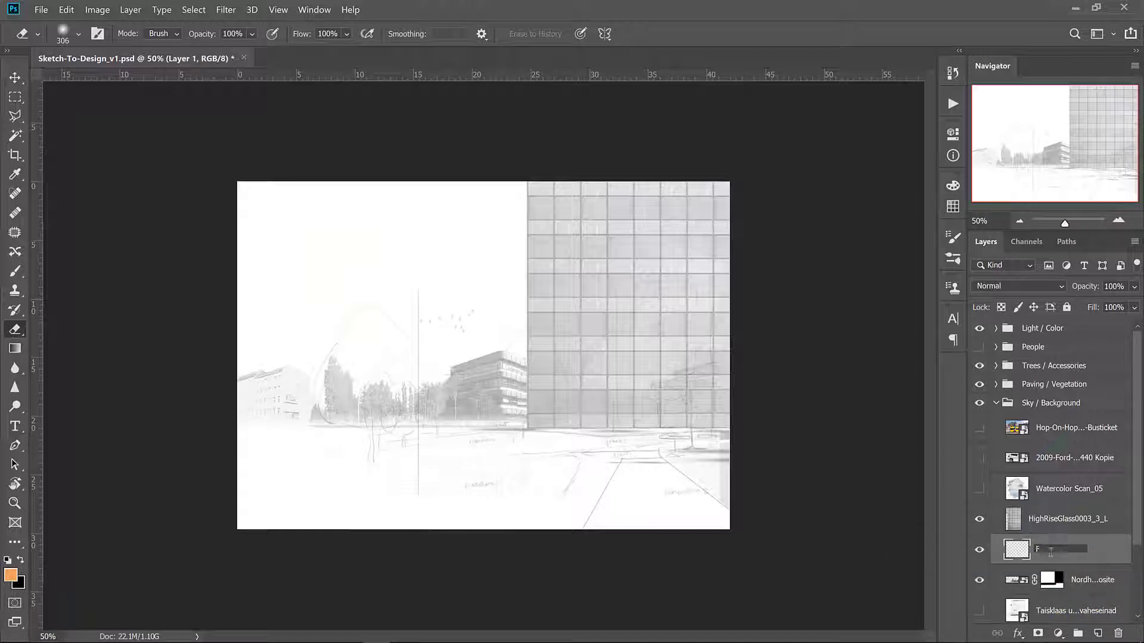
text(_Road)
key(Return)
Outline the narrow road strip along the horizon up to the glass facade on F_Road and fill it with 50% gray.
key(l)
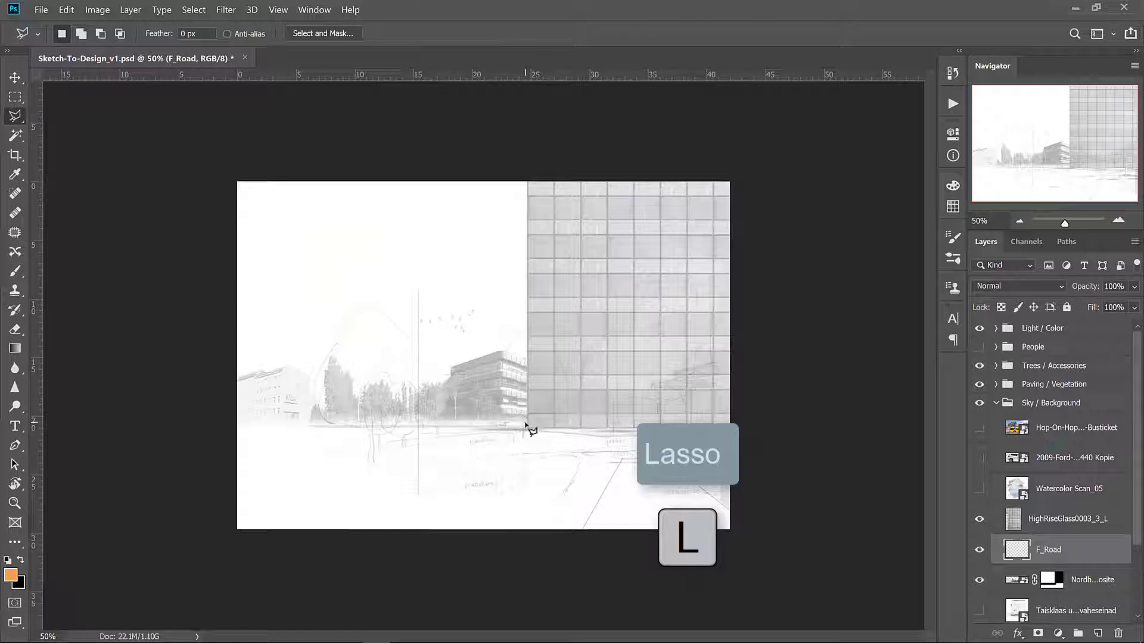
mouse_move(530, 427)
mouse_down()
mouse_move(309, 406)
mouse_move(232, 427)
mouse_move(525, 433)
mouse_up()
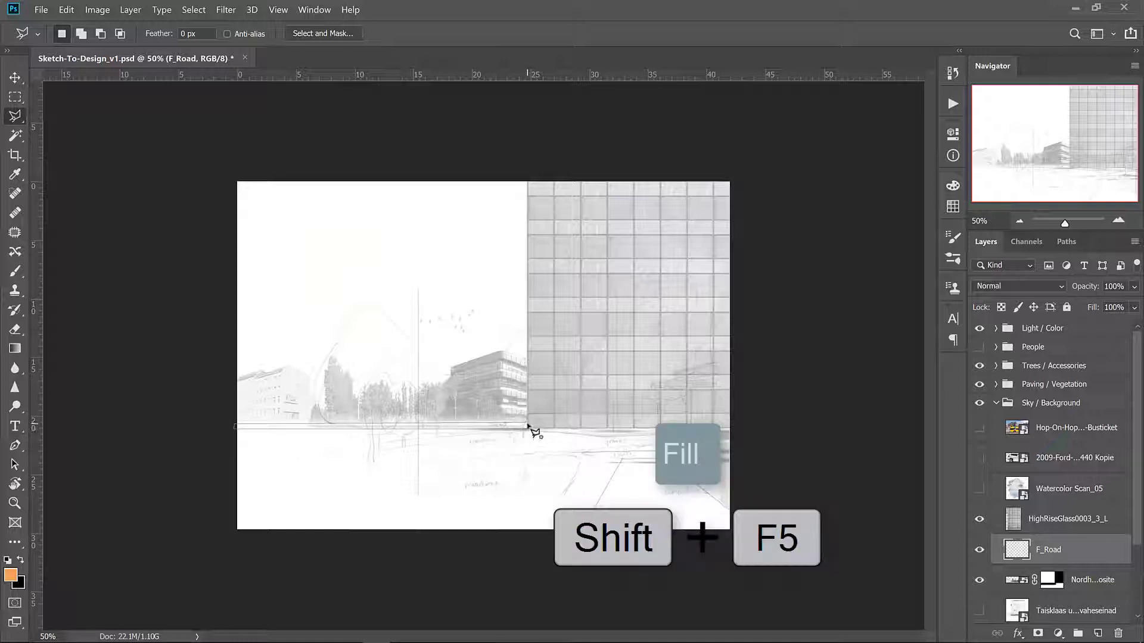
click(528, 428)
click(66, 10)
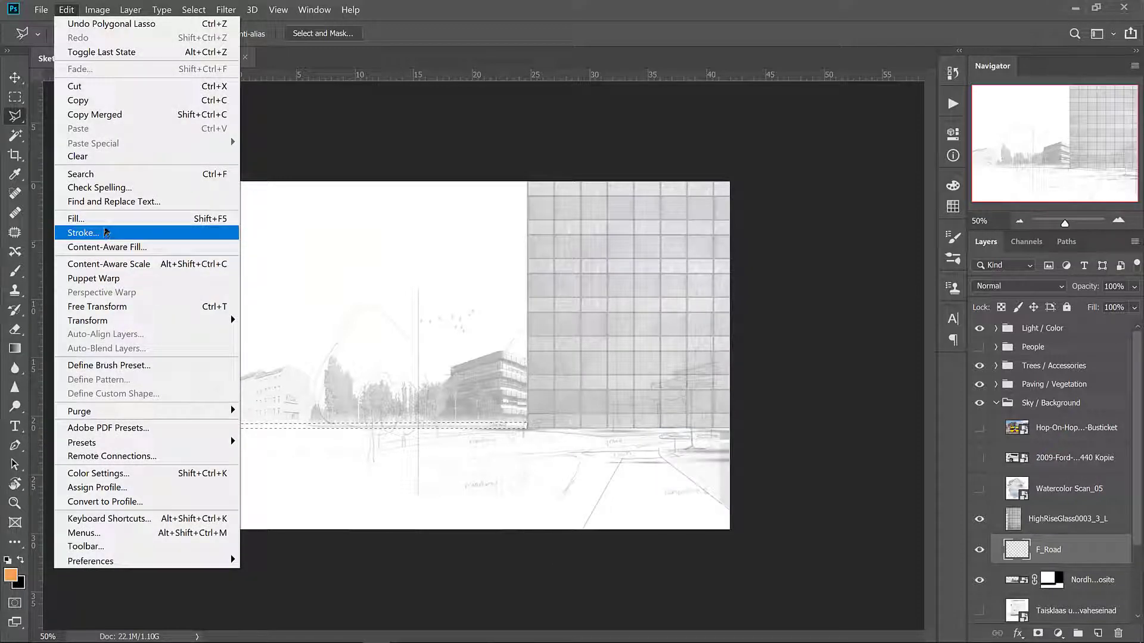
click(77, 218)
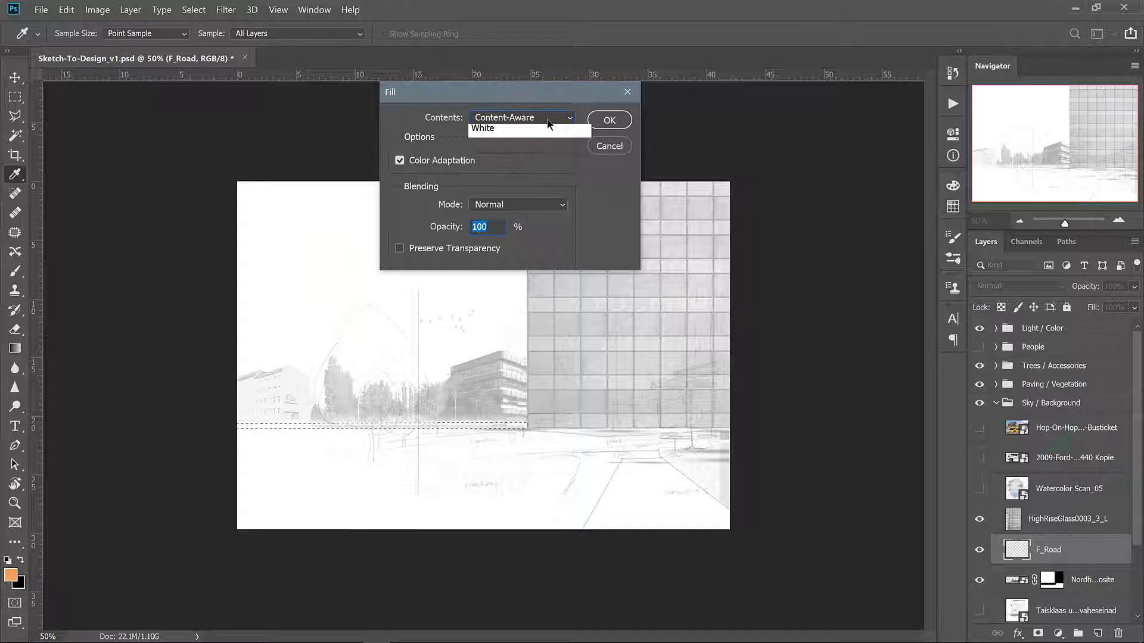
click(546, 118)
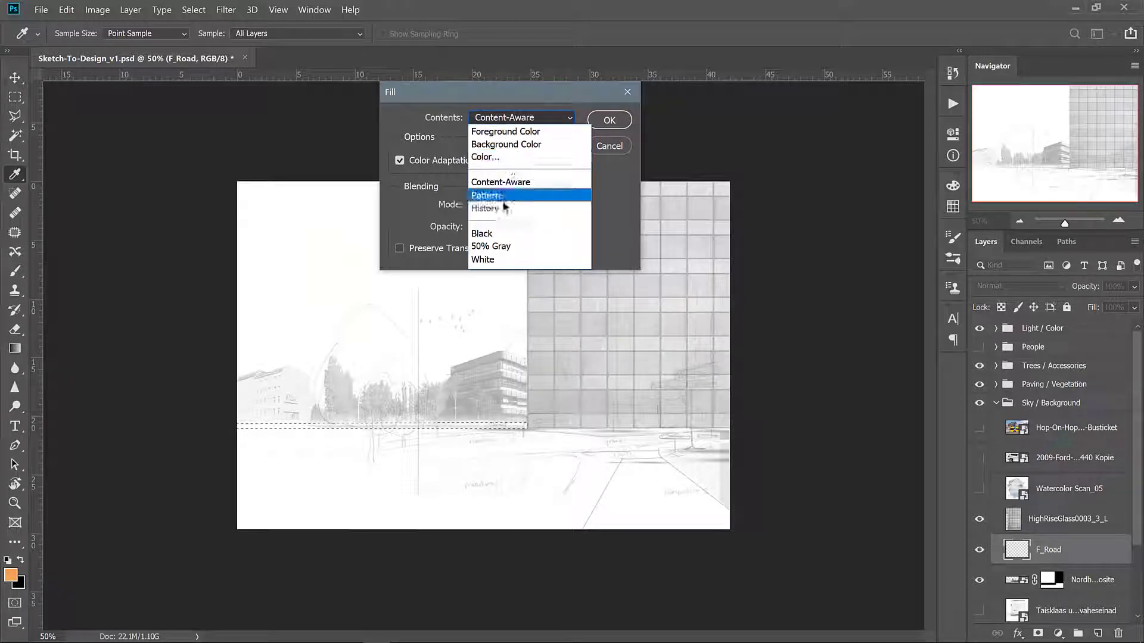
click(499, 246)
click(609, 120)
Add a Pattern Overlay to F_Road with the light gray textured pattern, Soft Light blend mode and reduced opacity.
key(h)
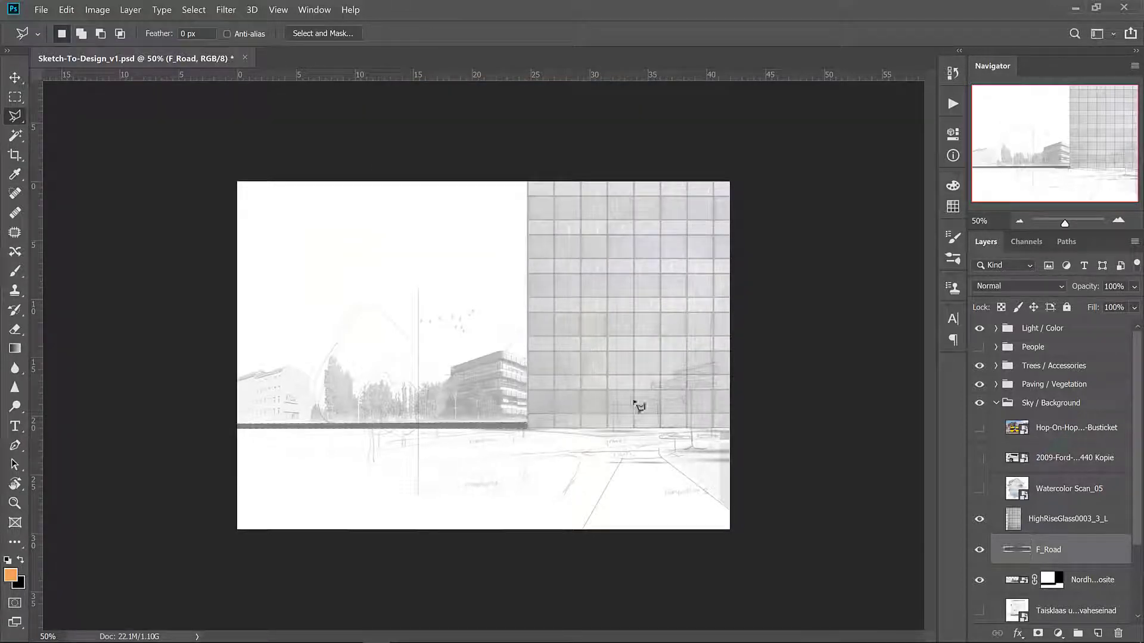
double_click(1091, 557)
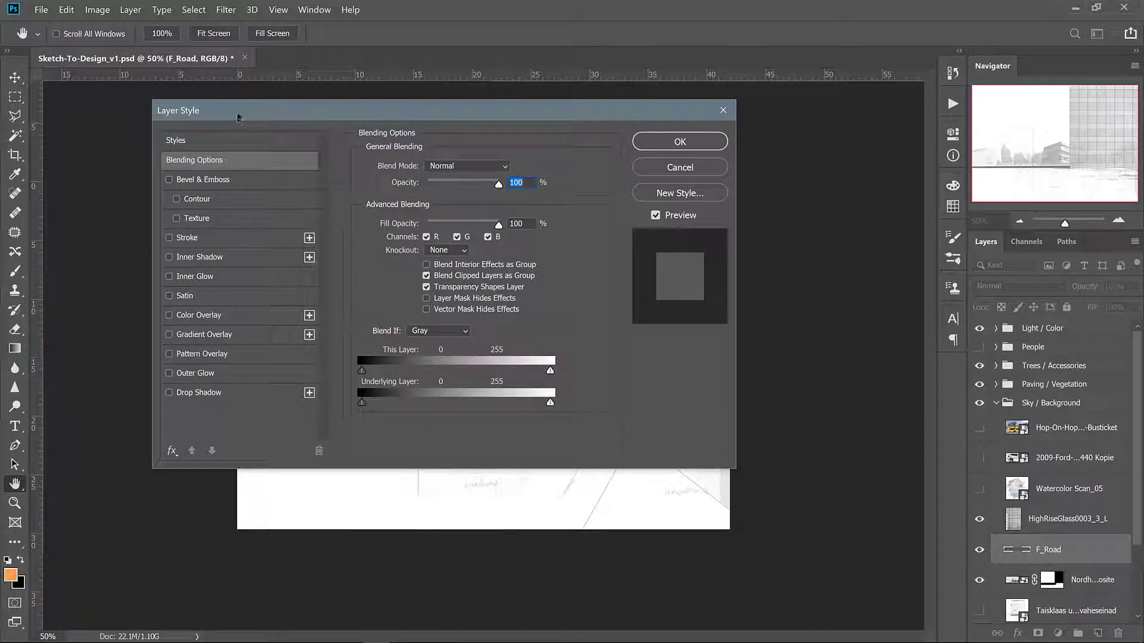
drag(237, 117, 380, 123)
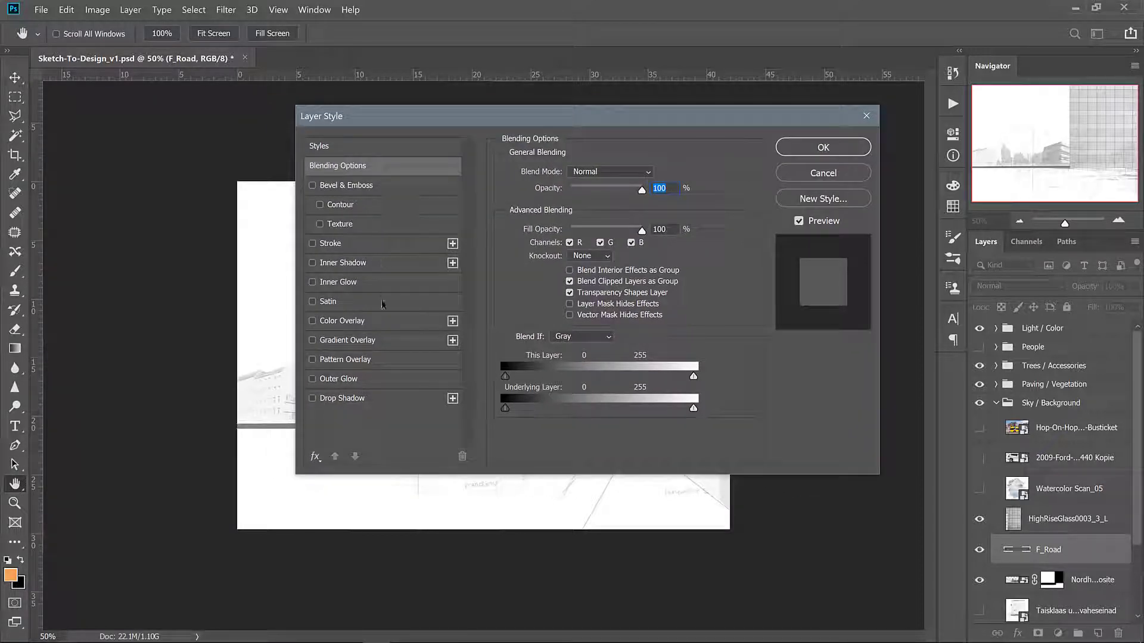
click(349, 361)
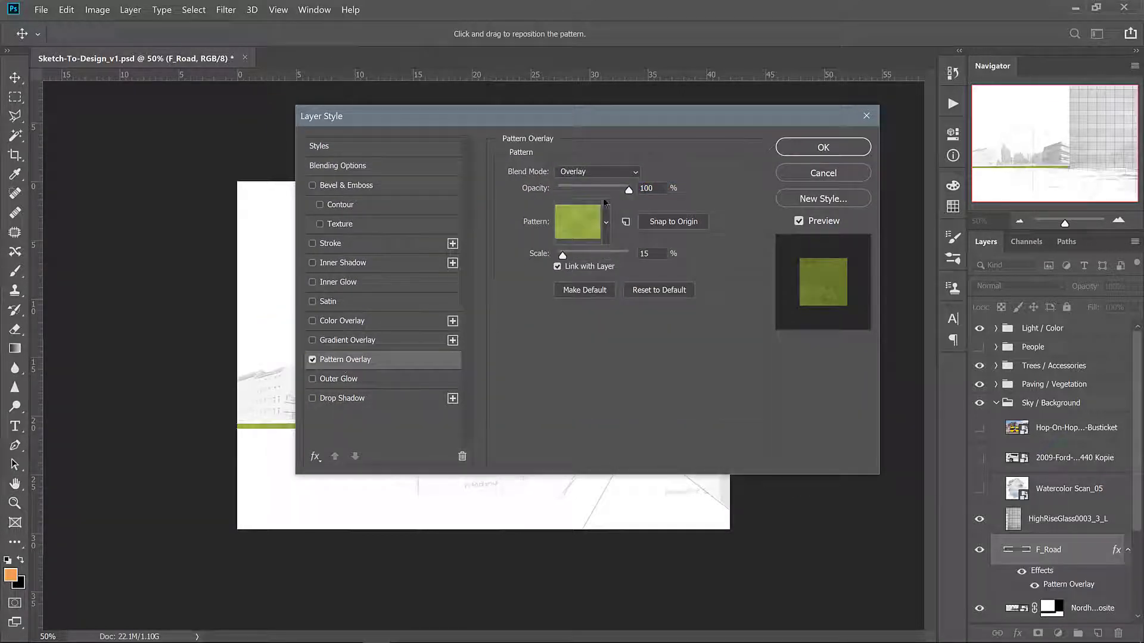
click(605, 222)
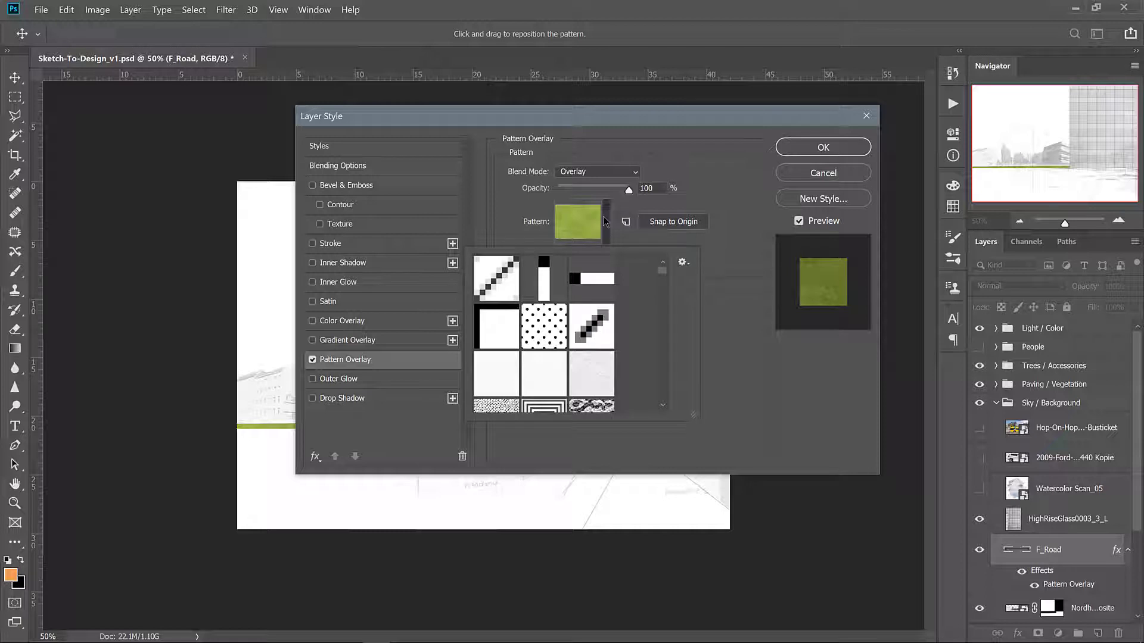
double_click(591, 379)
click(598, 172)
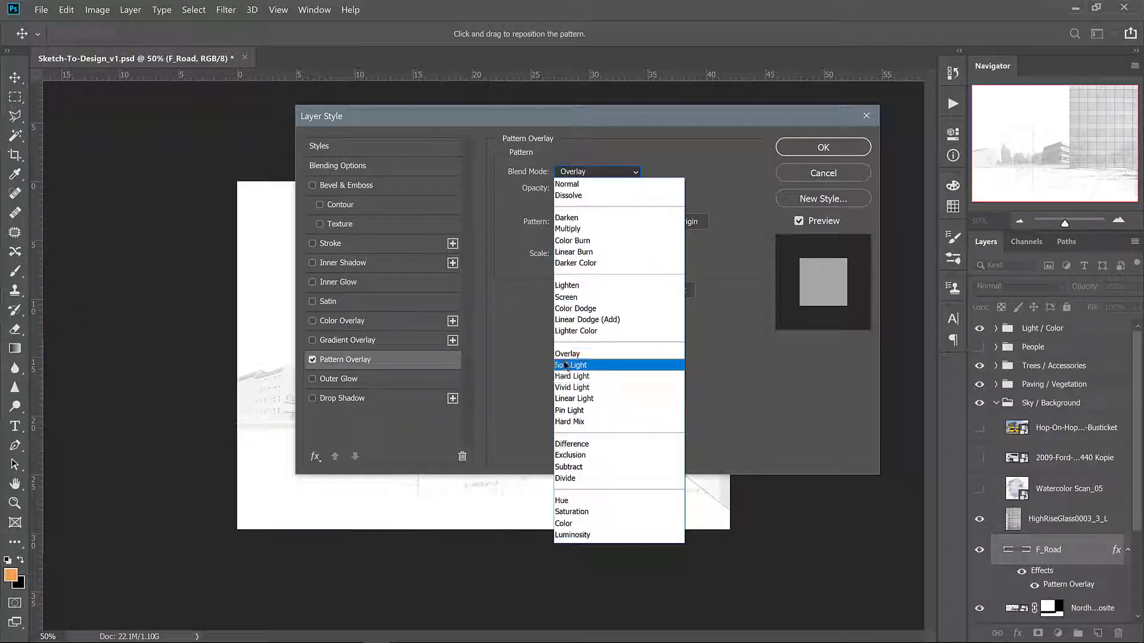
click(565, 366)
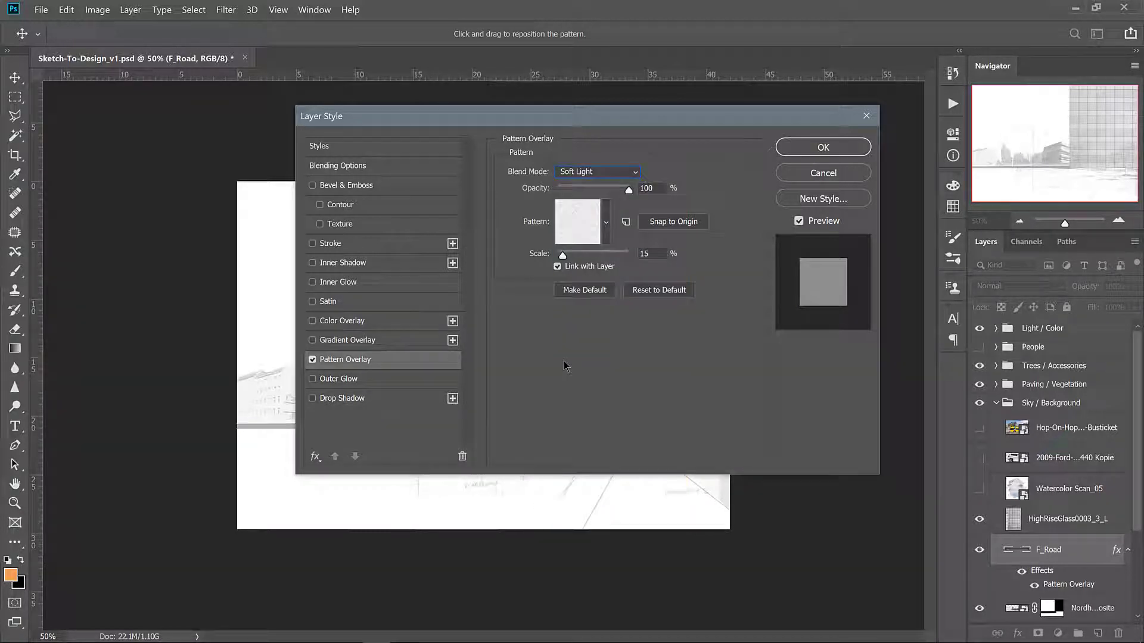
click(598, 190)
Add a black-to-white Gradient Overlay to F_Road in Overlay mode at 30% opacity and set the layer's opacity to 65%.
click(357, 341)
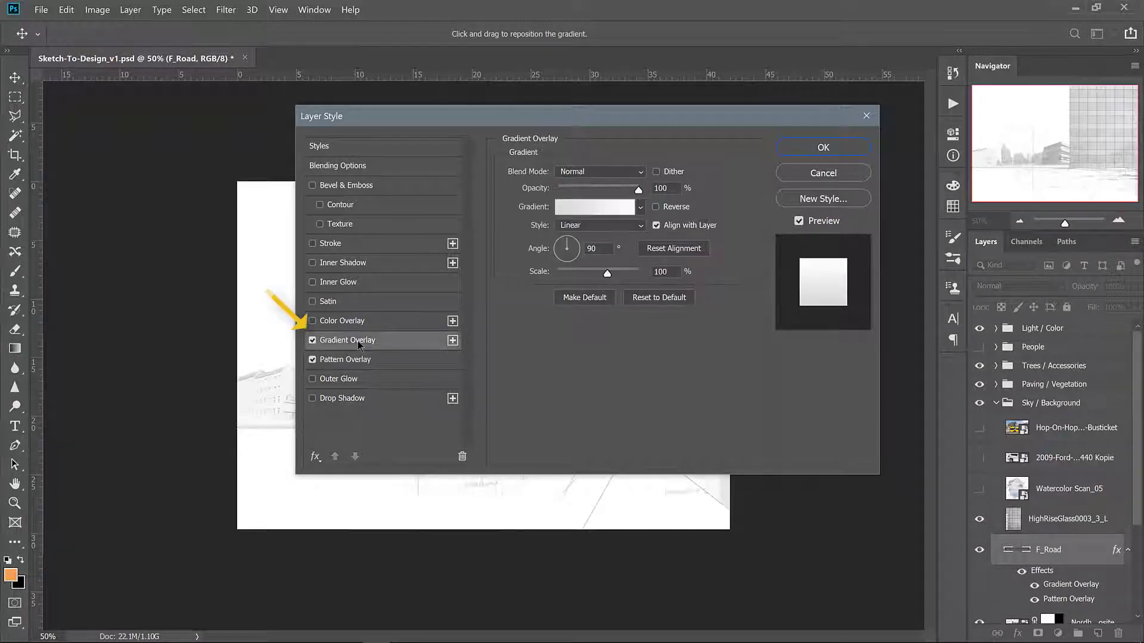
click(641, 208)
click(571, 237)
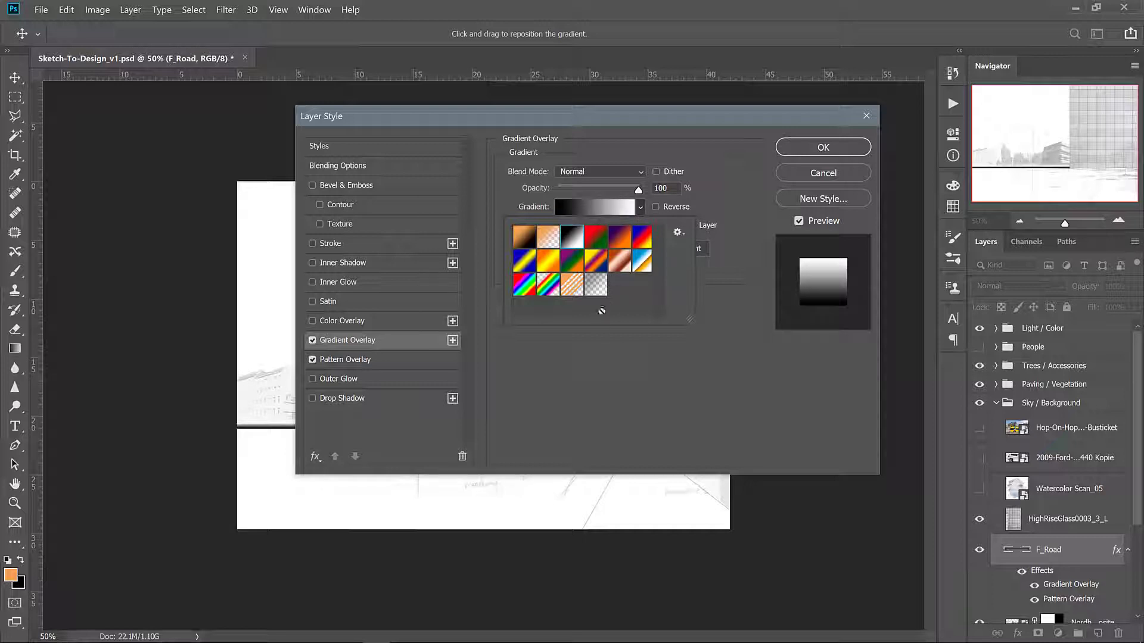
click(632, 387)
click(602, 190)
click(592, 189)
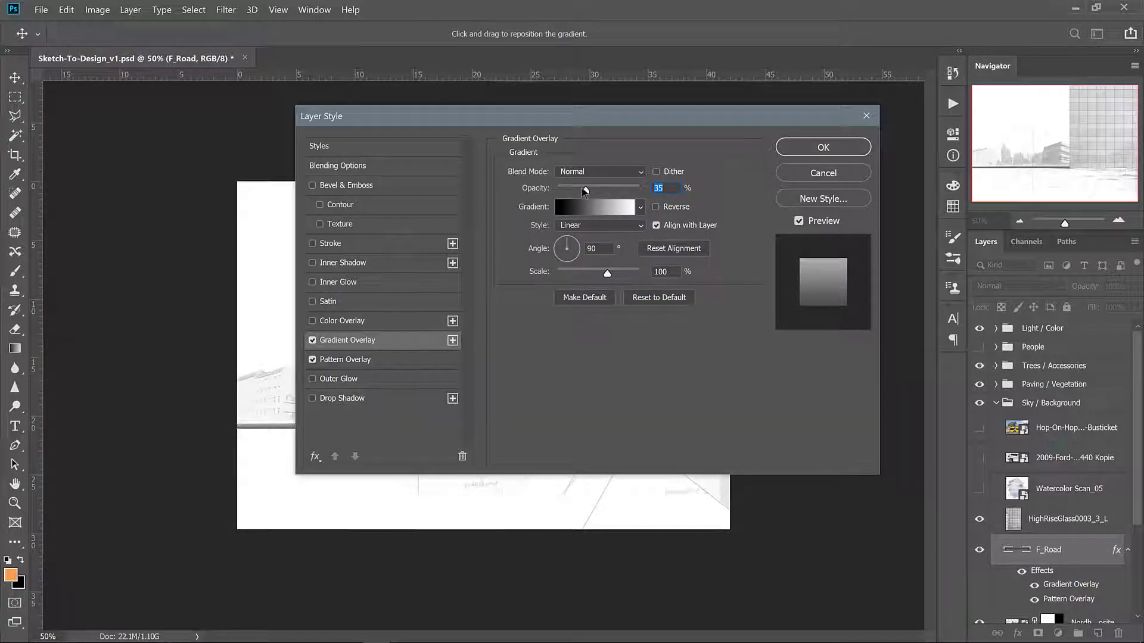
click(599, 171)
click(590, 344)
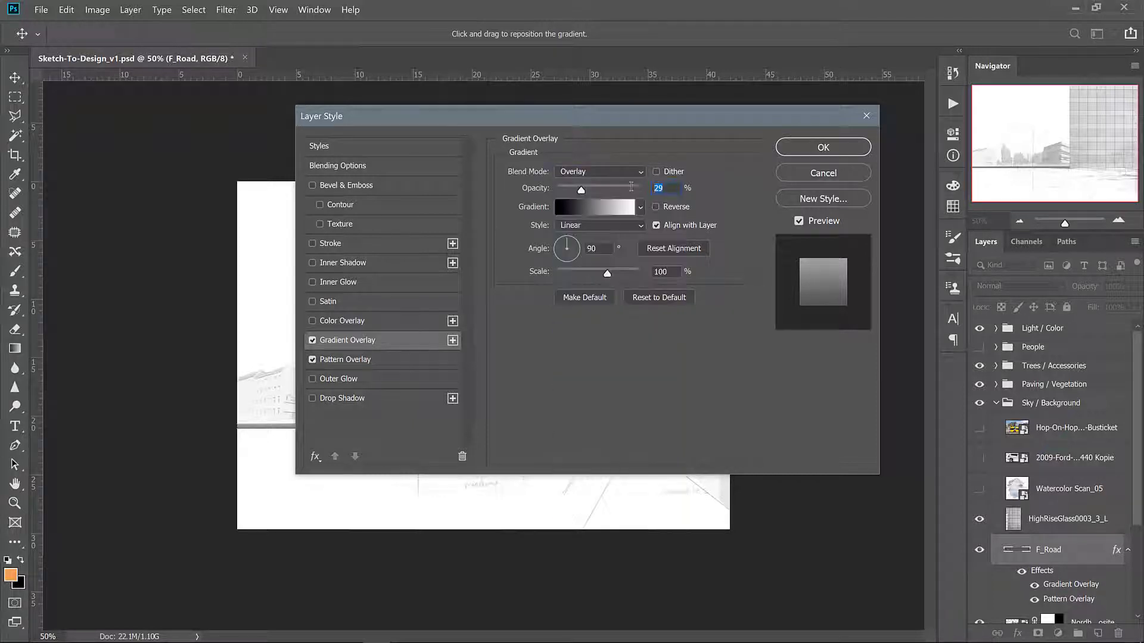
text(30)
key(Tab)
click(822, 147)
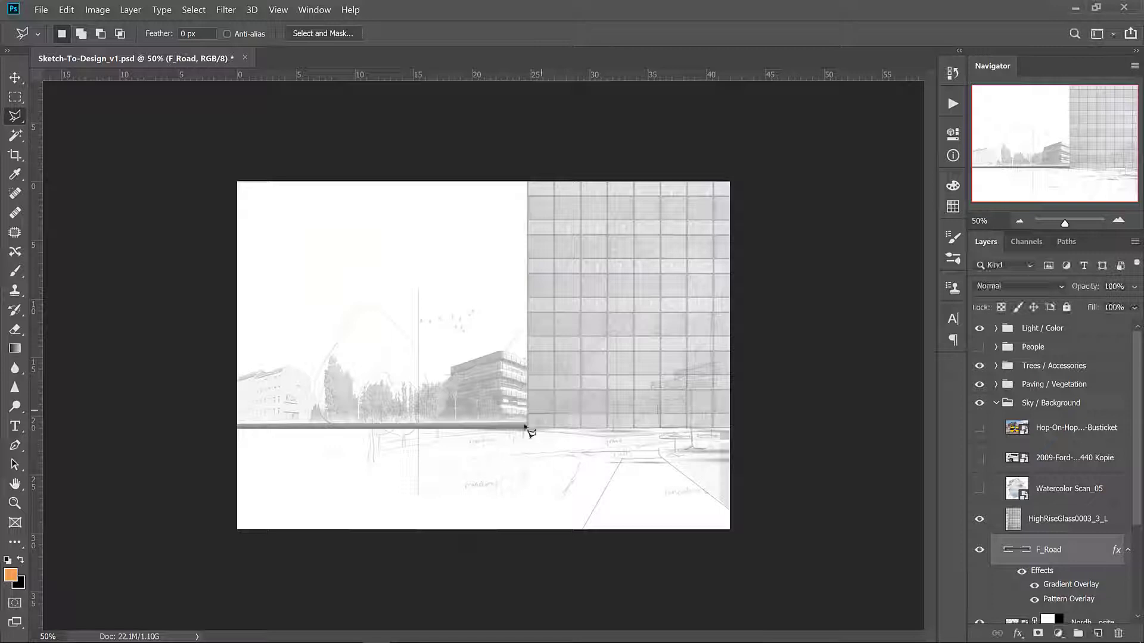
click(1094, 286)
text(65)
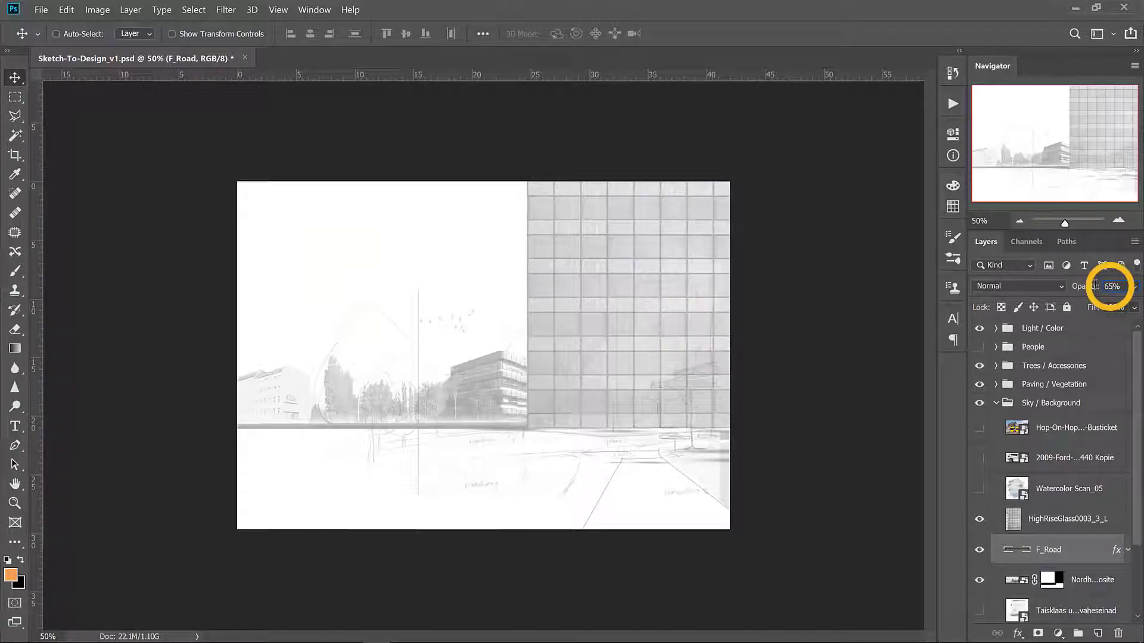
Show the Watercolor Scan_05 layer, turn it upside down and move it down so its dark line sits near the horizon.
click(1063, 488)
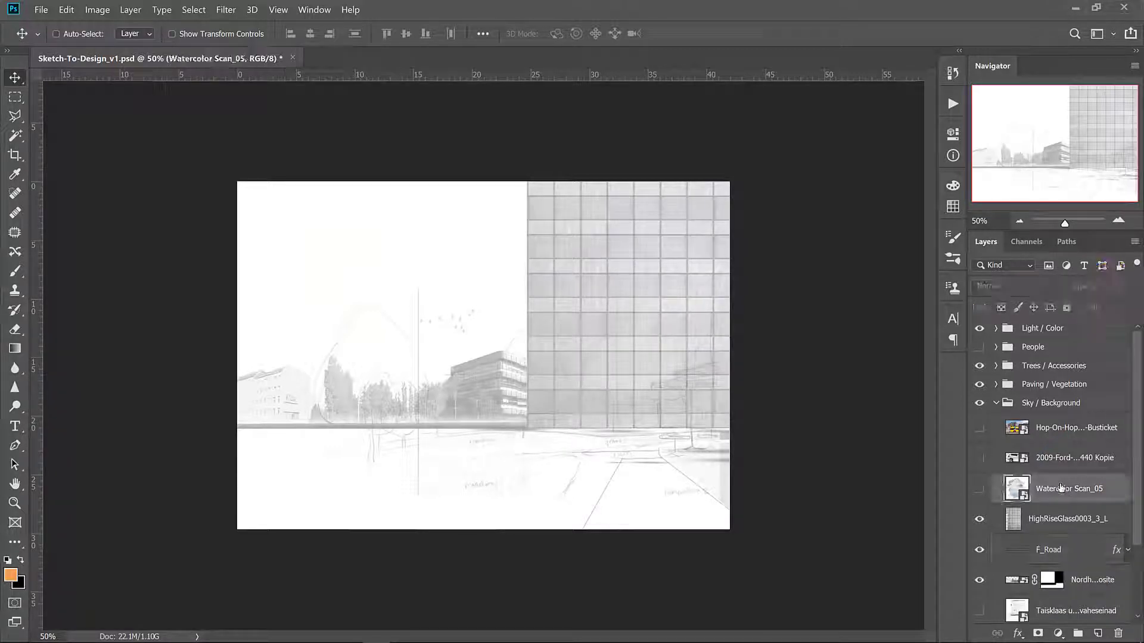
click(979, 489)
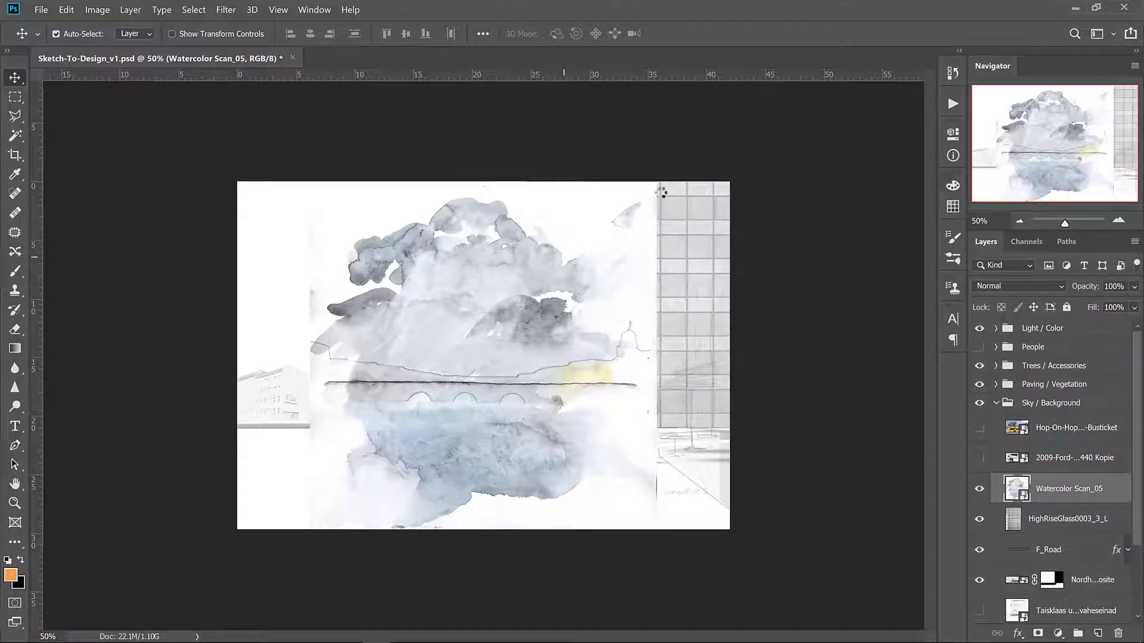
key(ctrl+t)
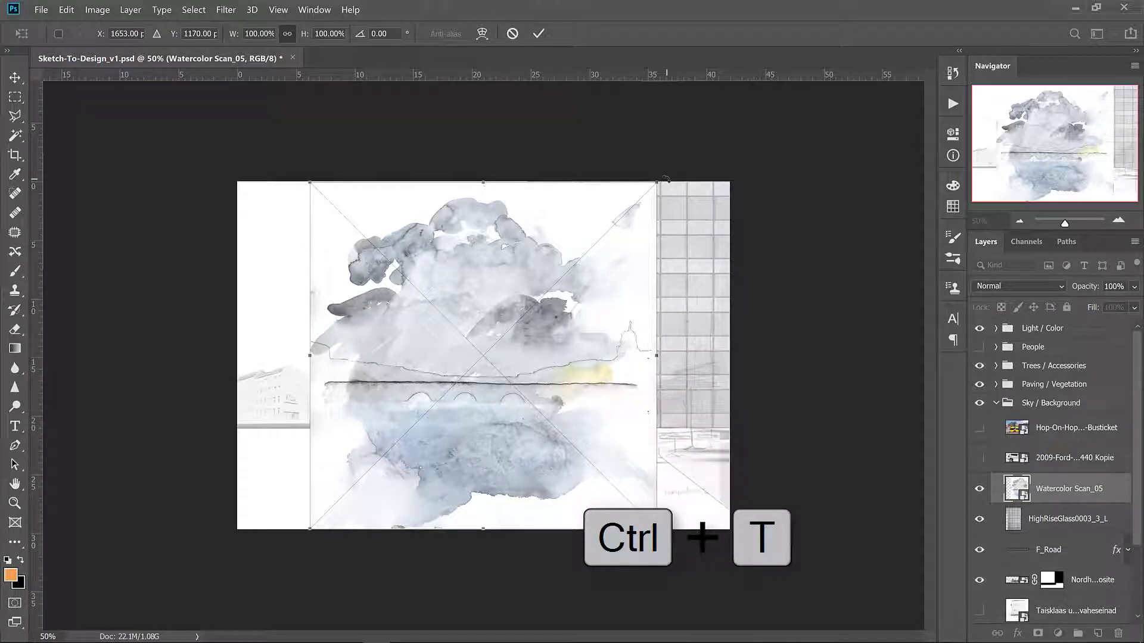
drag(666, 179, 309, 381)
key(Return)
drag(517, 254, 525, 352)
Scale the inverted watercolor scan up to about 151% and position it across the canvas with its dark line on the horizon.
key(ctrl+t)
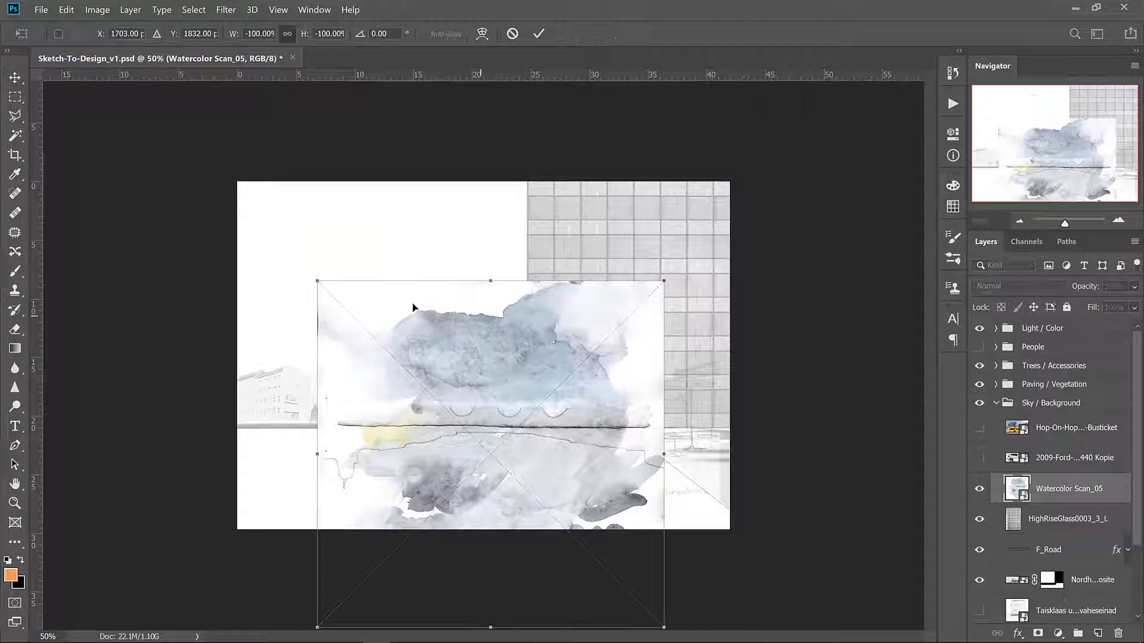
drag(317, 280, 241, 204)
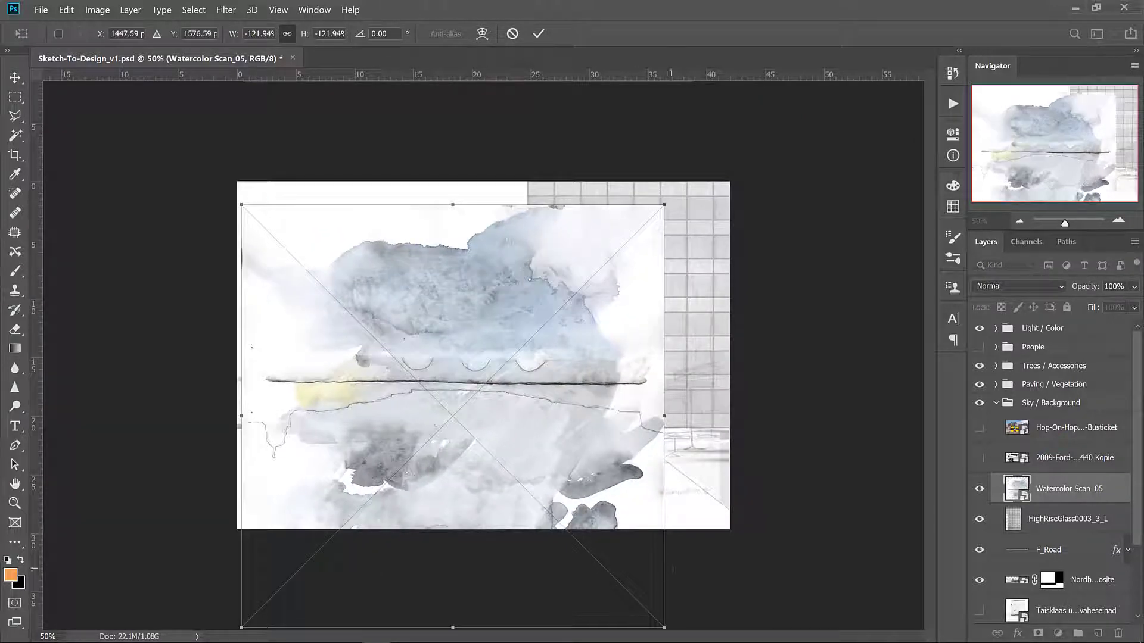
drag(663, 627, 846, 642)
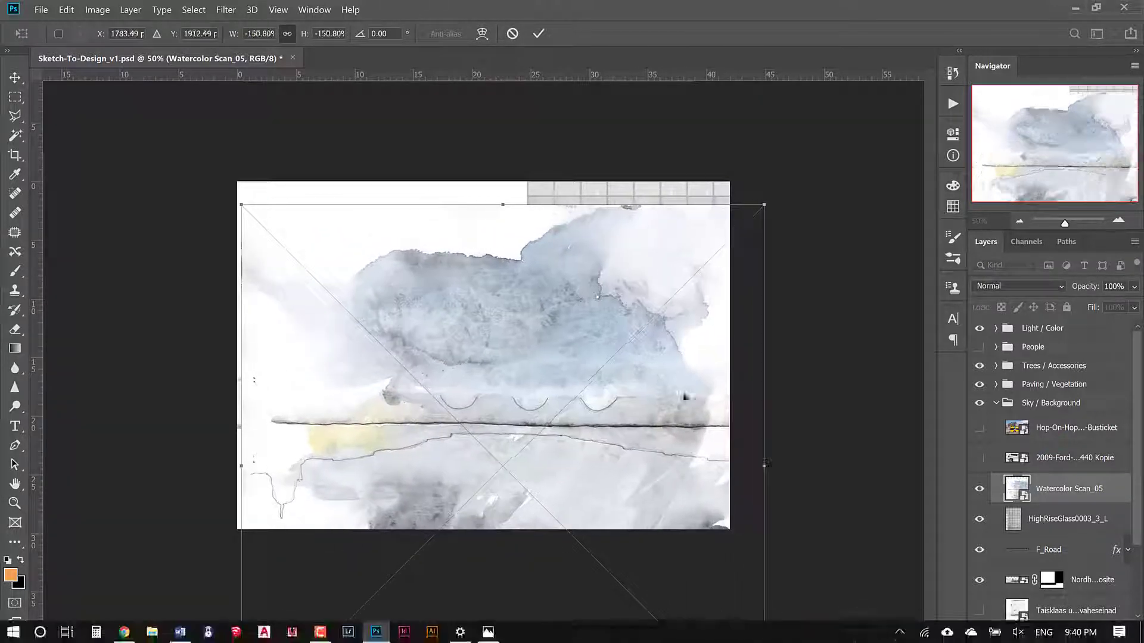
key(Return)
drag(666, 276, 650, 279)
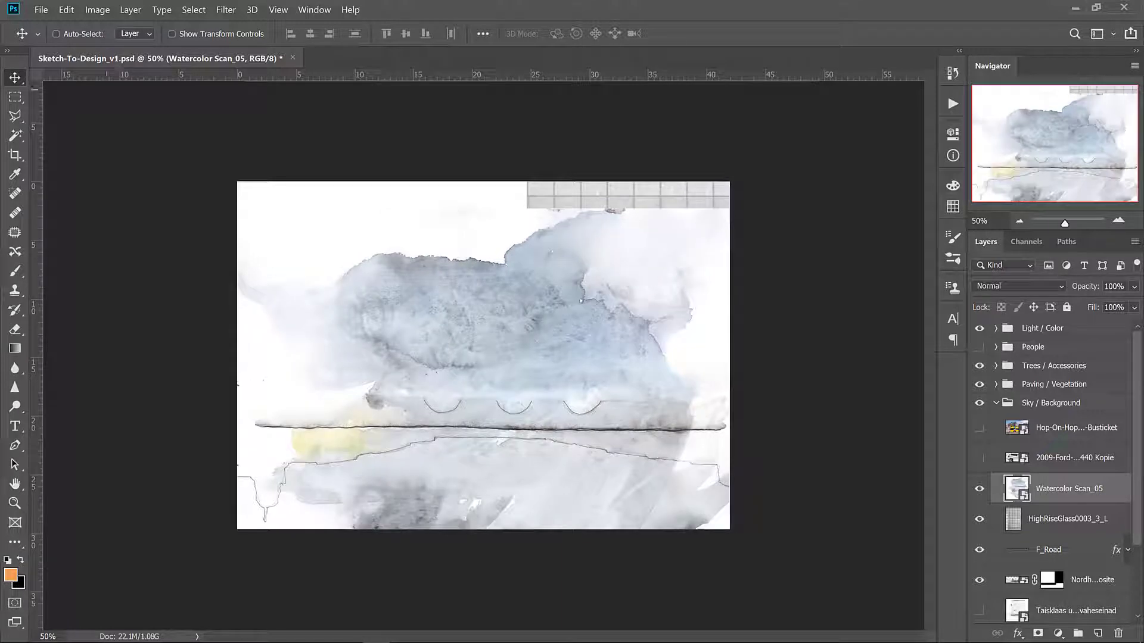
Select the area above the horizon with a rectangular marquee and mask the Watercolor Scan_05 layer to it.
click(15, 97)
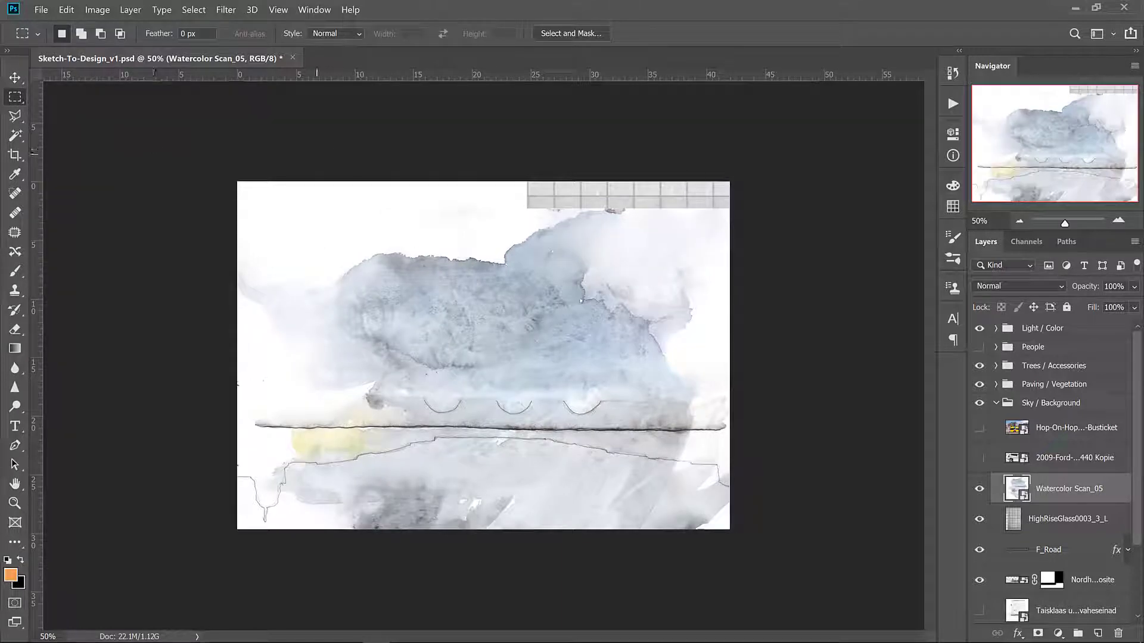
key(shift+m)
key(shift+m)
drag(240, 183, 766, 427)
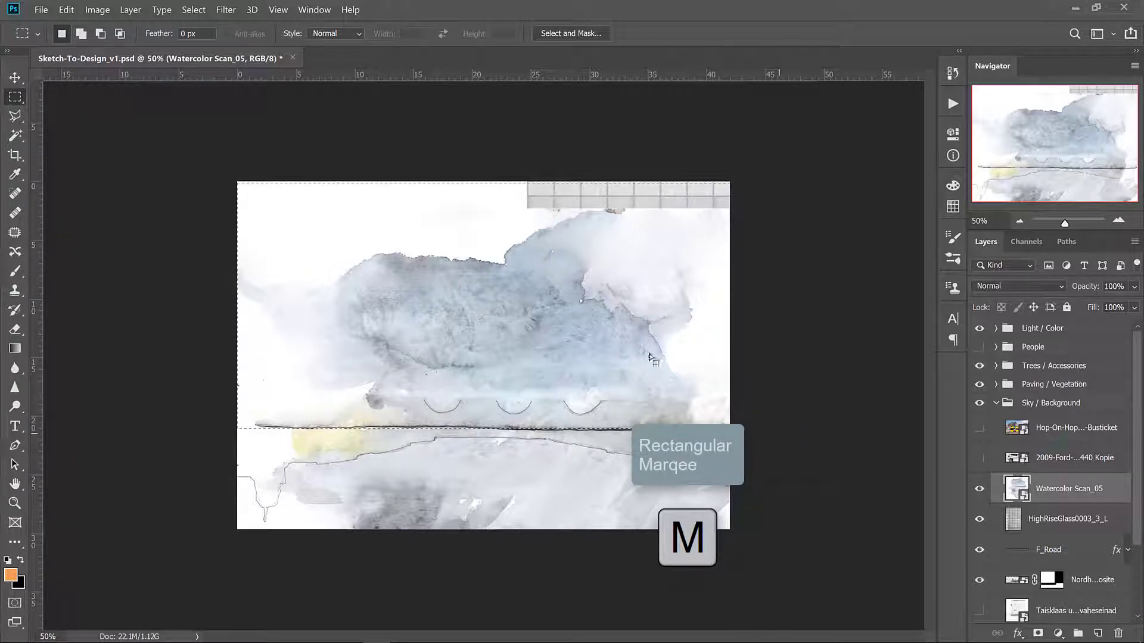
click(1039, 634)
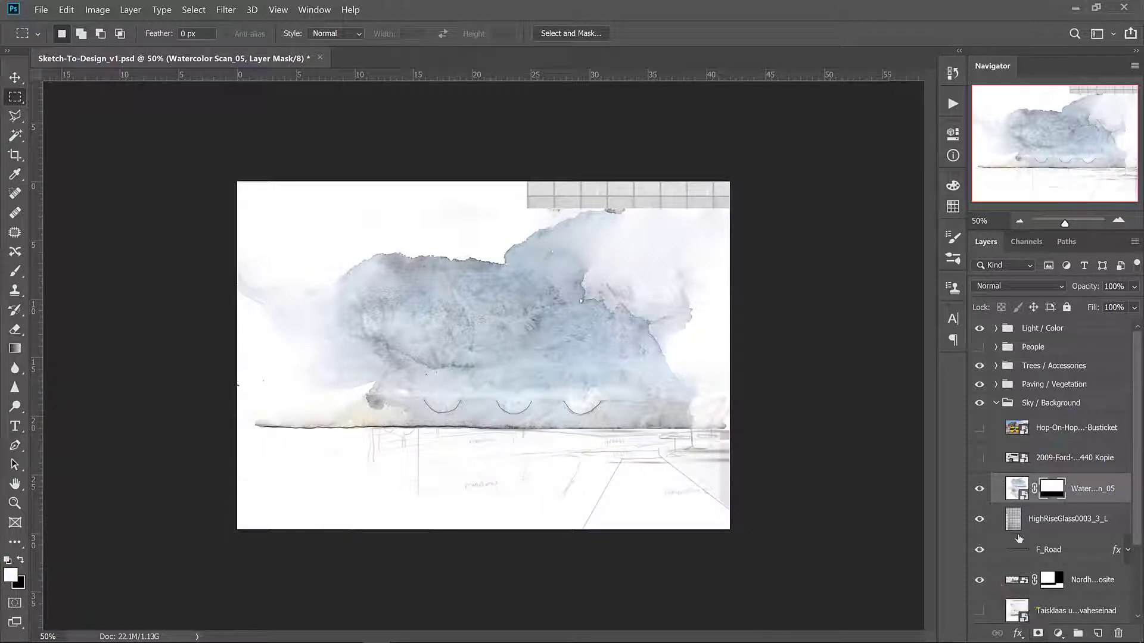
Move the masked watercolor layer directly below the Nordhafen composite in the layer order and nudge it on the canvas.
key(v)
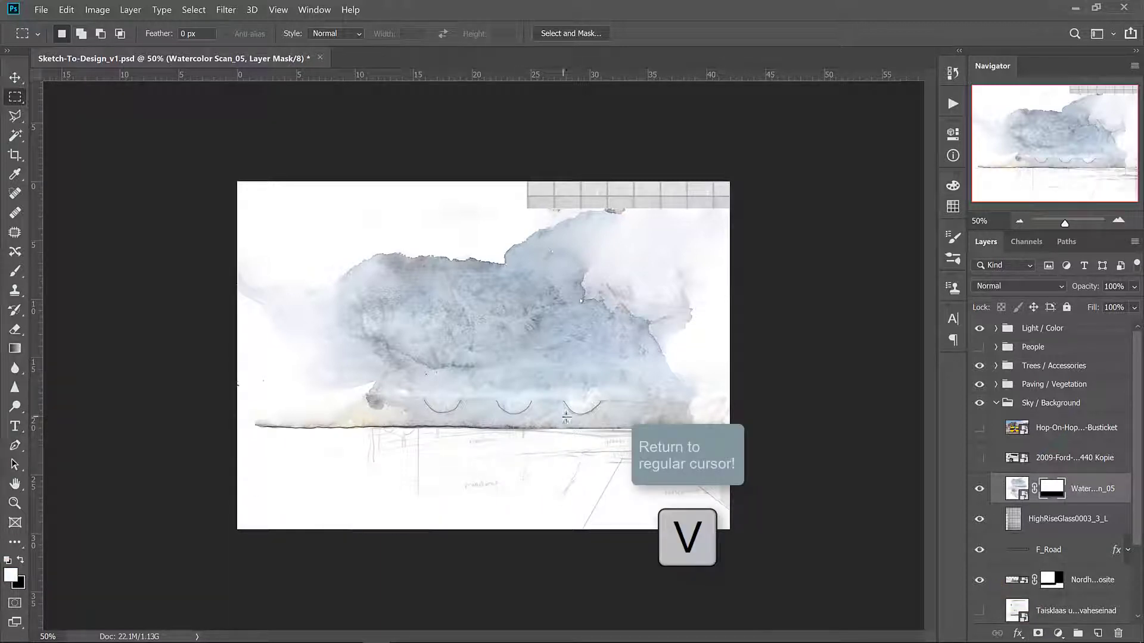
drag(1079, 493, 1081, 596)
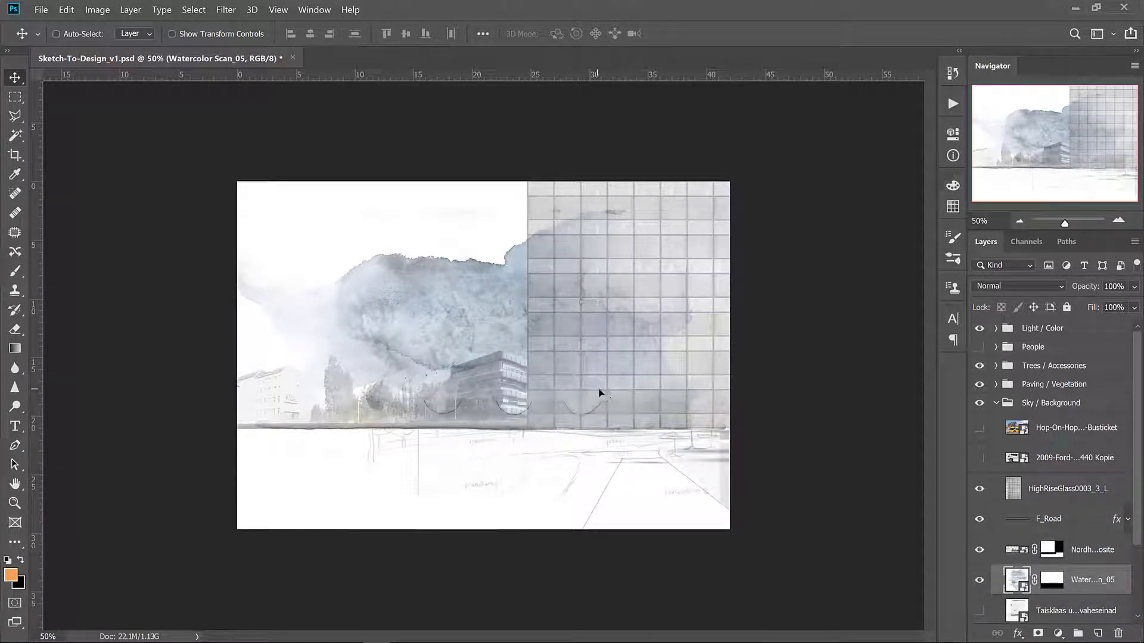
drag(600, 393, 605, 390)
Compare with Visualization-Step-7_Final.jpg in Photos and stretch the watercolor to about 108% width and 112% height to cover the sky.
click(486, 633)
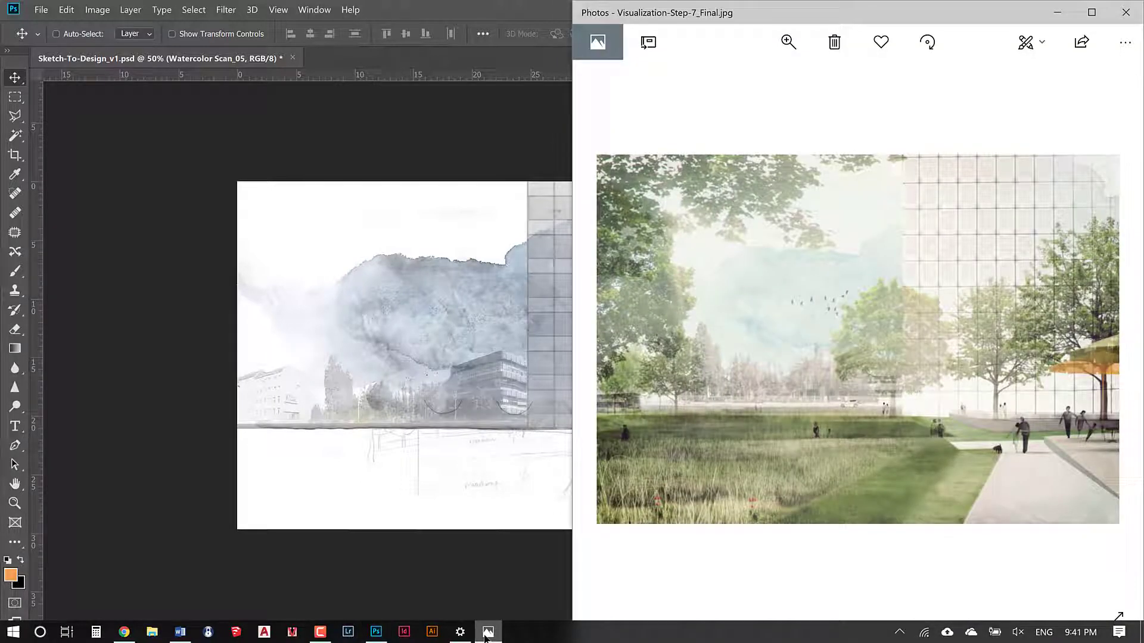
click(486, 632)
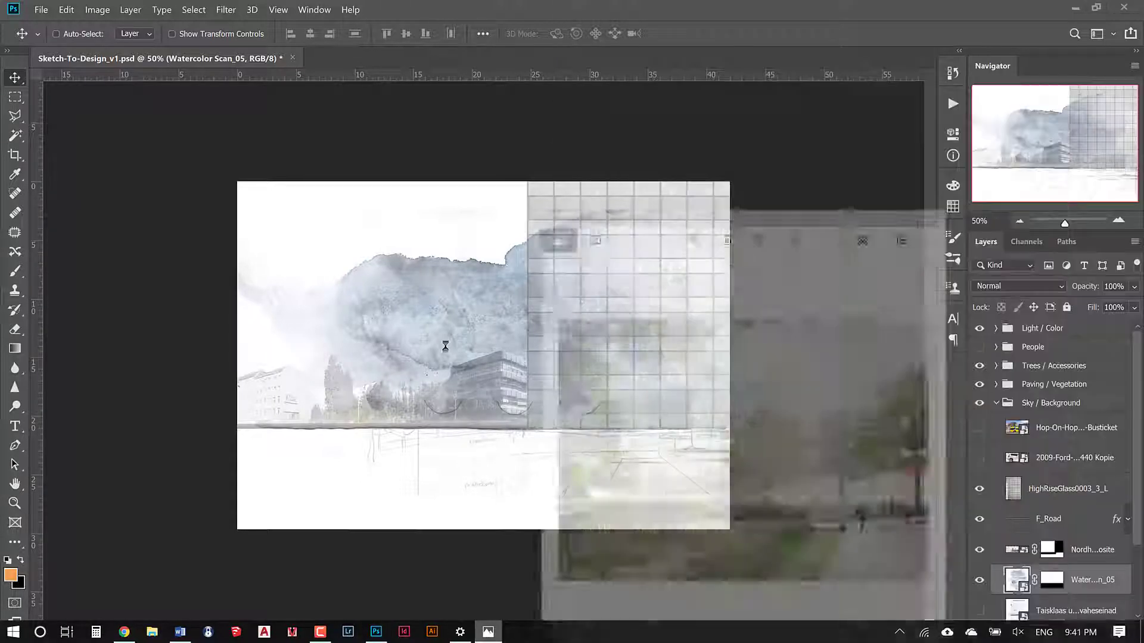
key(ctrl+t)
drag(491, 192, 491, 183)
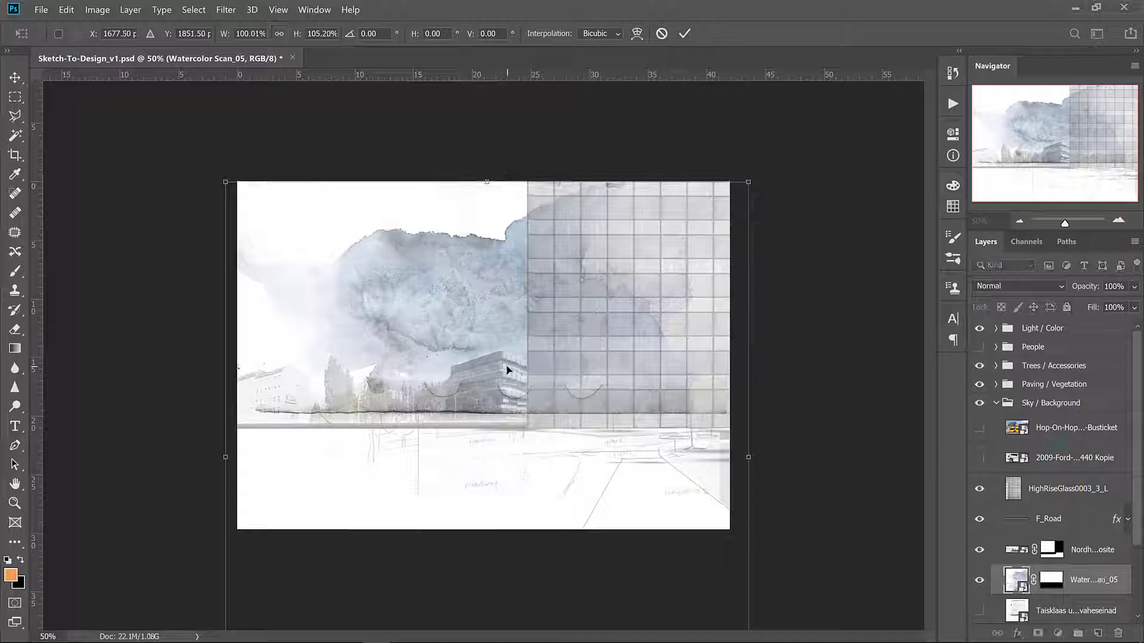
key(ctrl+minus)
drag(485, 609, 485, 631)
drag(660, 435, 689, 434)
drag(501, 244, 502, 242)
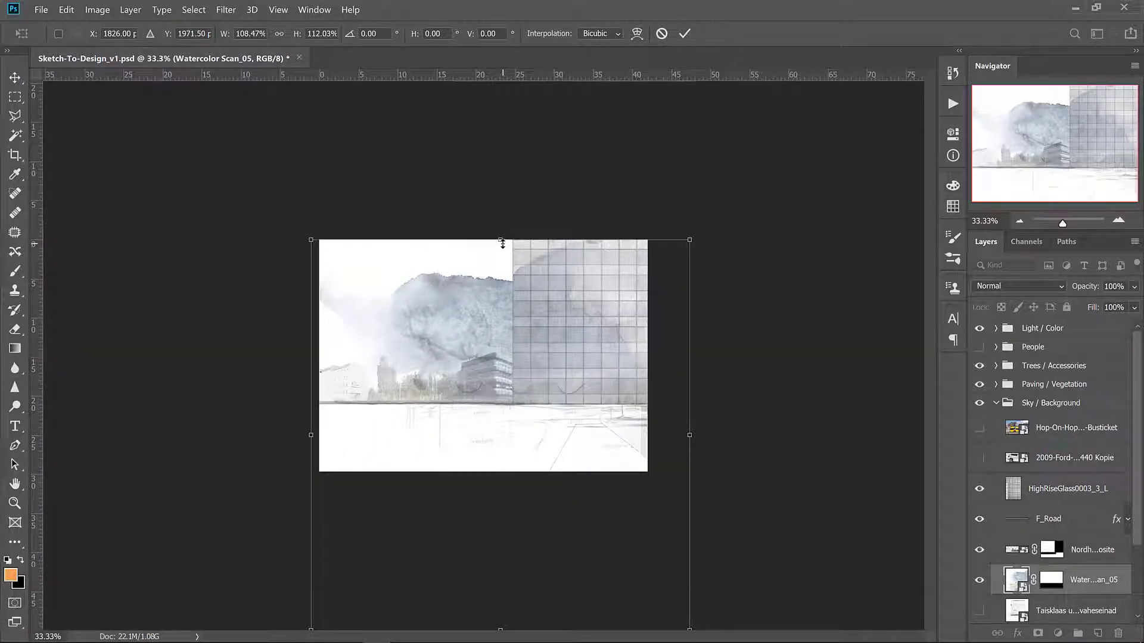
key(Return)
Erase the watercolor's hard outer edges on the Watercolor Scan_05 layer mask with a soft eraser of size 464.
key(e)
click(1054, 584)
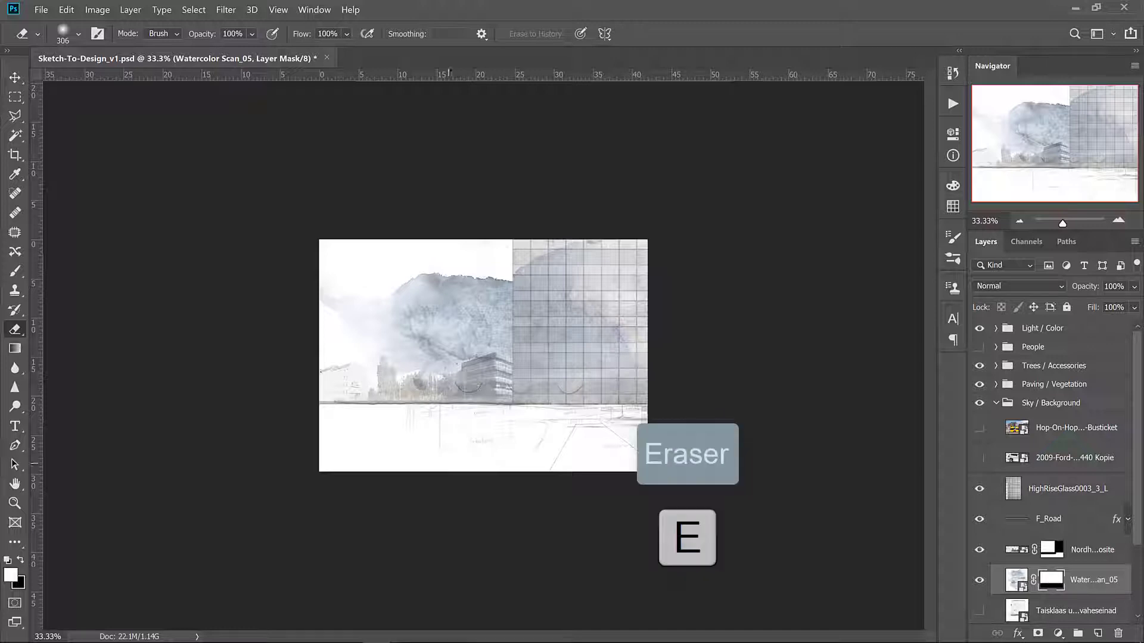
right_click(444, 339)
drag(589, 342, 600, 342)
mouse_move(366, 280)
mouse_down()
mouse_move(327, 315)
mouse_move(361, 259)
mouse_move(484, 260)
mouse_move(554, 246)
mouse_move(623, 253)
mouse_up()
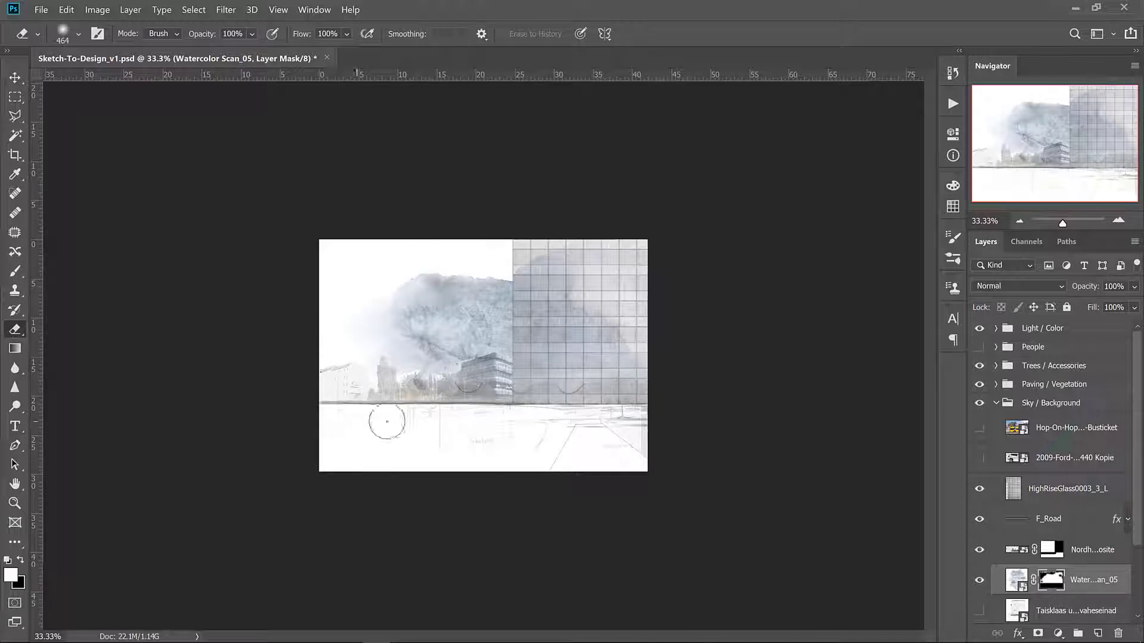
mouse_move(387, 421)
mouse_down()
mouse_move(662, 420)
mouse_move(304, 420)
mouse_move(468, 437)
mouse_up()
Fade the watercolor's lower edge along the horizon by applying a black foreground-to-transparent linear gradient upward on its layer mask.
key(g)
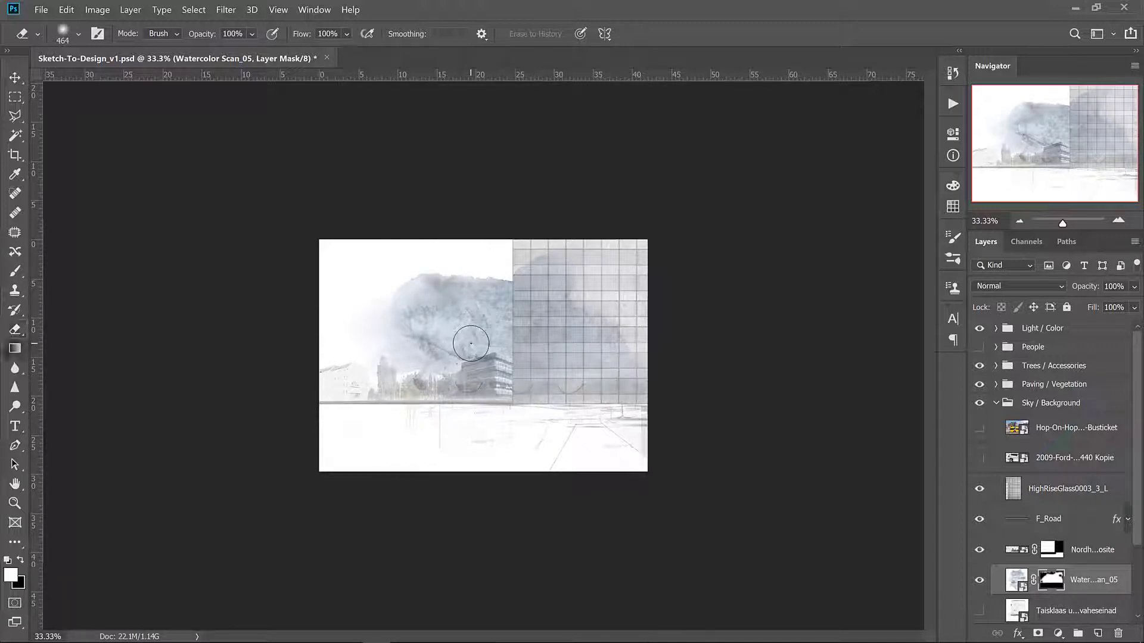
key(g)
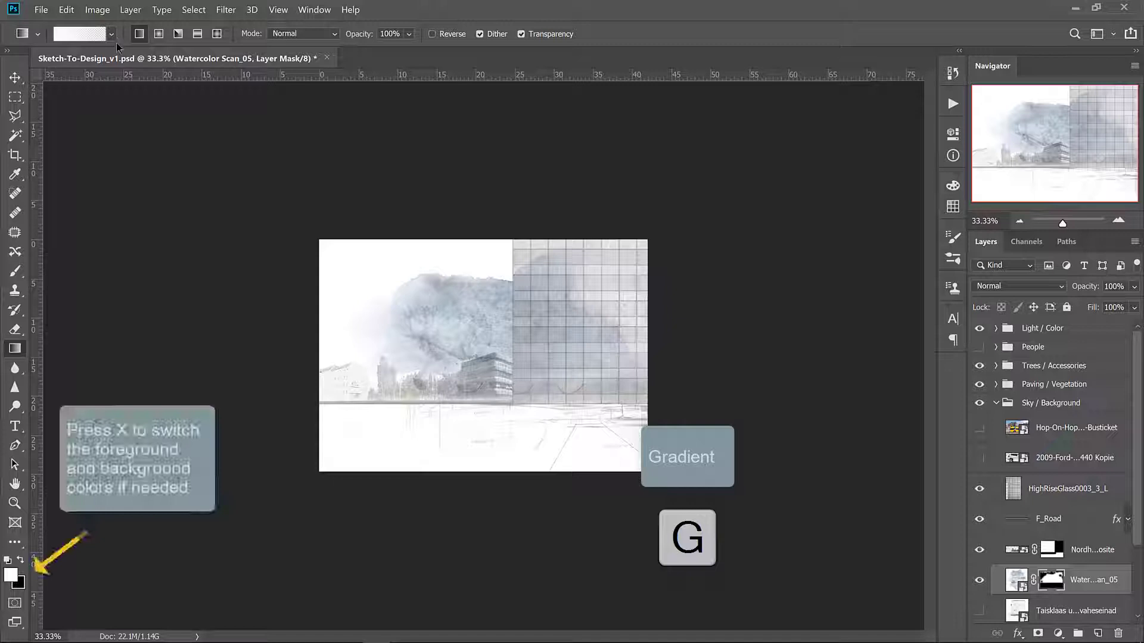
key(x)
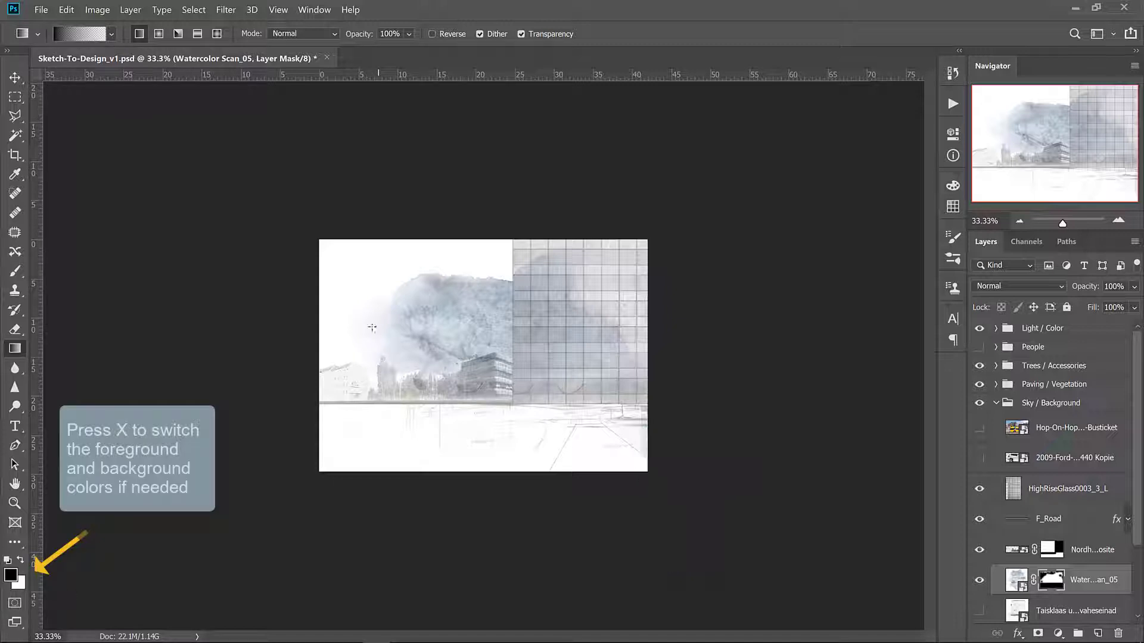
click(111, 34)
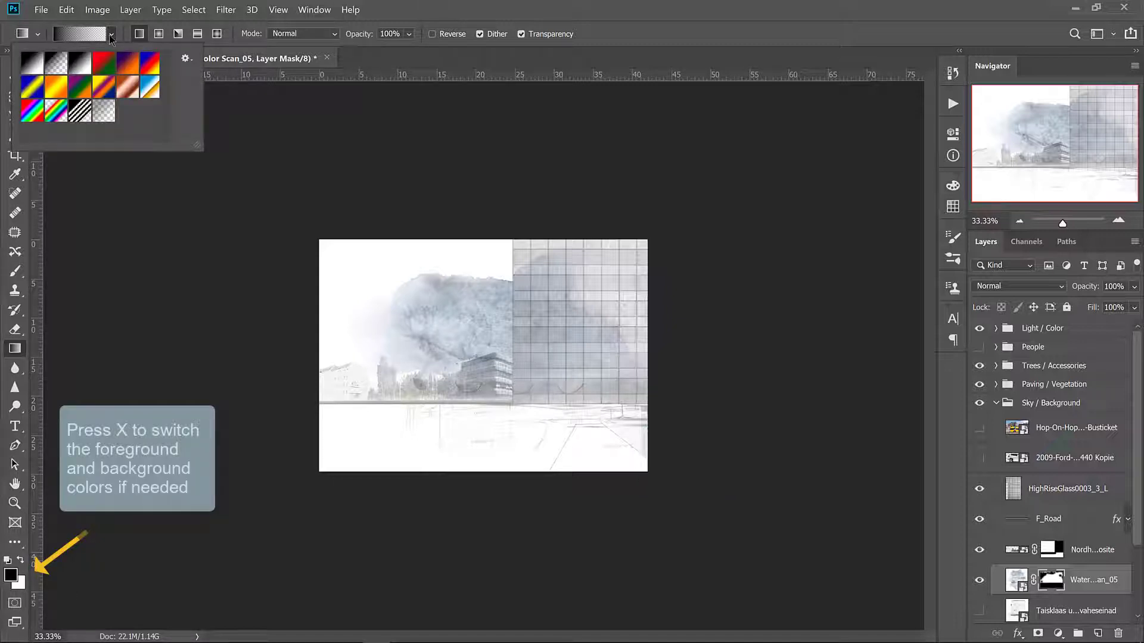
click(57, 63)
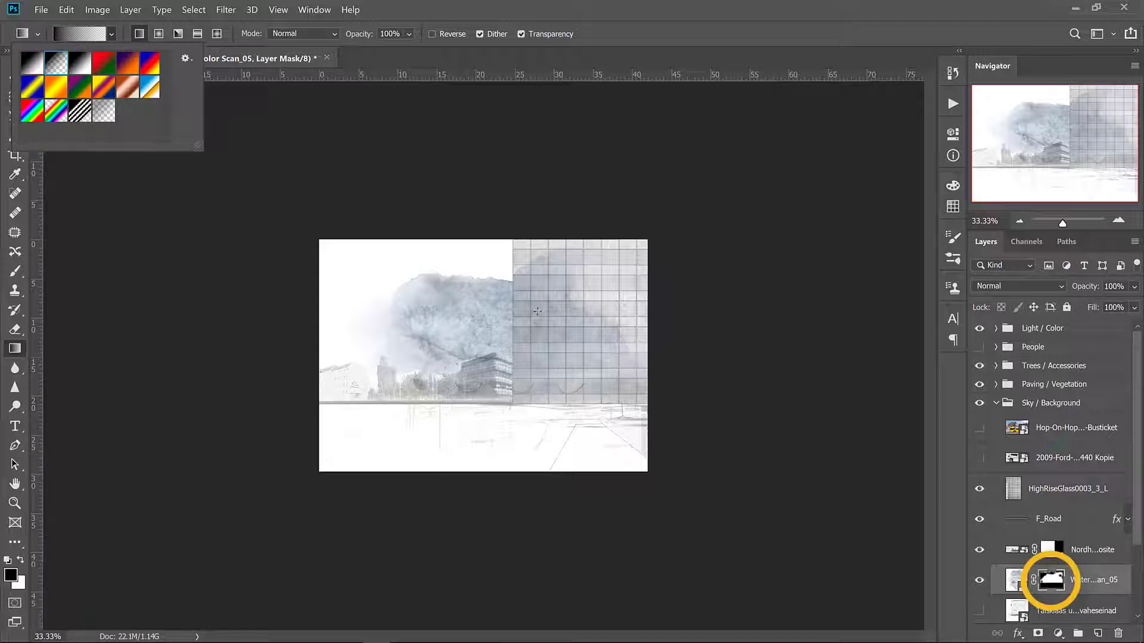
key(Return)
drag(482, 434, 480, 393)
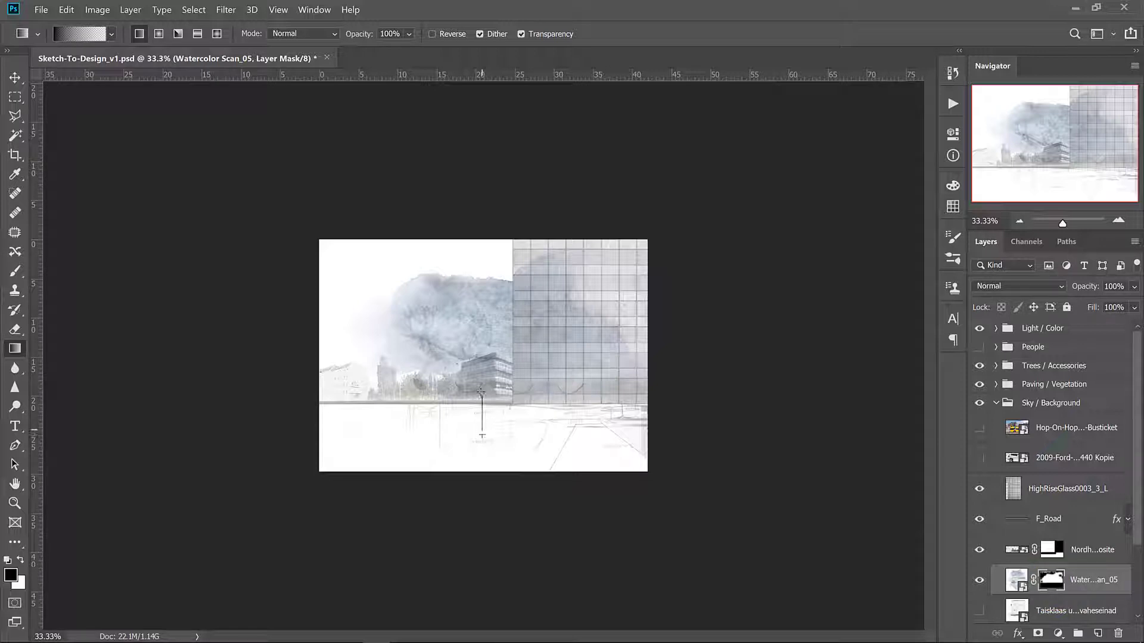
drag(479, 348, 471, 358)
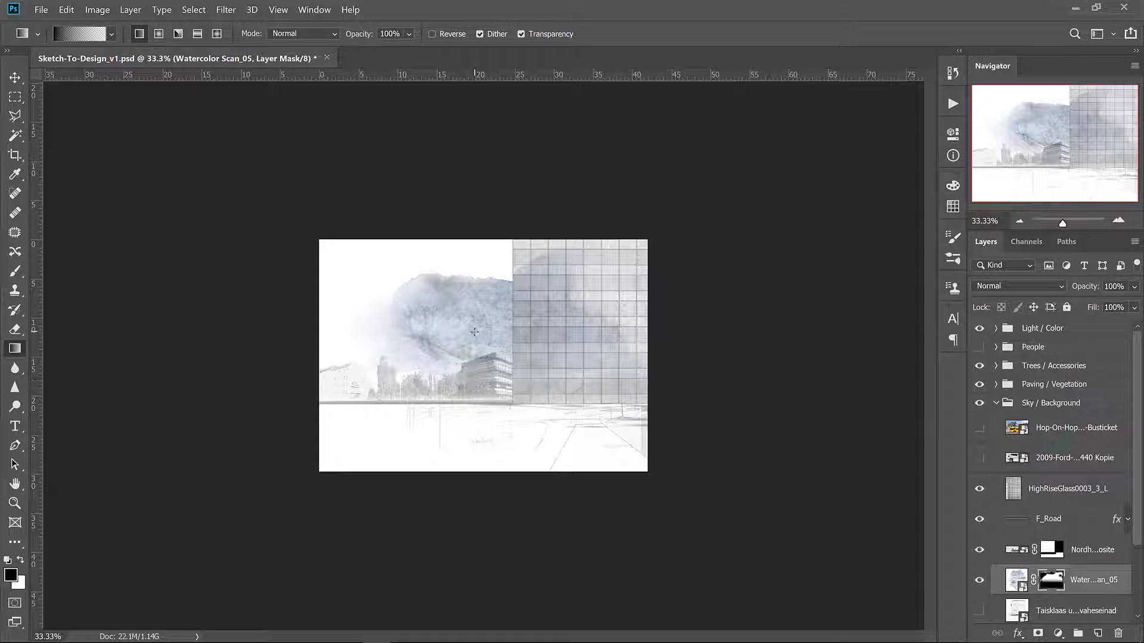
Colorize the Watercolor Scan_05 image with Hue/Saturation, using a teal-blue hue near 195, saturation 20 and lightness 5.
click(1017, 580)
key(ctrl+alt+u)
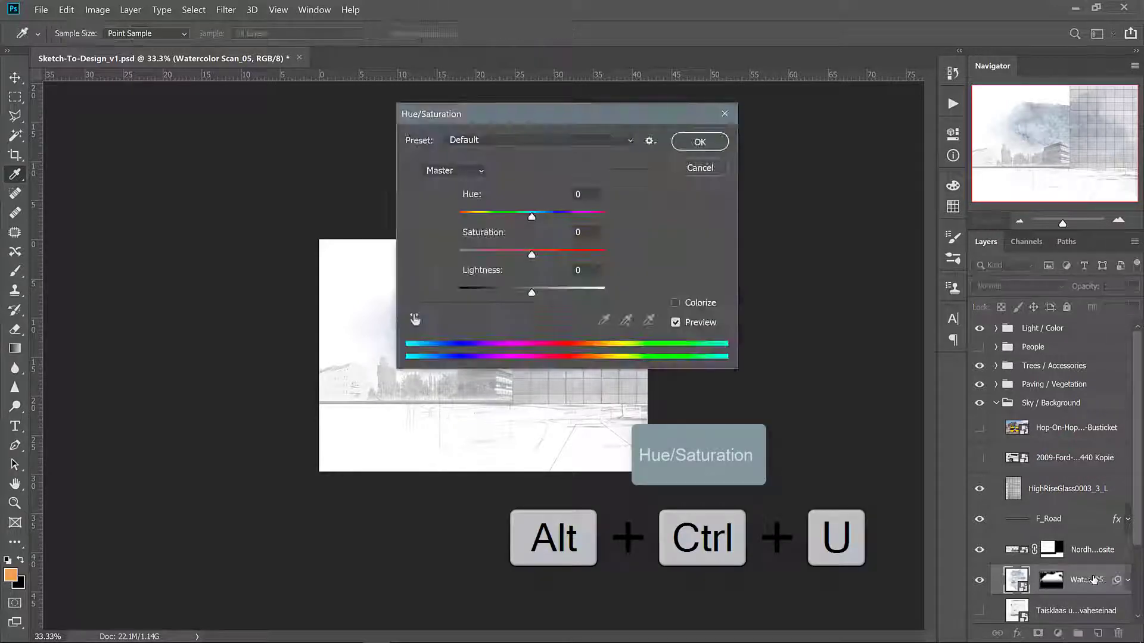
drag(496, 122, 742, 115)
click(921, 302)
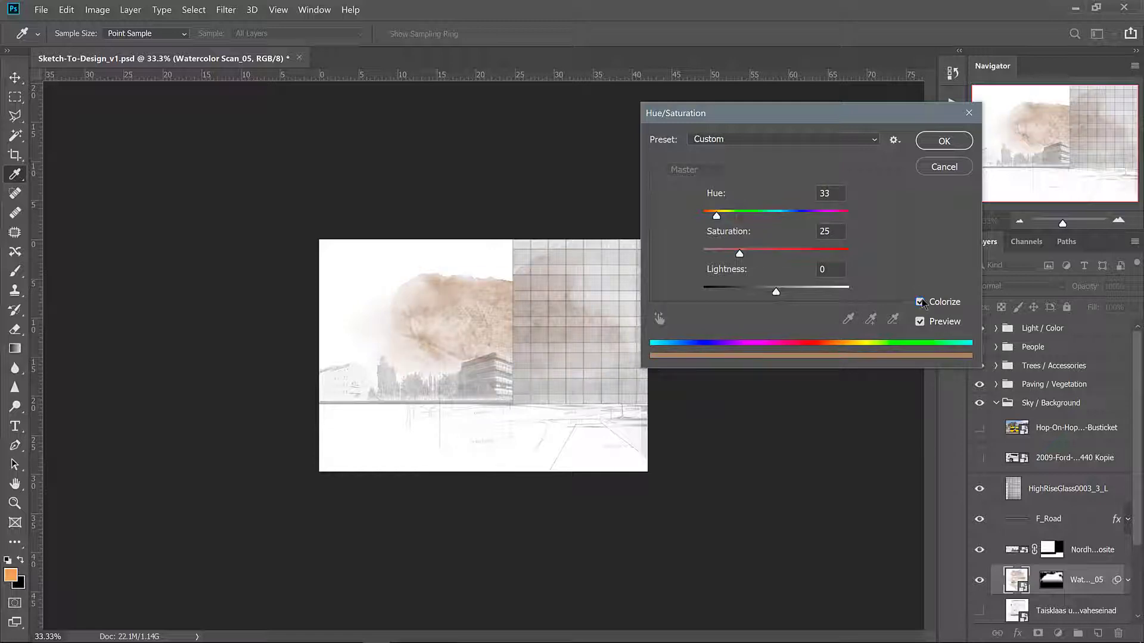
click(783, 214)
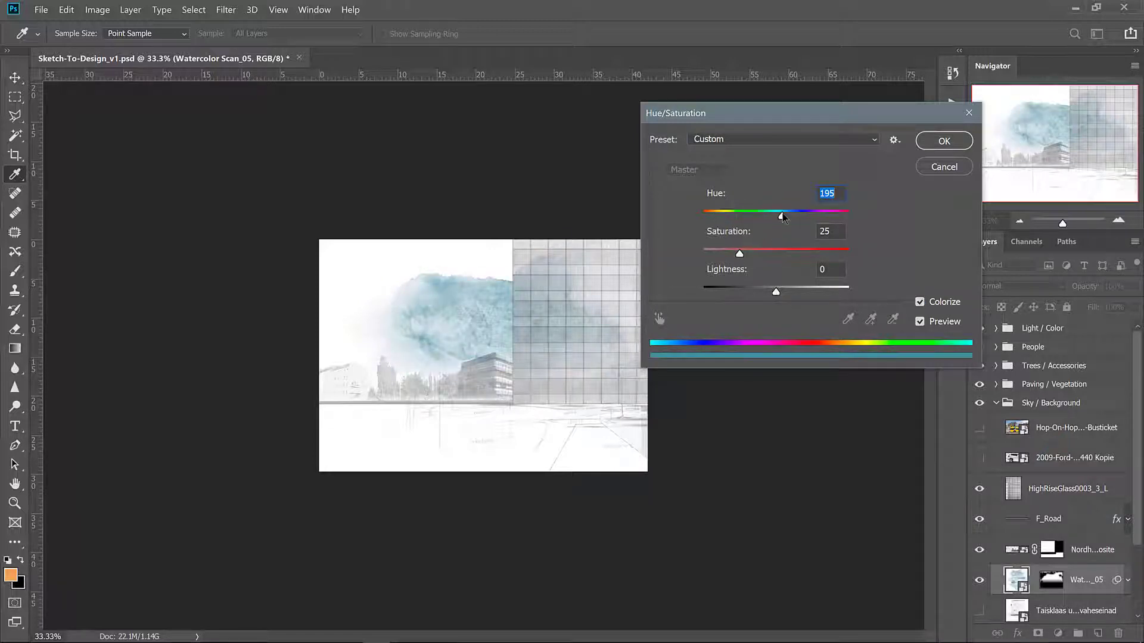
drag(739, 254, 732, 253)
drag(776, 292, 779, 292)
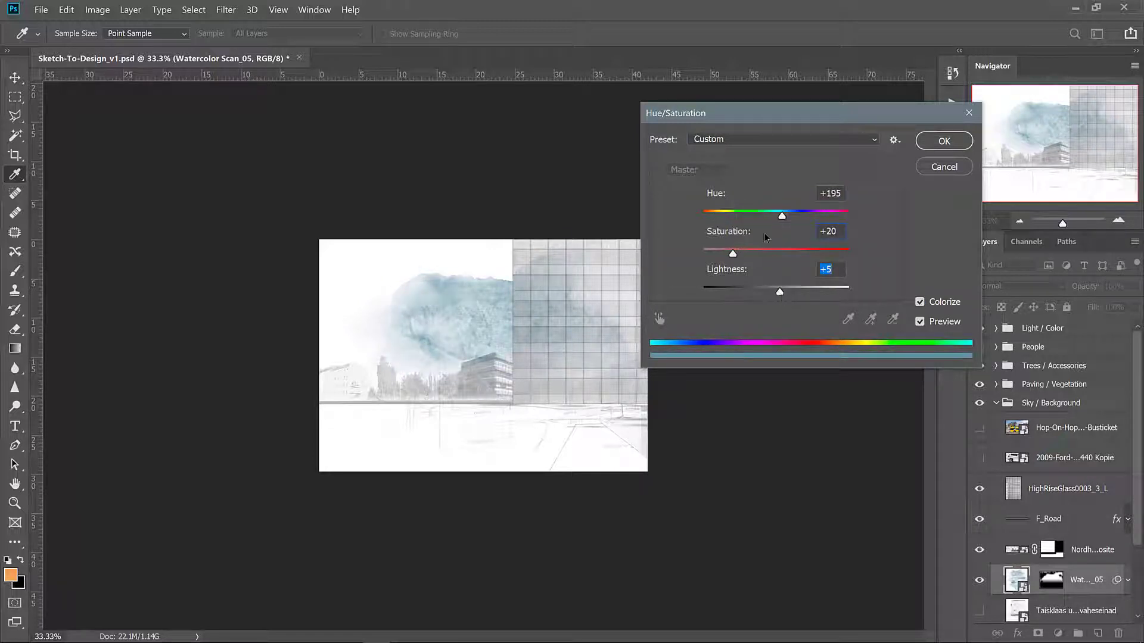
drag(782, 216, 780, 216)
click(944, 141)
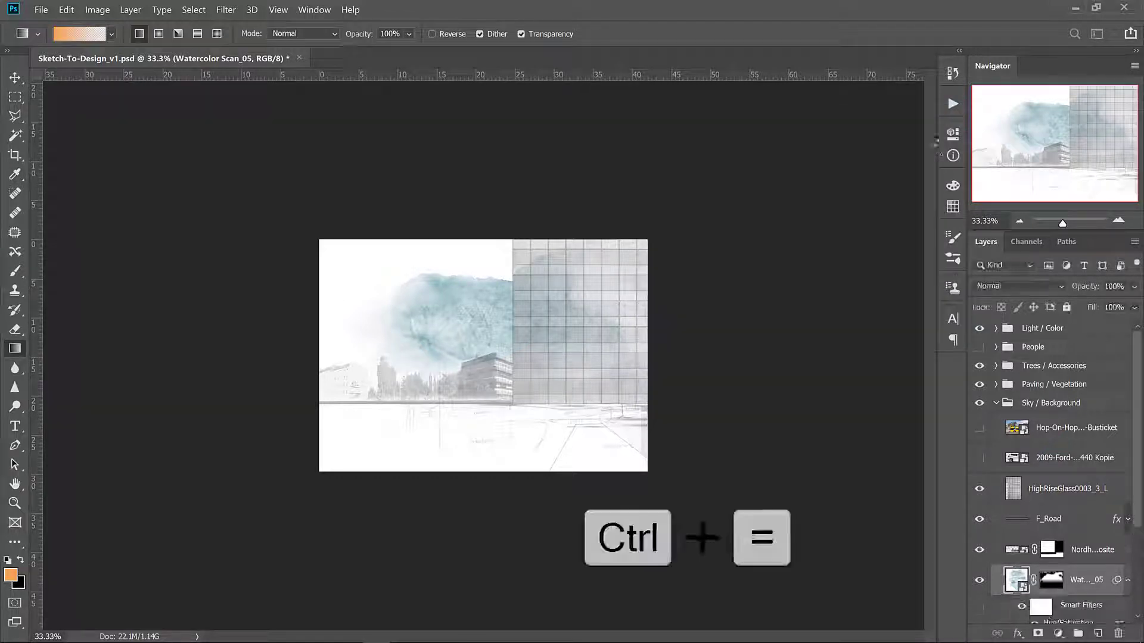
Rasterize the watercolor layer and retouch spots in the sky above the trees with a Content-Aware Spot Healing Brush.
key(ctrl+equal)
key(ctrl+equal)
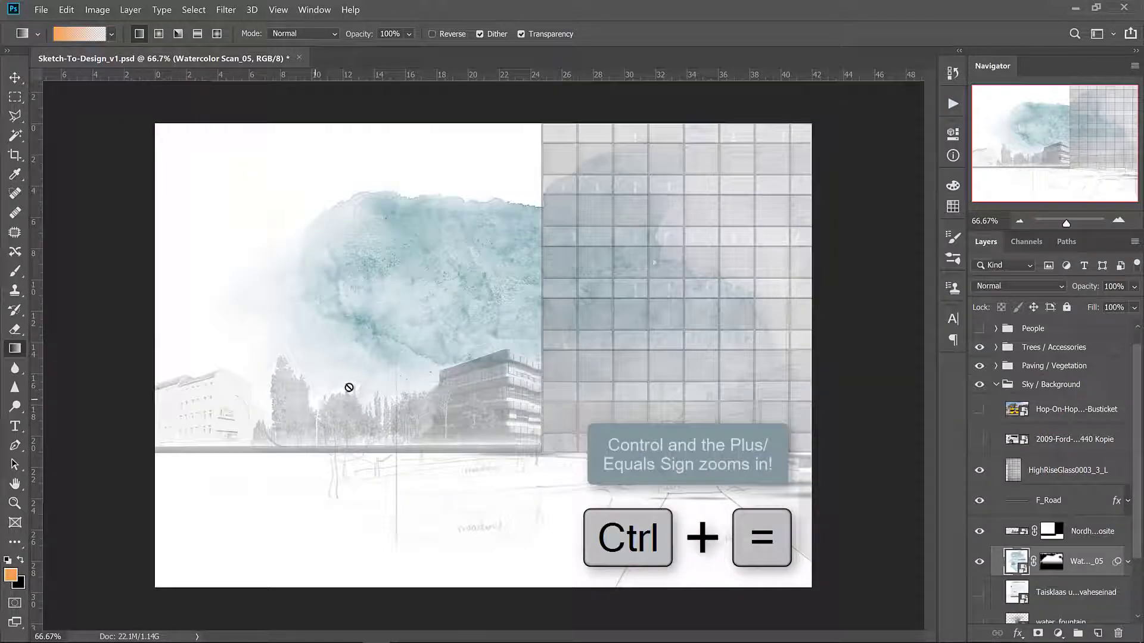
click(15, 193)
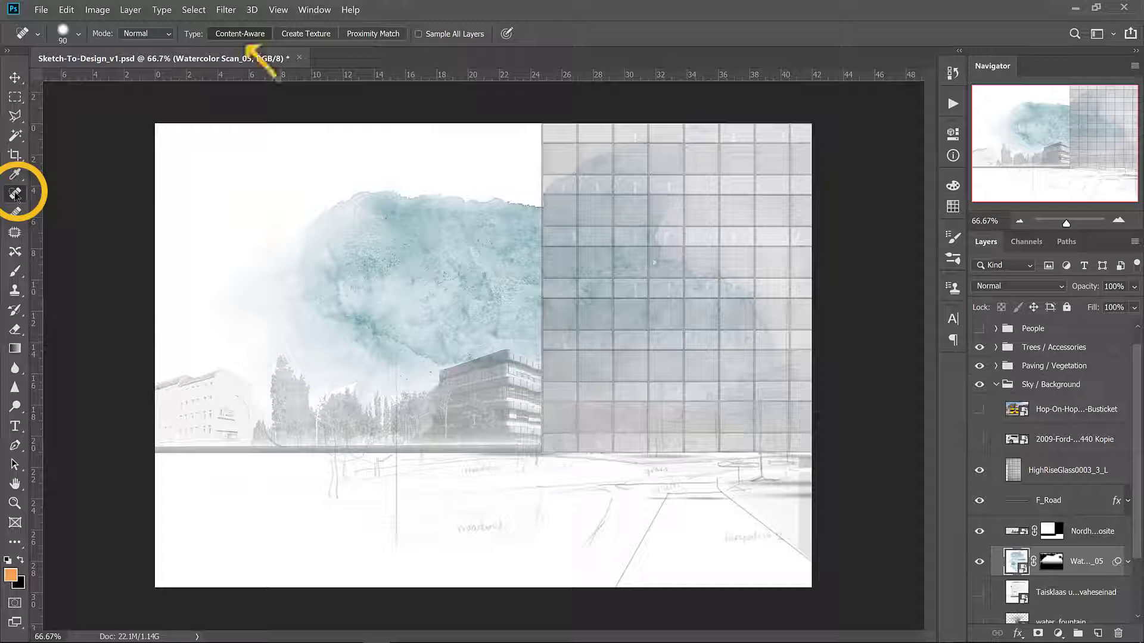
click(718, 288)
click(659, 285)
click(354, 375)
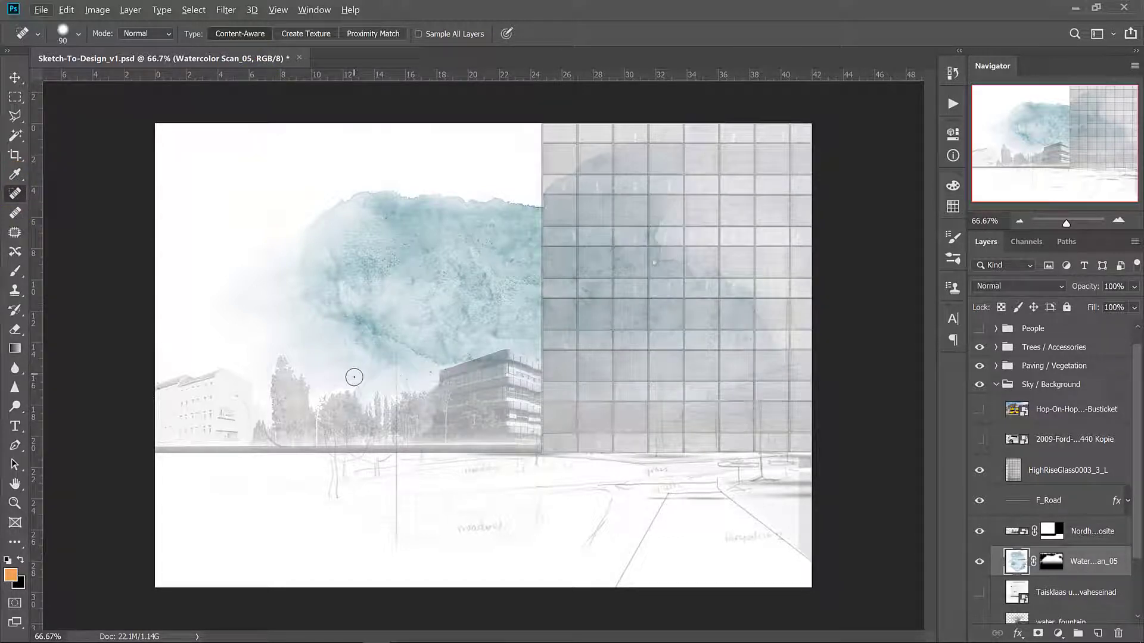
mouse_move(351, 379)
mouse_down()
mouse_move(320, 395)
mouse_move(357, 410)
mouse_up()
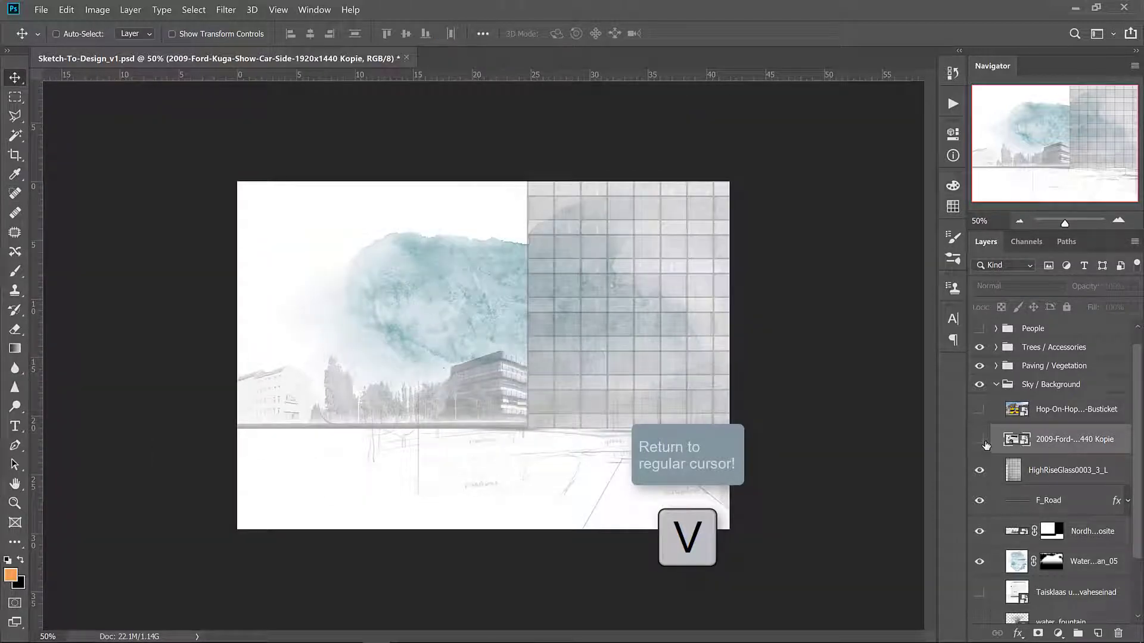
Show the 2009-Ford-Kuga layer, place the car on the road line, and rasterize and desaturate it.
click(982, 441)
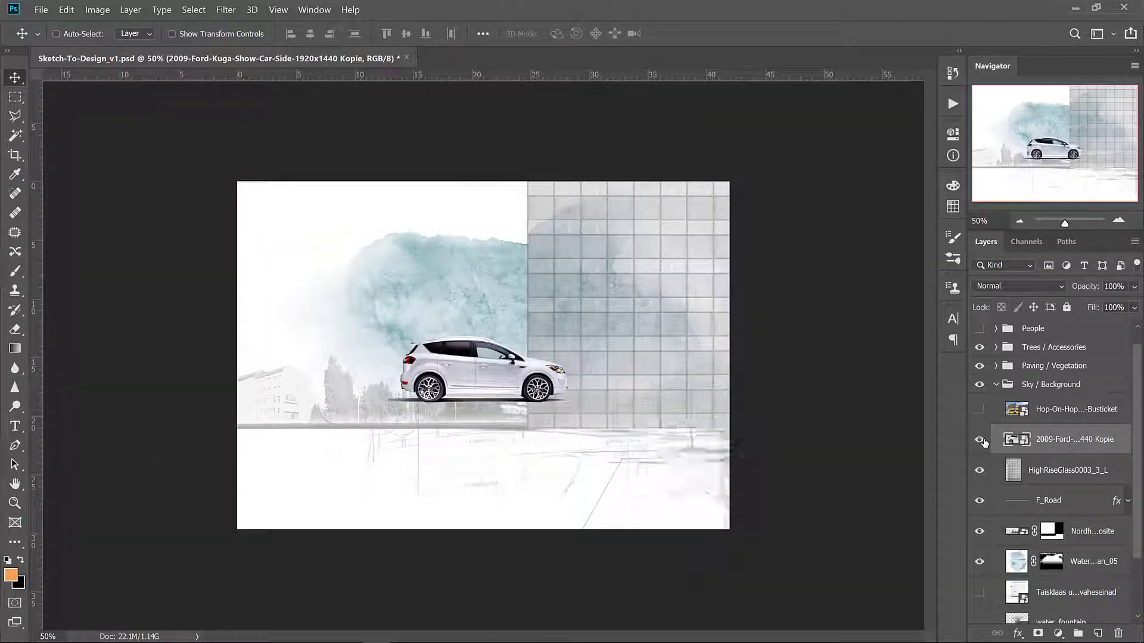
drag(454, 361, 397, 391)
right_click(1047, 441)
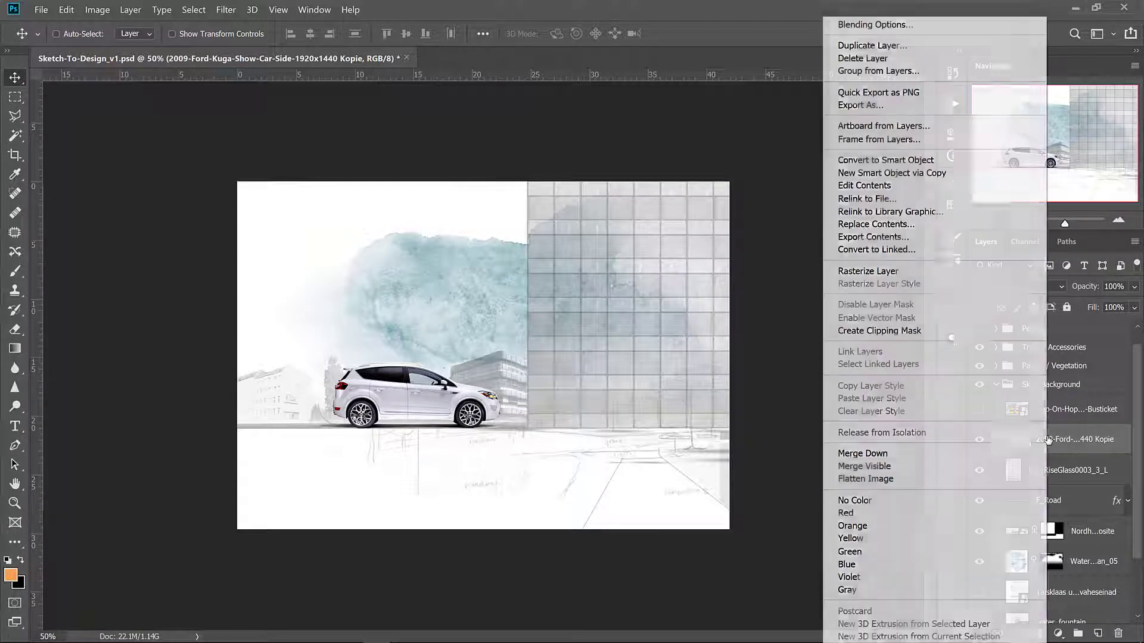
click(892, 272)
key(ctrl+shift+u)
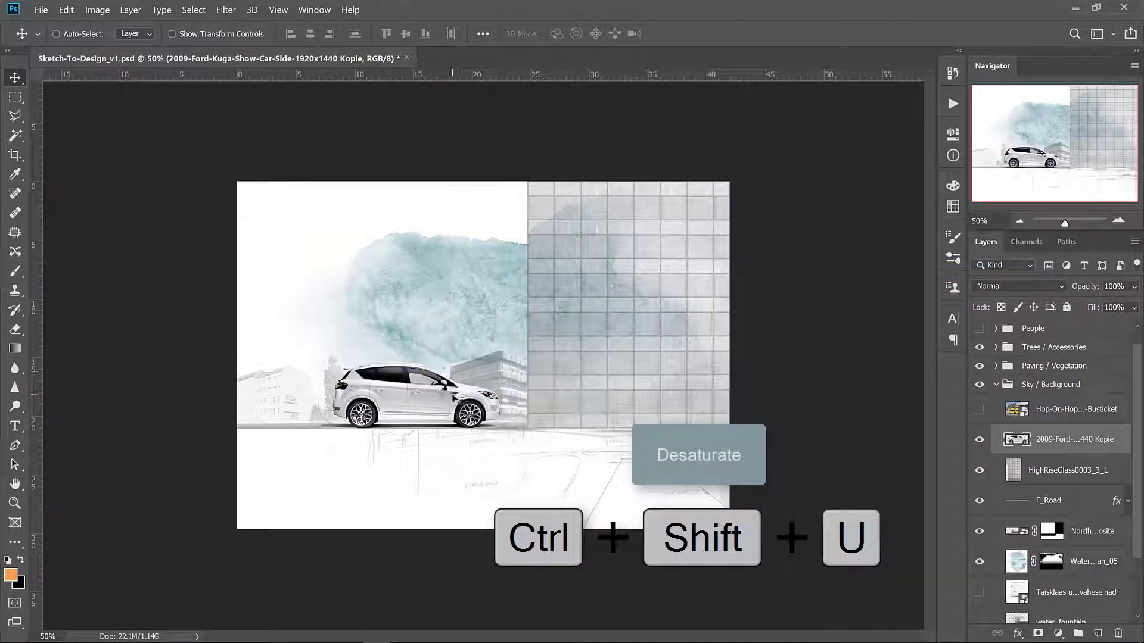
Scale the car down to fit the distant road strip in front of the modern office building.
key(ctrl+t)
drag(322, 365, 469, 418)
key(Return)
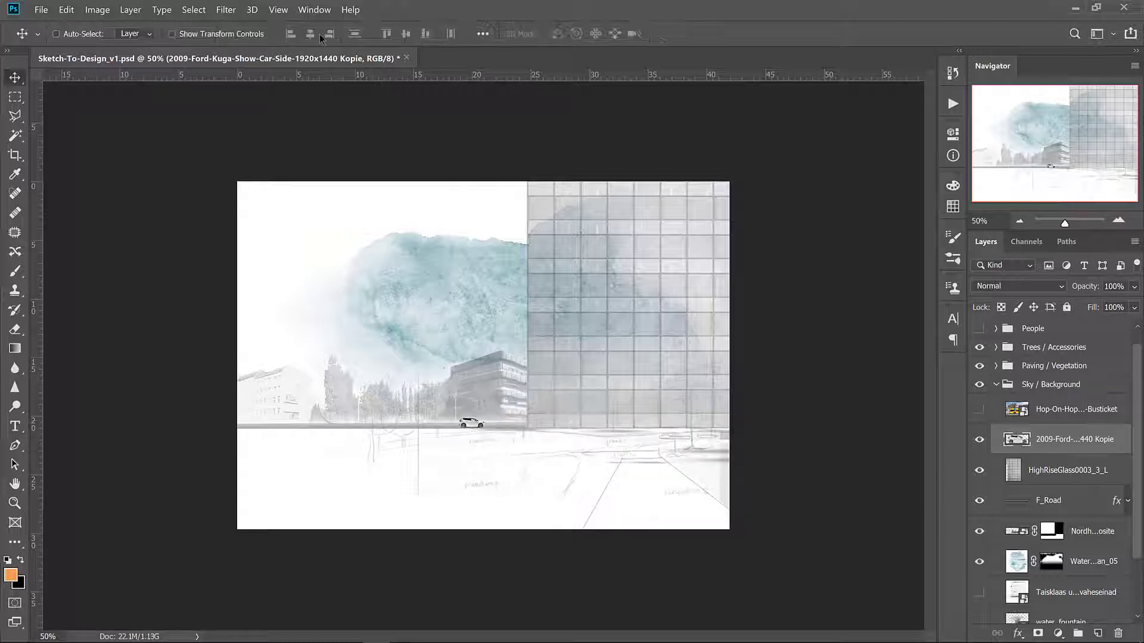
Apply a Gaussian Blur with a 0.5 pixel radius to the car layer.
click(288, 12)
click(292, 167)
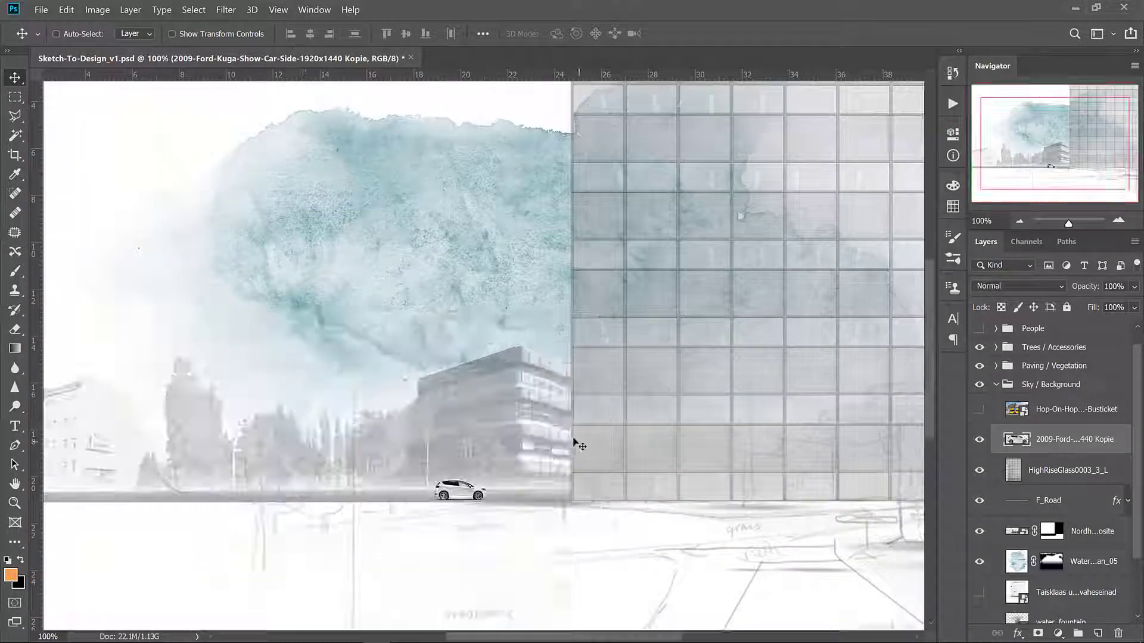
click(227, 11)
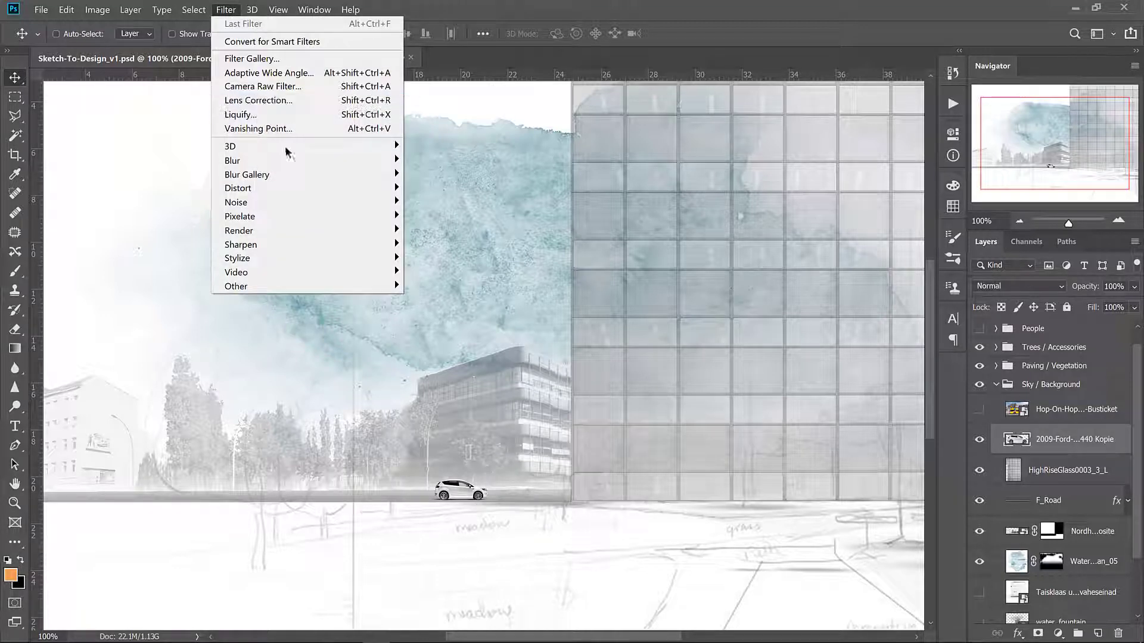
mouse_move(285, 160)
click(443, 216)
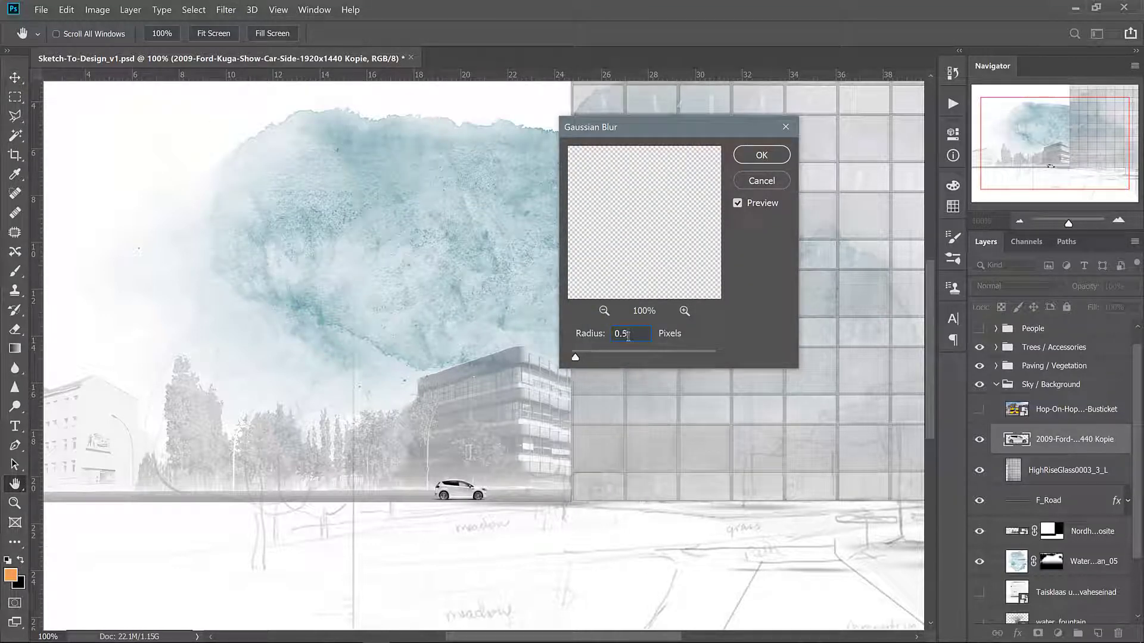
click(768, 154)
Move the car slightly to the right along the road and set its layer opacity to 65%.
key(v)
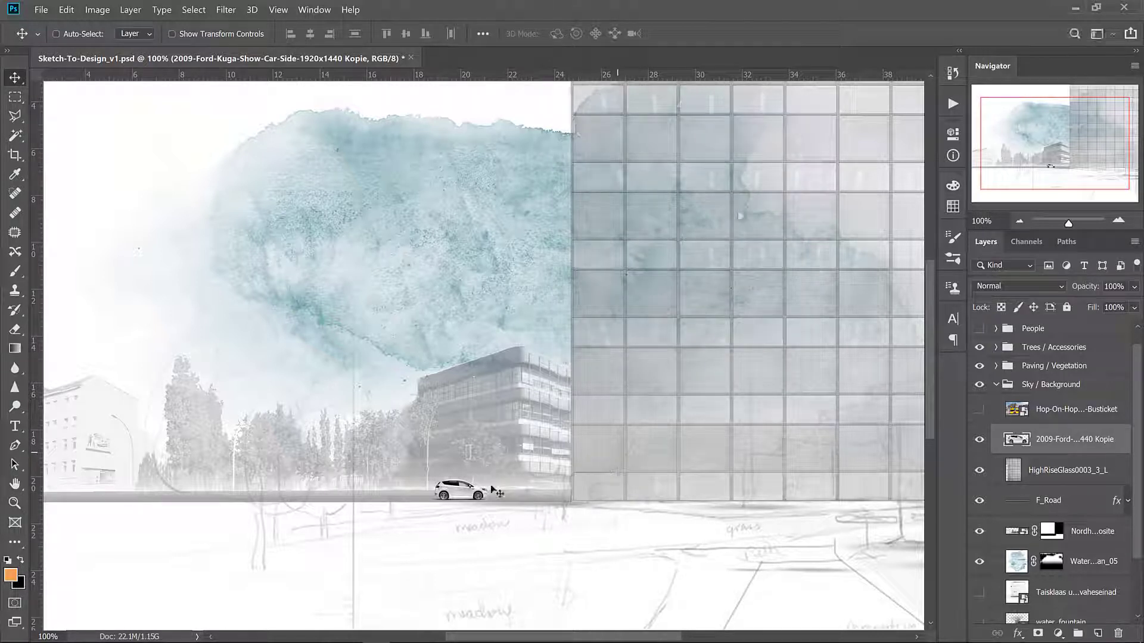
drag(488, 493, 497, 494)
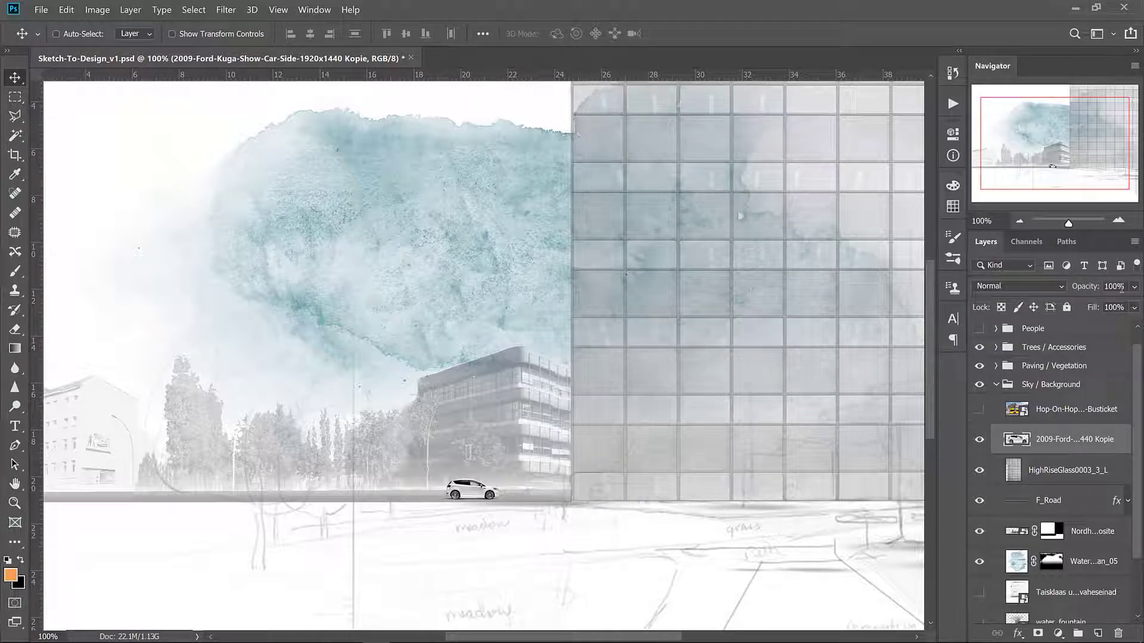
text(65)
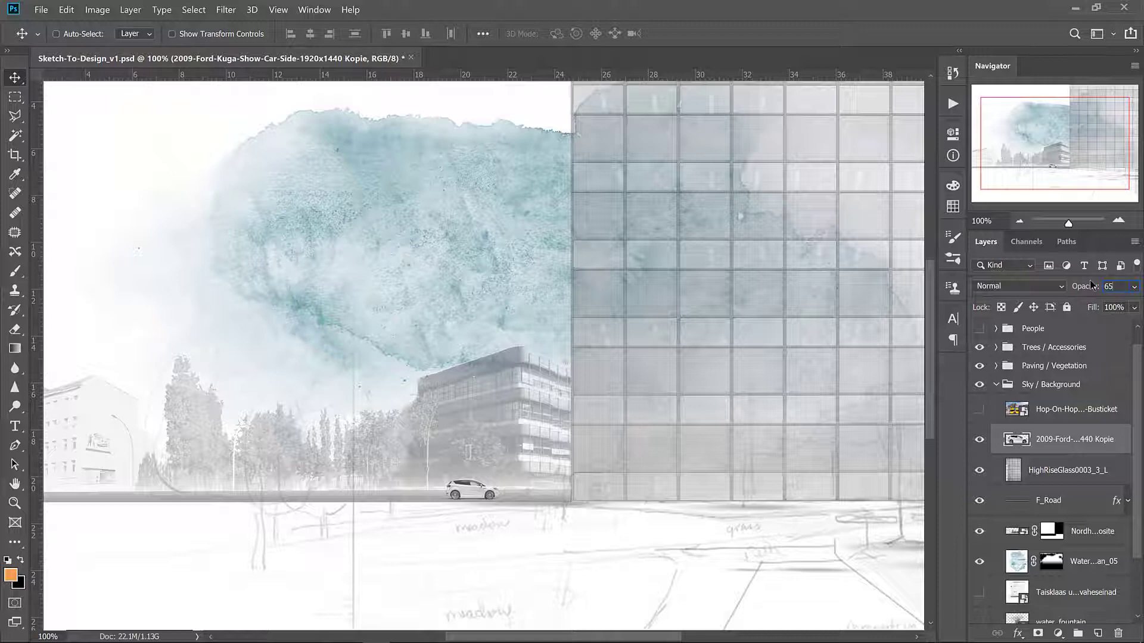
key(Return)
Show the Hop-On-Hop-Off-Busticket layer and rasterize it.
key(ctrl+minus)
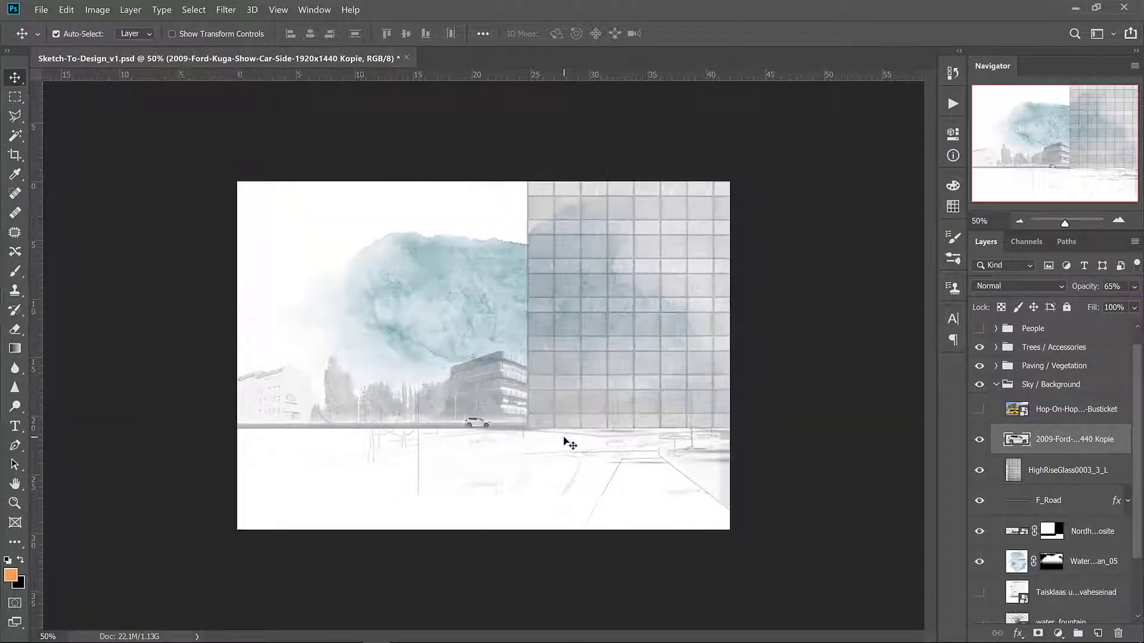
click(979, 408)
right_click(1053, 415)
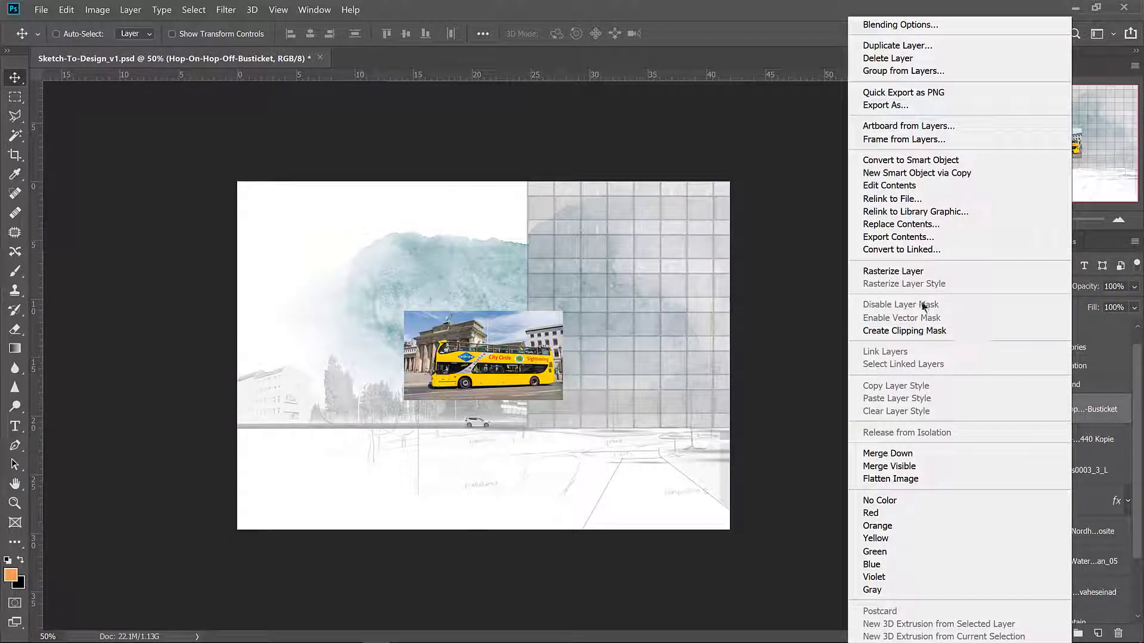
click(920, 263)
Flip the bus photo horizontally and move it to the left end of the road, in front of the old building.
click(66, 10)
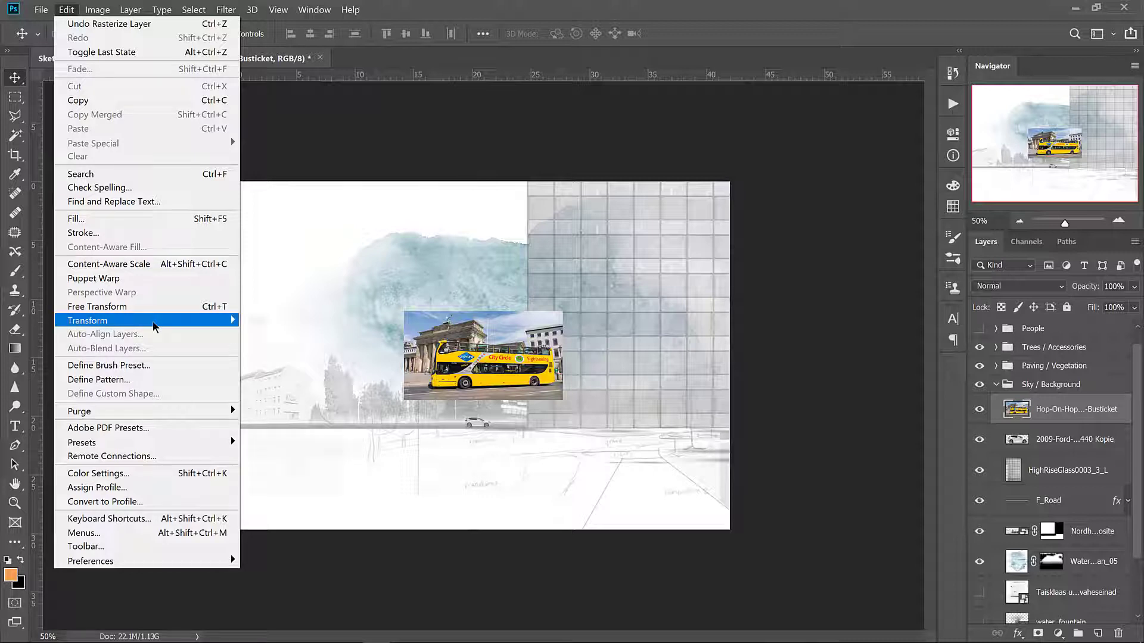
mouse_move(178, 321)
click(280, 470)
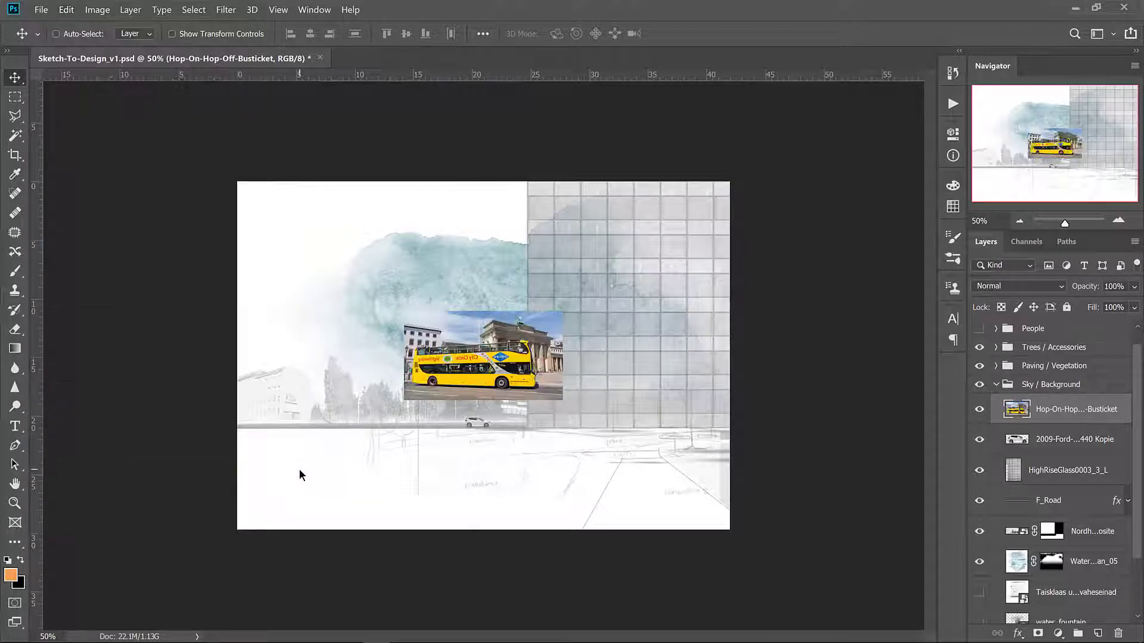
drag(453, 345, 306, 368)
Select the yellow bus in the photo with the Quick Selection tool, subtracting stray road areas along its lower edge.
click(15, 135)
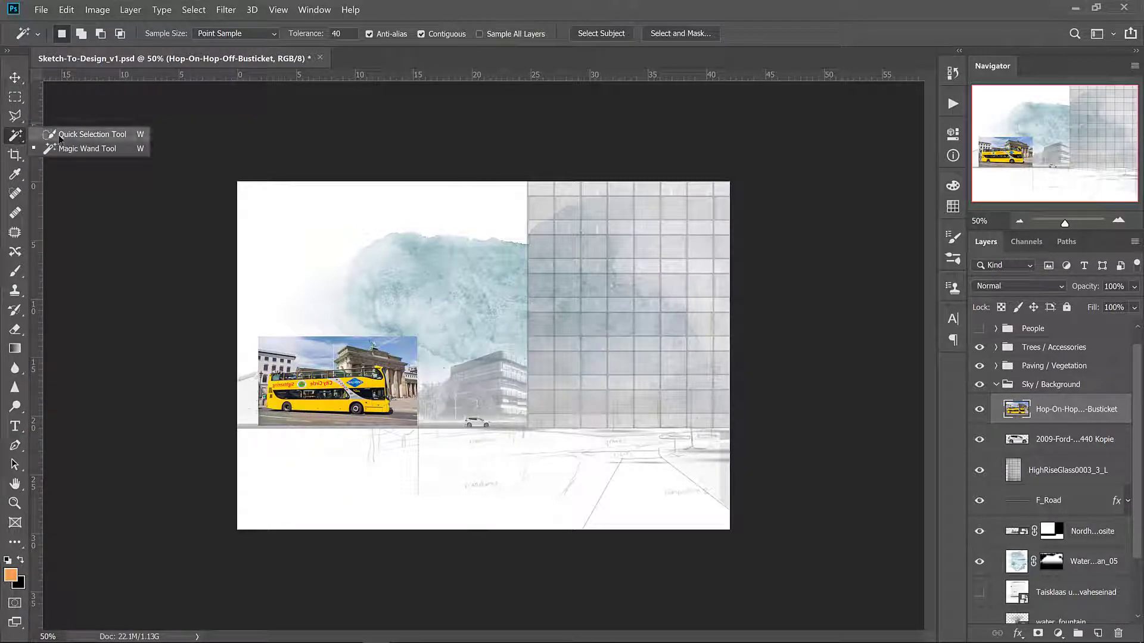
click(77, 127)
right_click(10, 142)
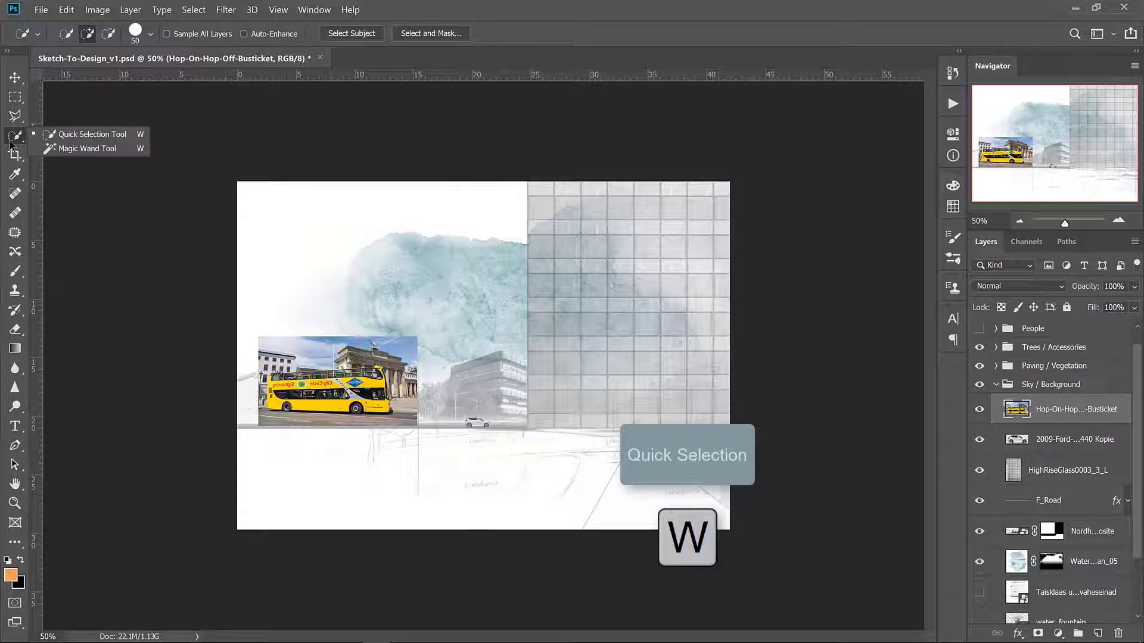
click(338, 59)
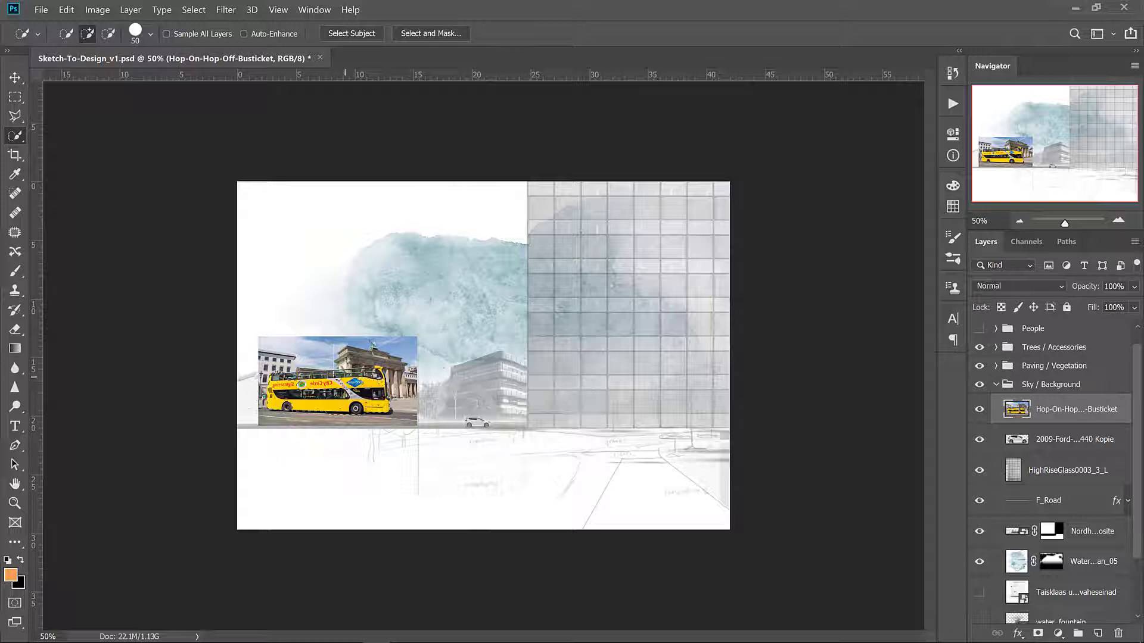
key(alt)
key(ctrl+equal)
key(ctrl+equal)
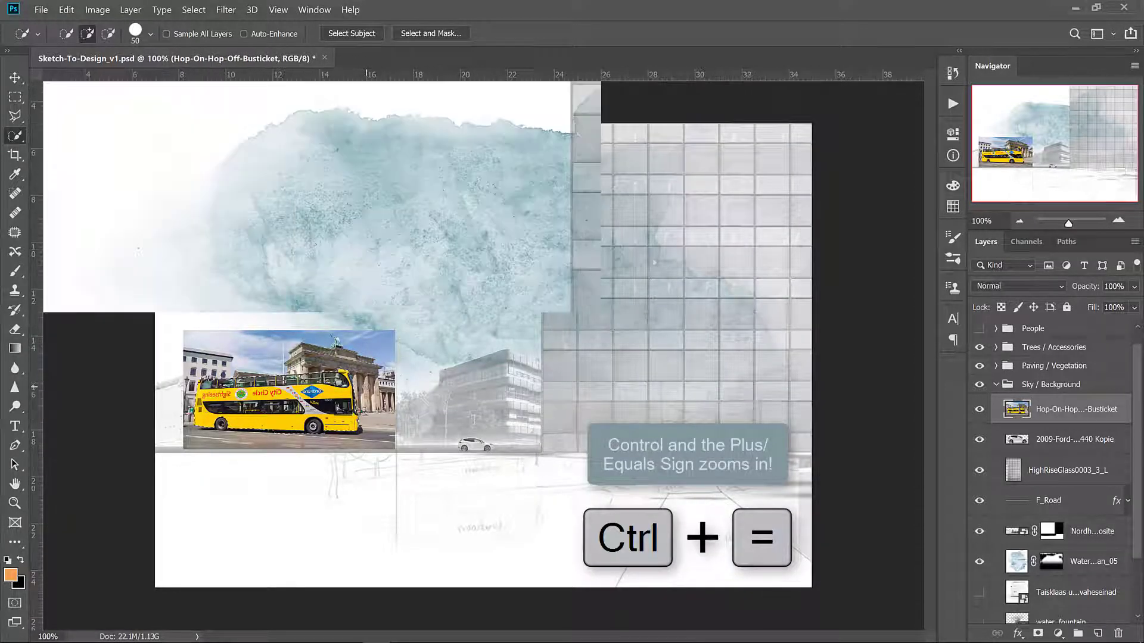
key(space)
drag(280, 414, 434, 376)
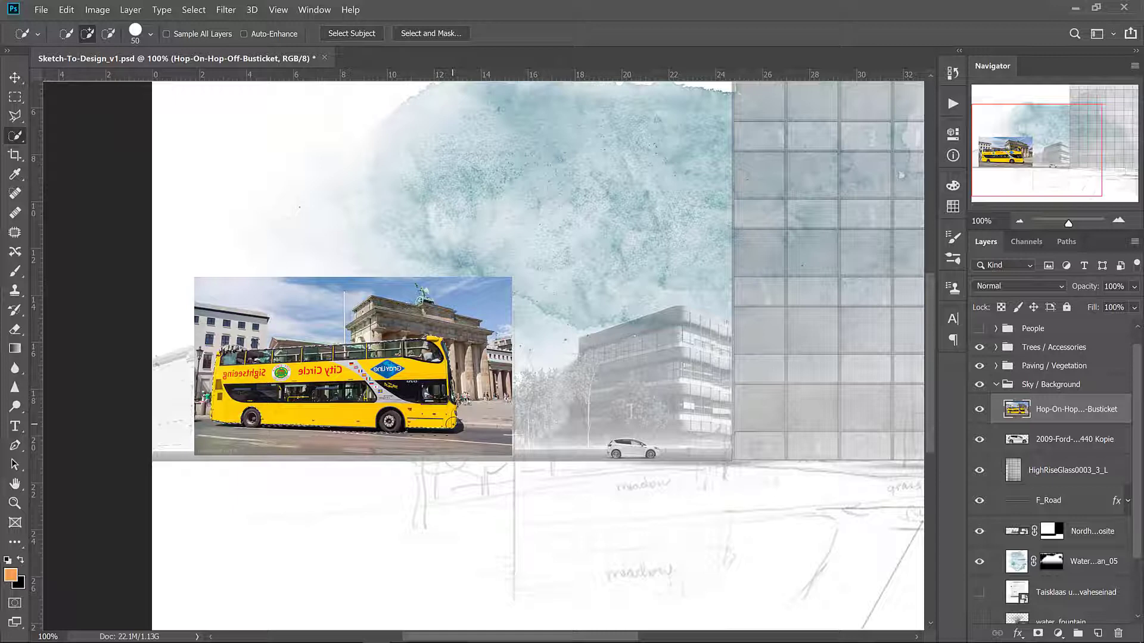
key(alt)
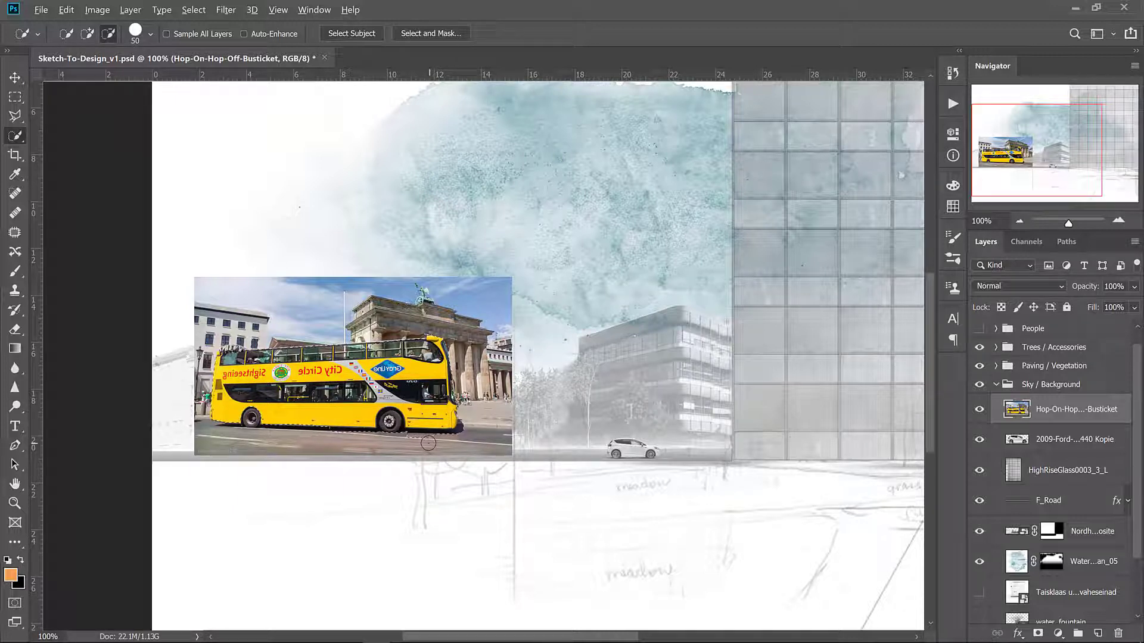
Enter Quick Mask mode and add the bus's open upper deck to the masked selection with the Polygonal Lasso.
key(q)
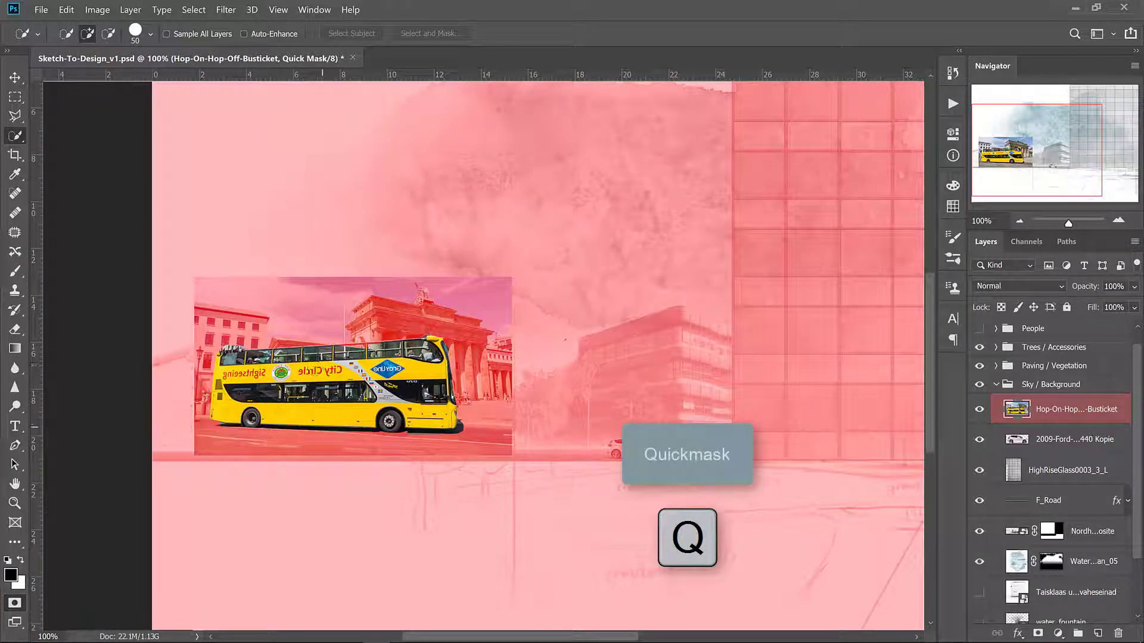
key(ctrl+plus)
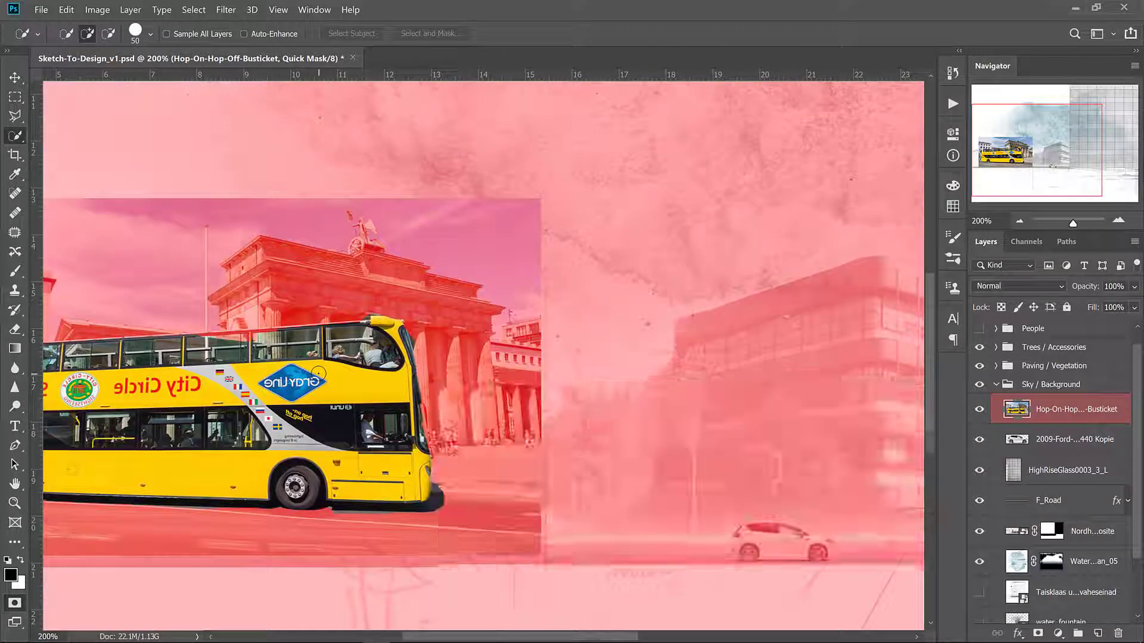
drag(281, 360, 498, 342)
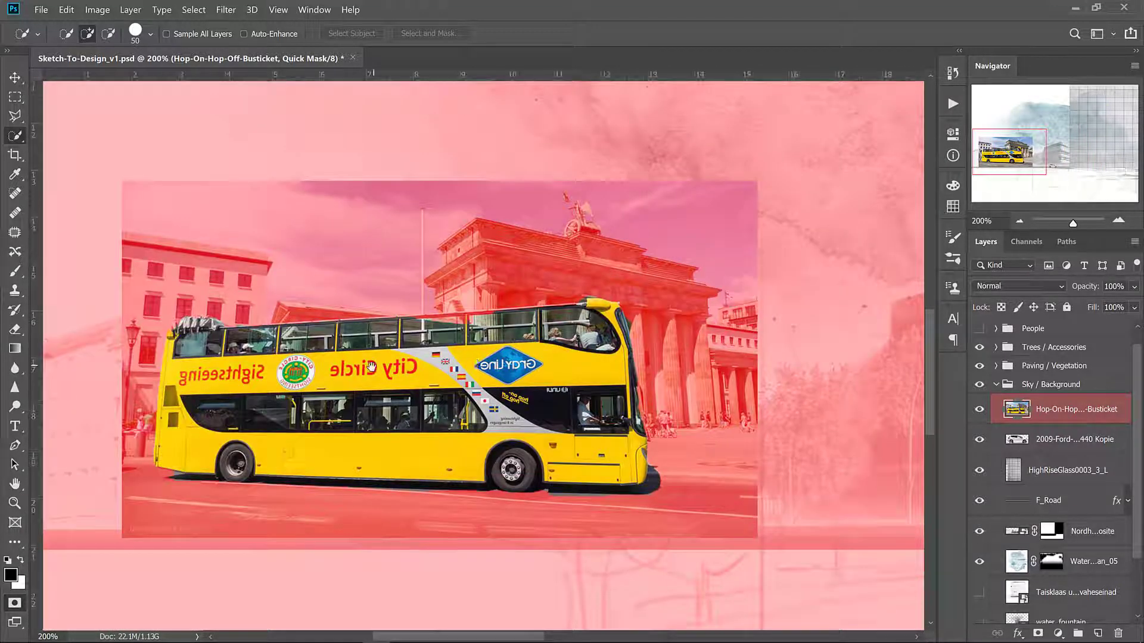
key(l)
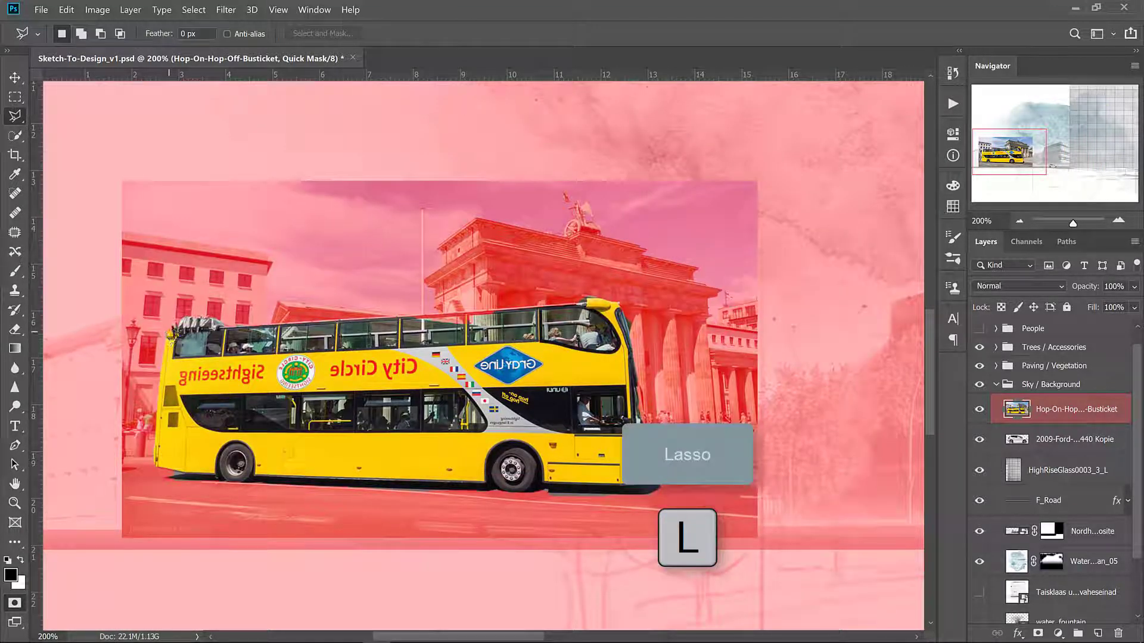
drag(174, 326, 227, 324)
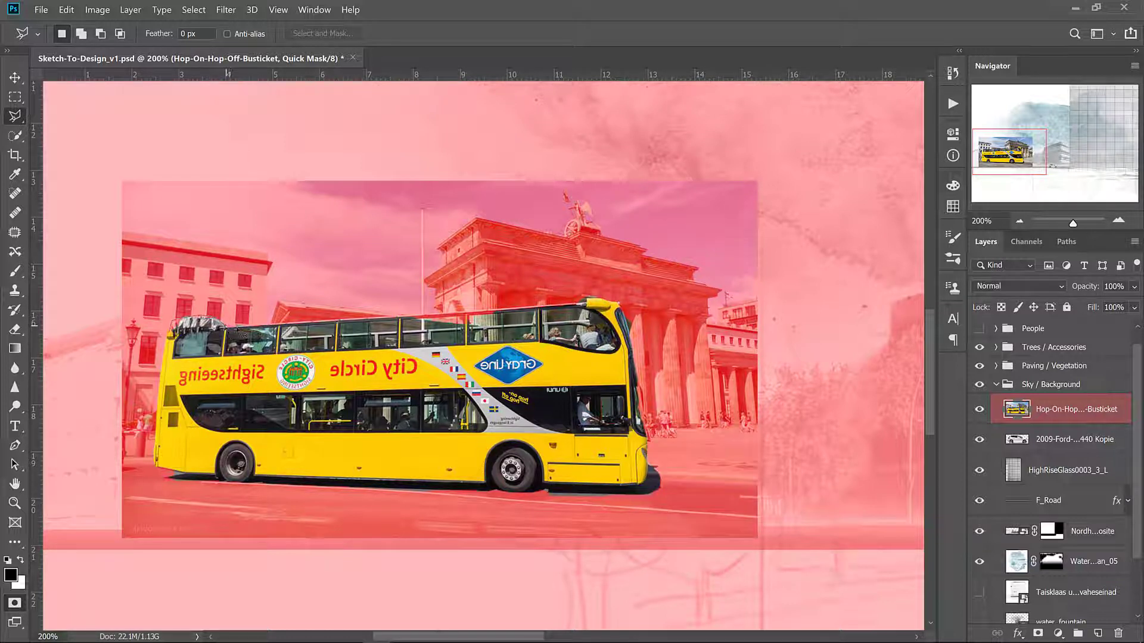
mouse_move(605, 305)
mouse_down()
mouse_move(405, 367)
mouse_move(202, 359)
mouse_up()
key(Delete)
key(ctrl+d)
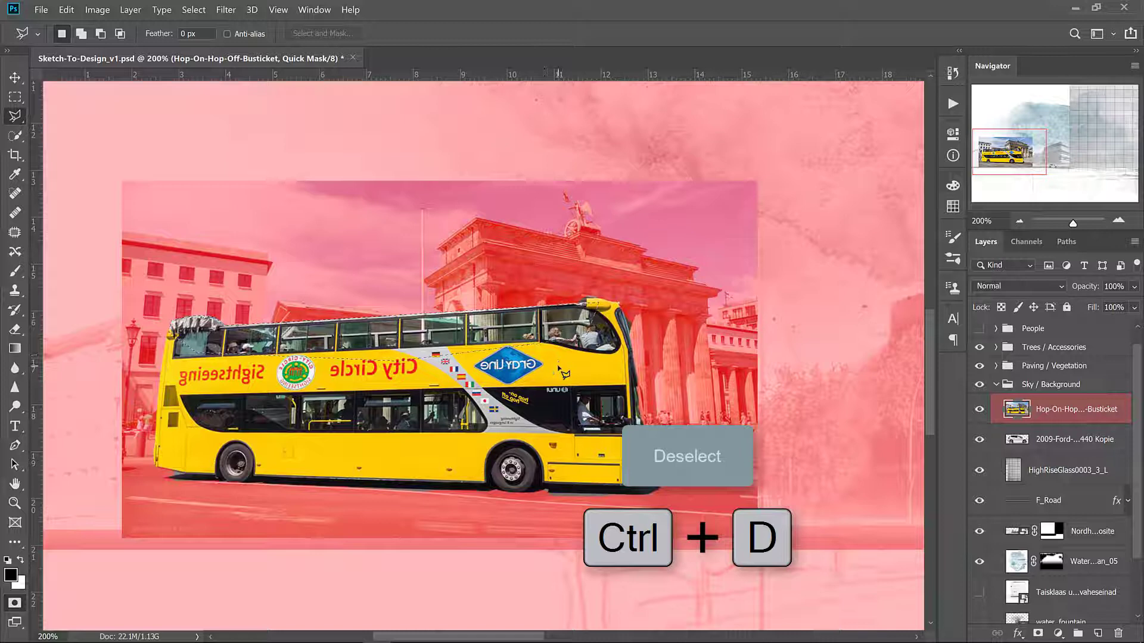
Clean the quick mask around the bus's lower edge with a 25 px Eraser at 66% hardness.
key(b)
key(e)
right_click(506, 320)
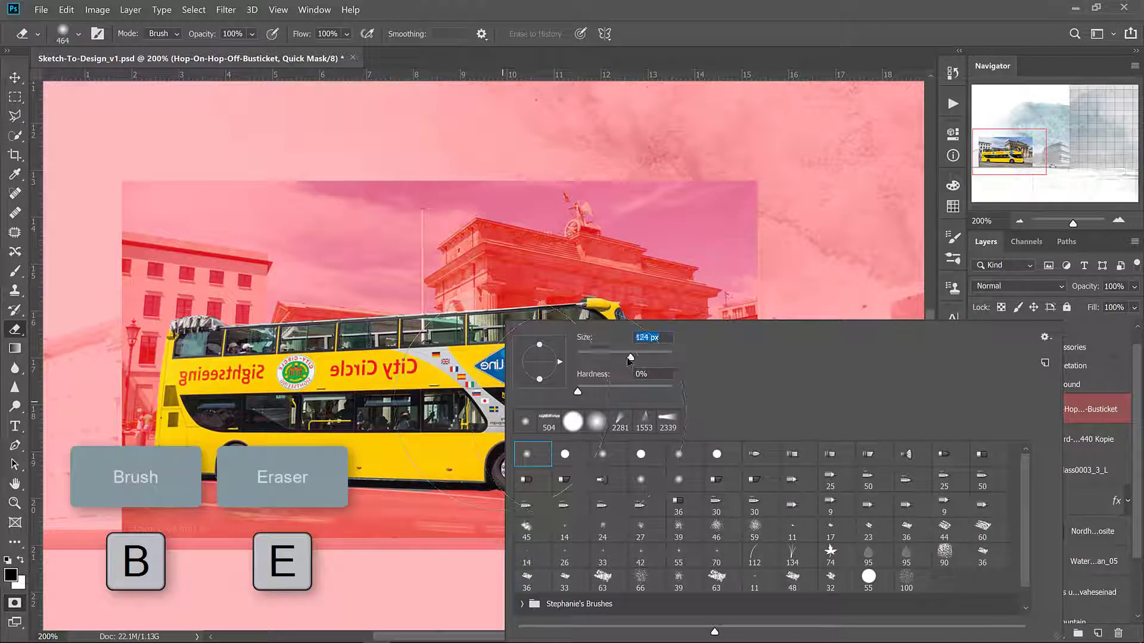
click(641, 391)
click(588, 356)
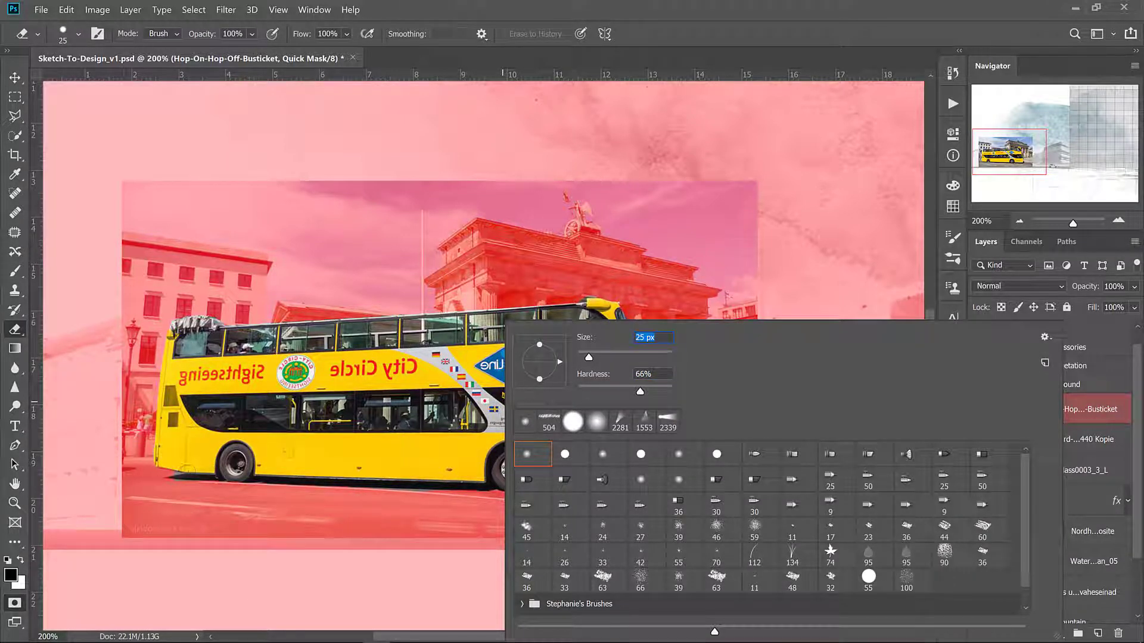
click(187, 471)
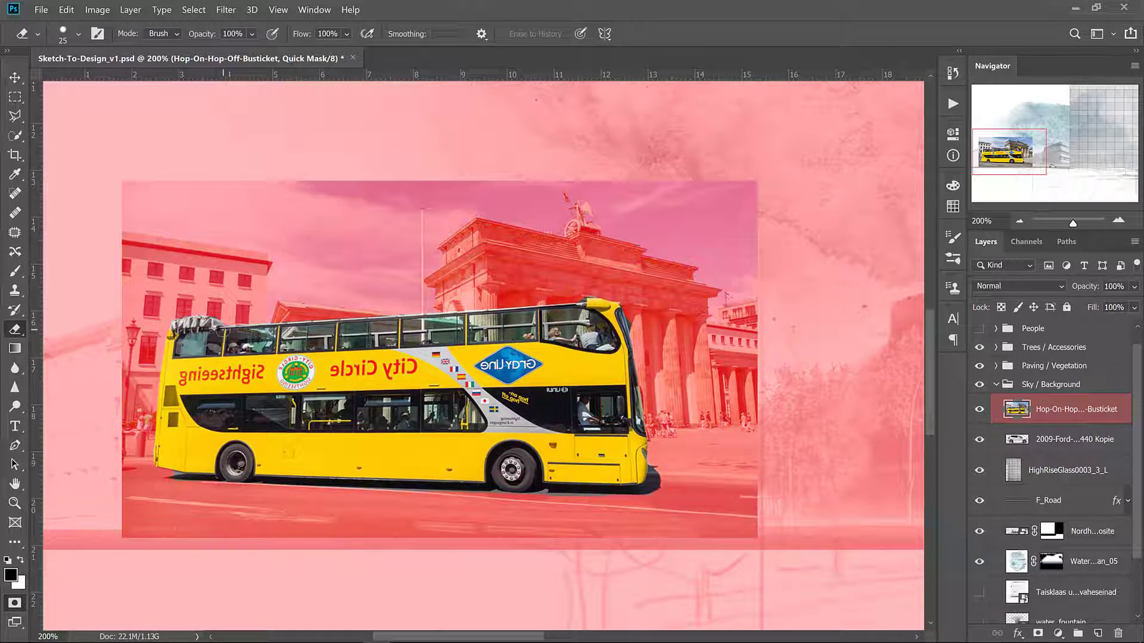
Touch up the quick mask around the bus outline with a 17 px Brush.
key(b)
right_click(597, 316)
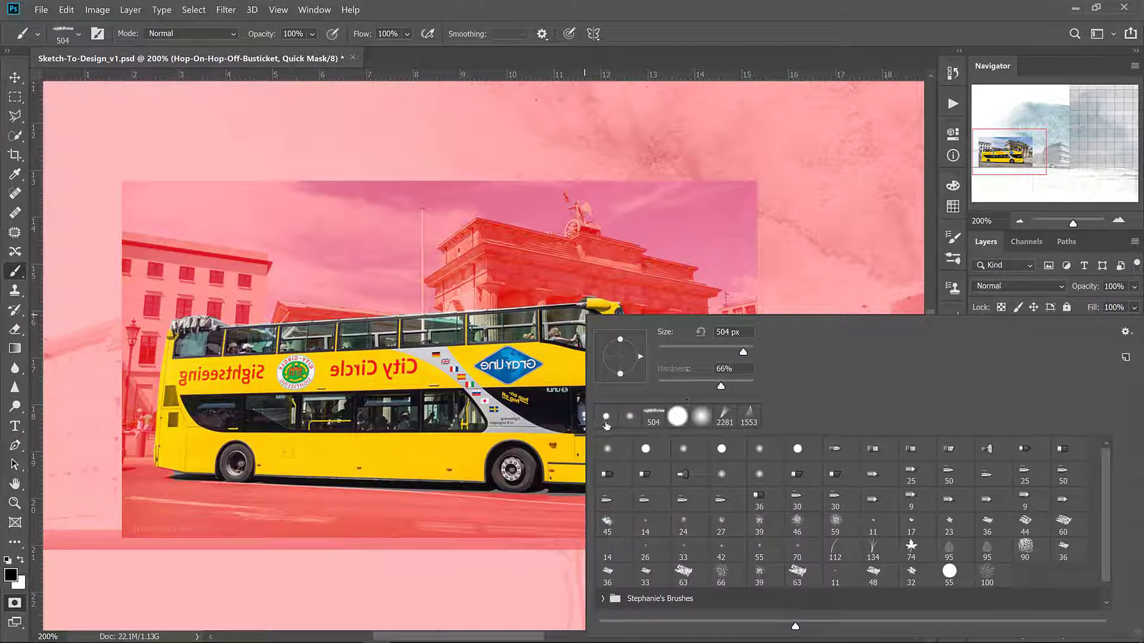
click(606, 421)
key(Return)
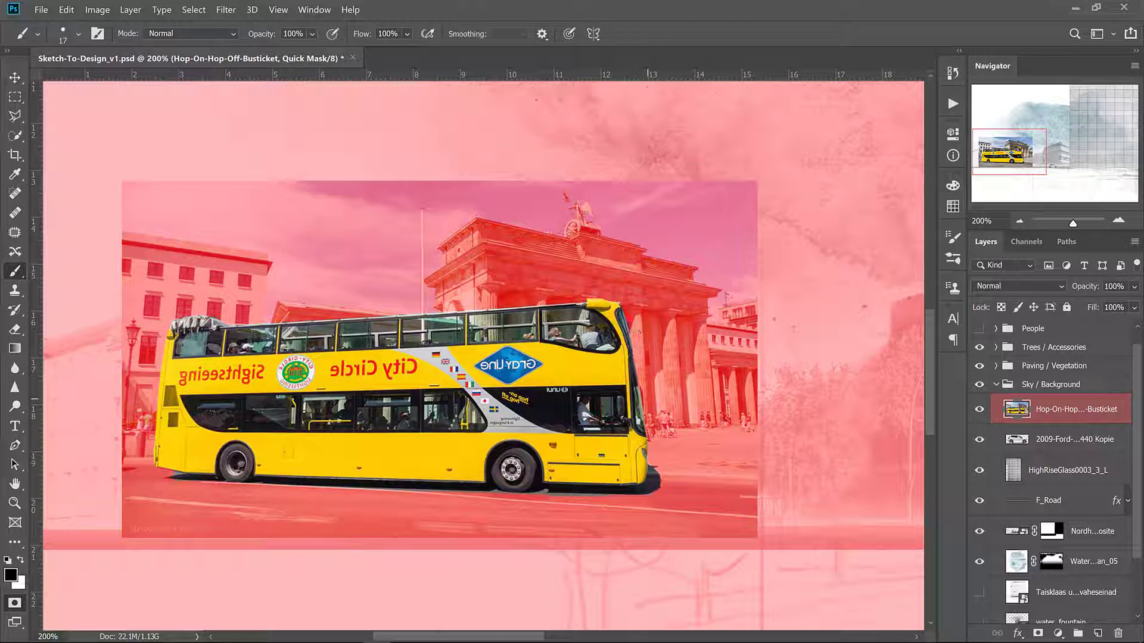
Exit Quick Mask, copy the selected bus onto its own layer and delete the original Hop-On-Hop-Off-Busticket layer.
key(q)
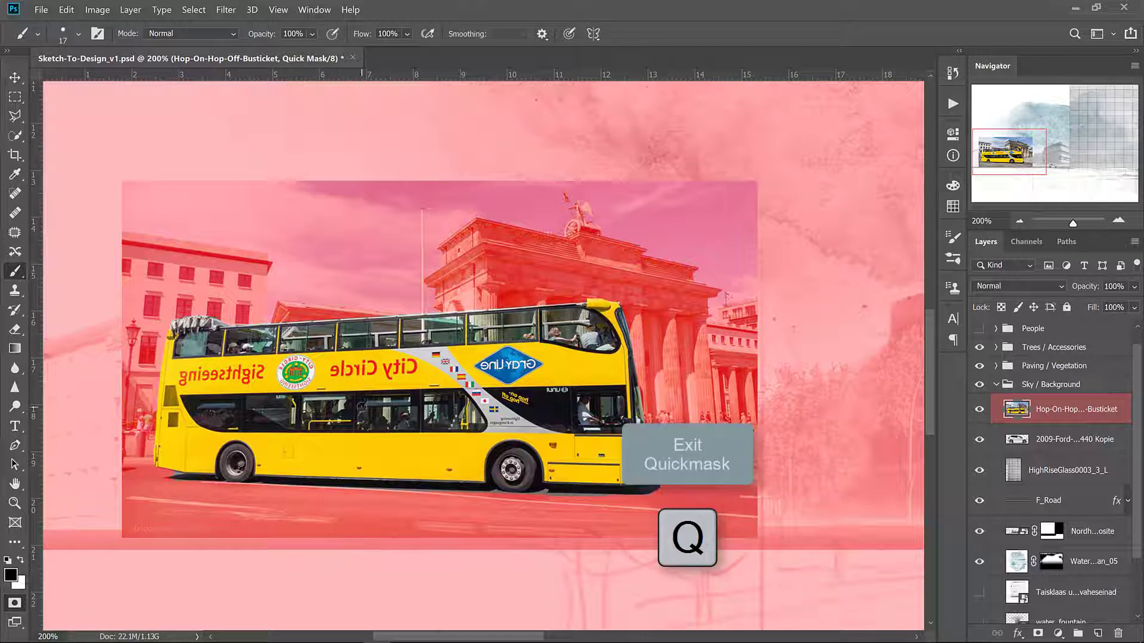
key(ctrl+j)
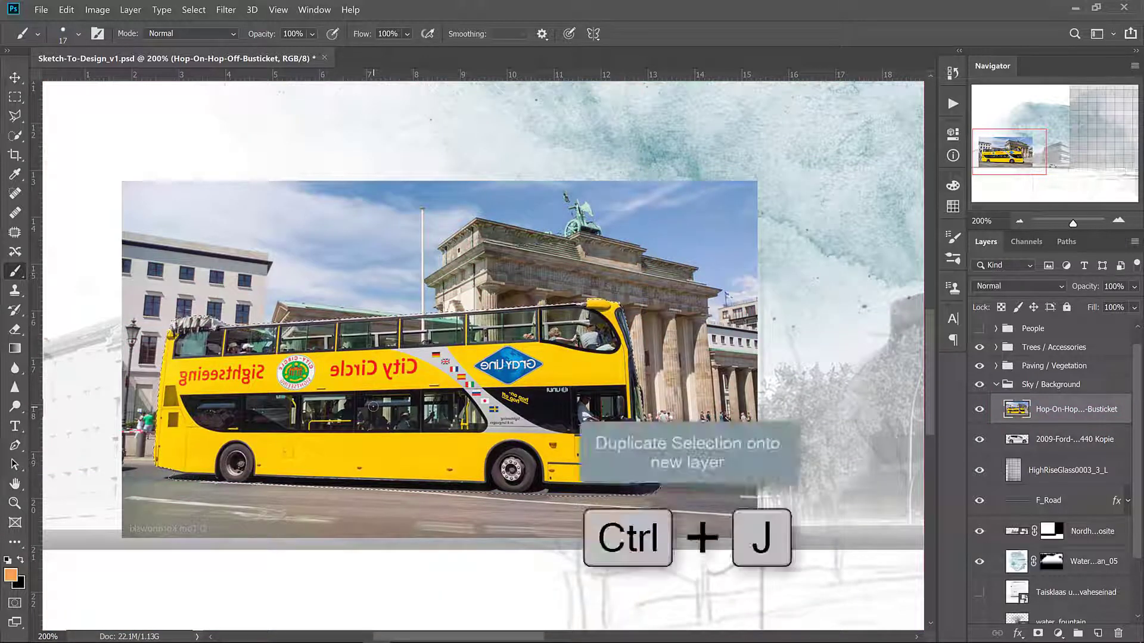
click(979, 439)
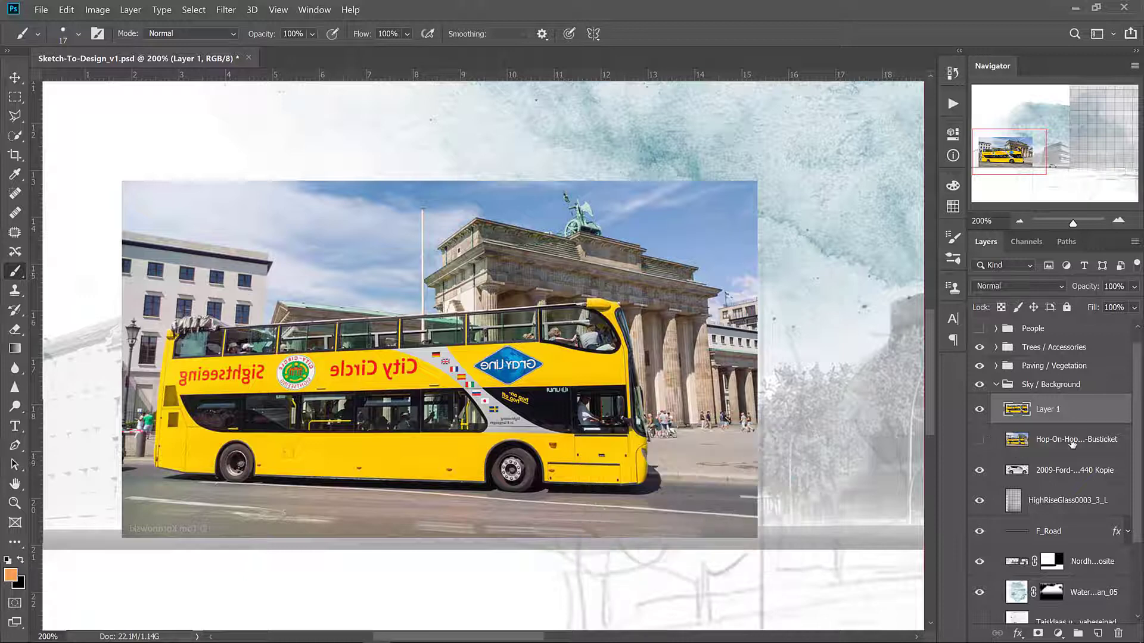
click(15, 78)
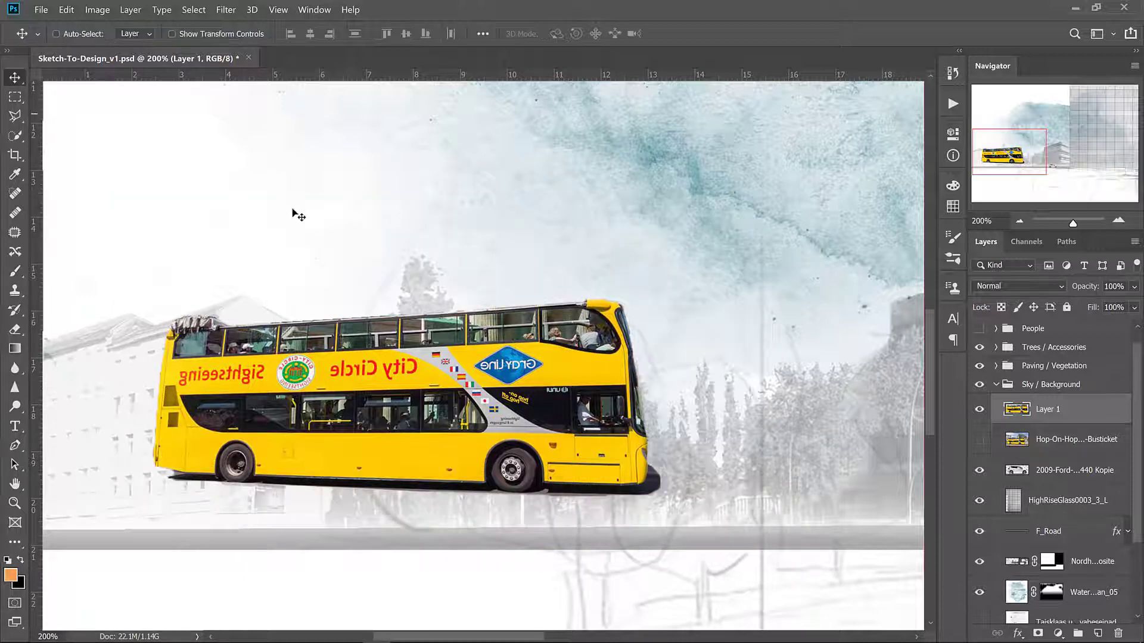
key(ctrl+minus)
key(ctrl+minus)
click(1047, 439)
key(Delete)
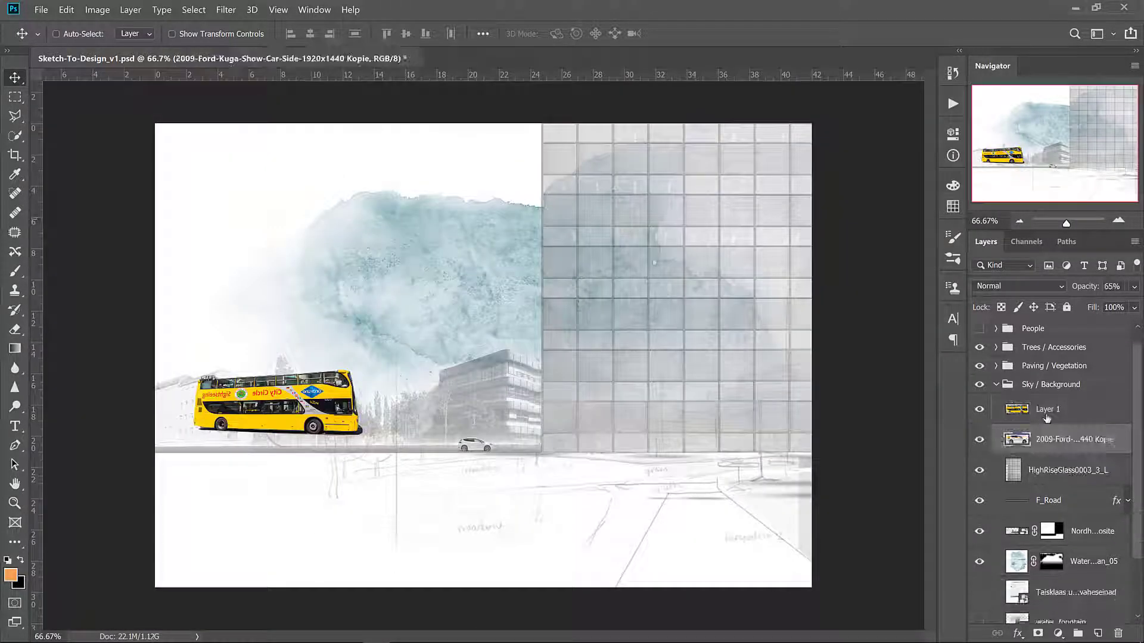
Move the cut-out bus to the left end of the road and distort it so it sits level on the road.
click(1046, 417)
drag(344, 420, 308, 443)
click(66, 11)
mouse_move(88, 320)
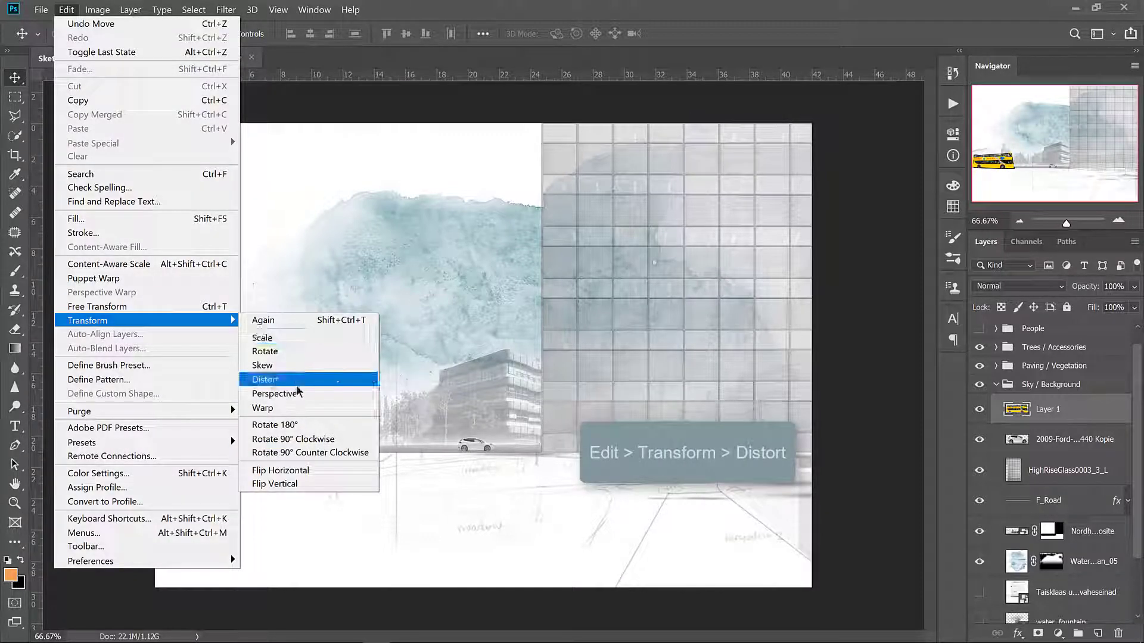
click(268, 320)
drag(326, 459, 325, 454)
drag(326, 392, 326, 400)
drag(148, 394, 152, 391)
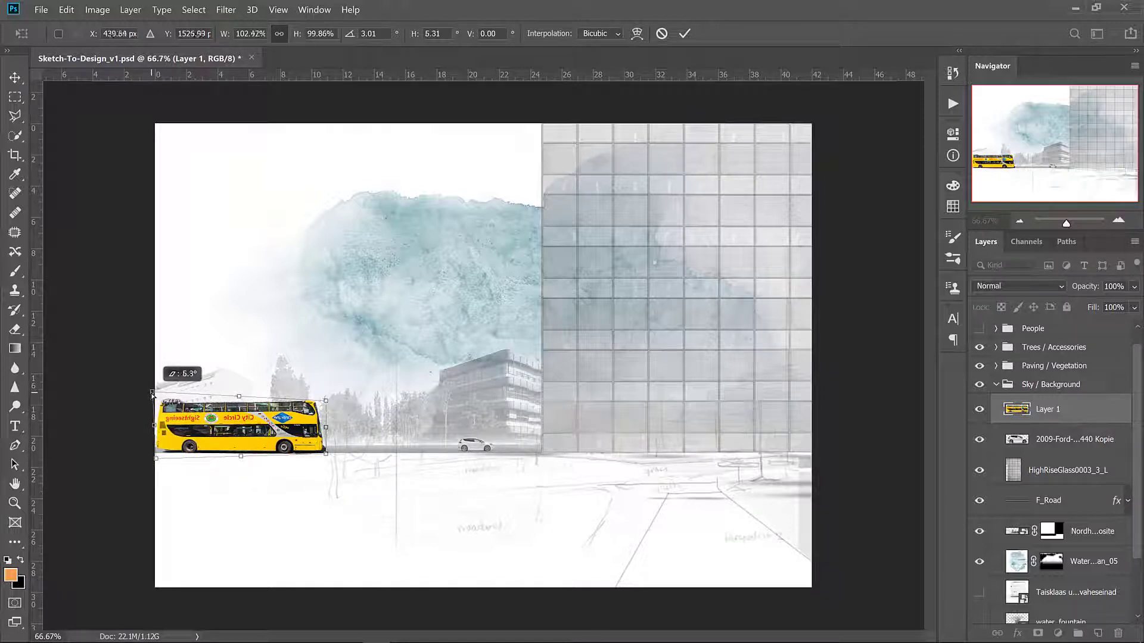
drag(325, 400, 328, 399)
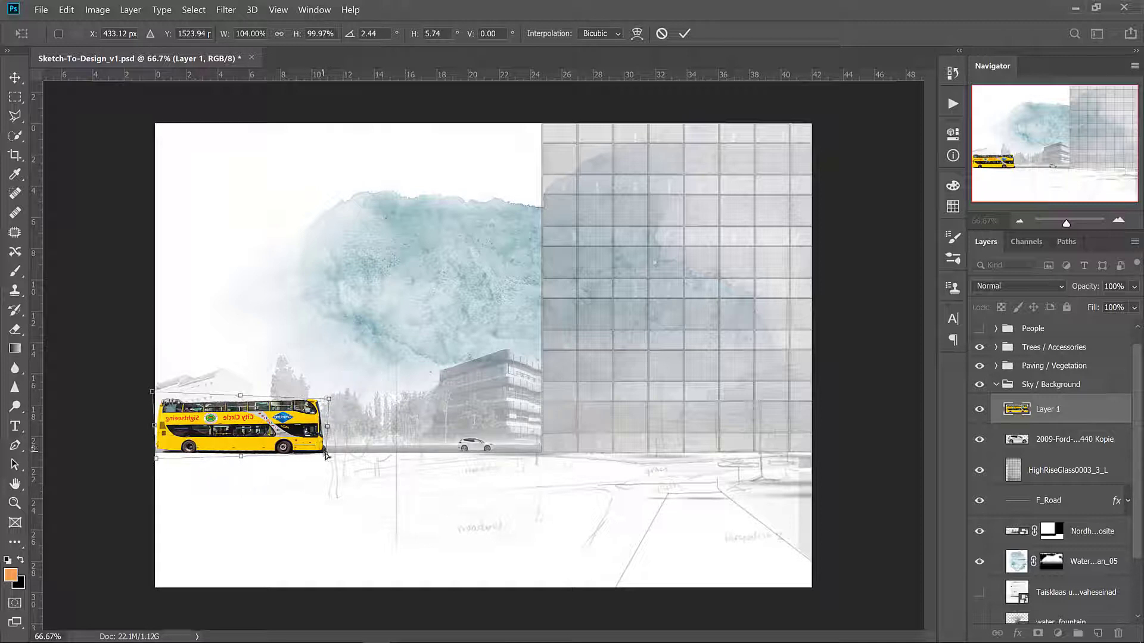
drag(326, 454, 327, 452)
key(Return)
key(Return)
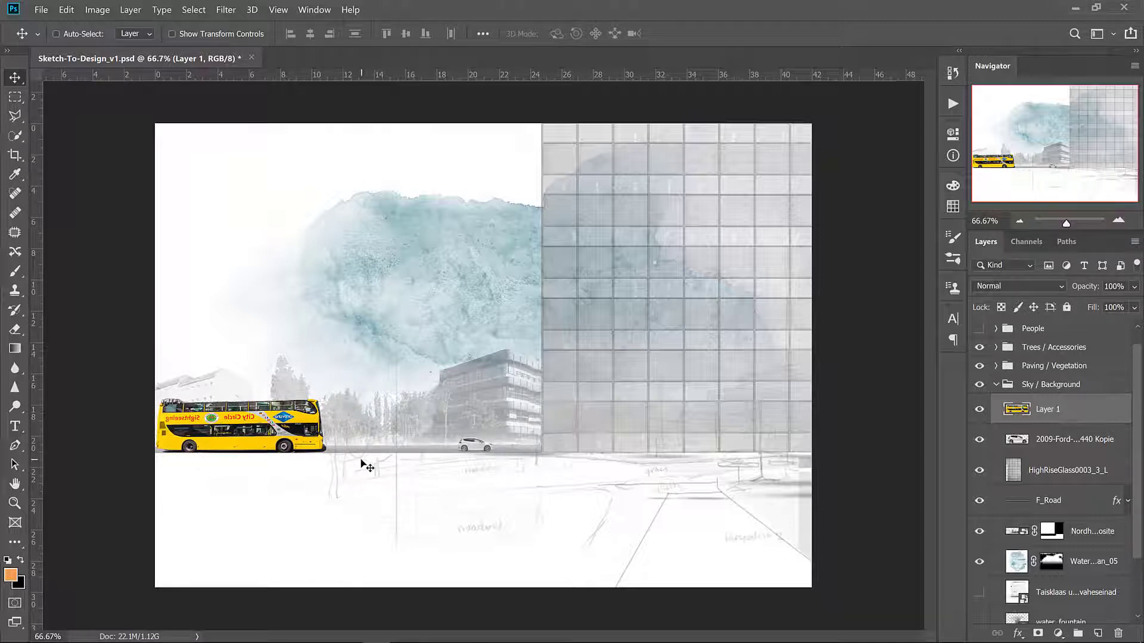
Desaturate the bus layer and reapply the last Gaussian Blur to it.
key(ctrl+shift+u)
click(226, 10)
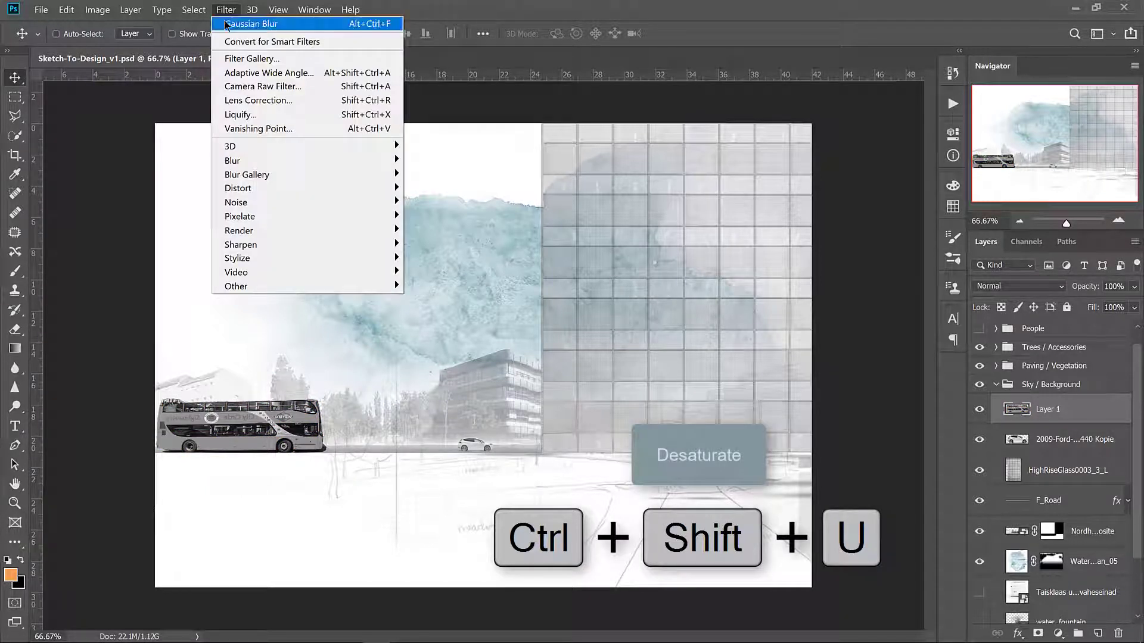
click(226, 24)
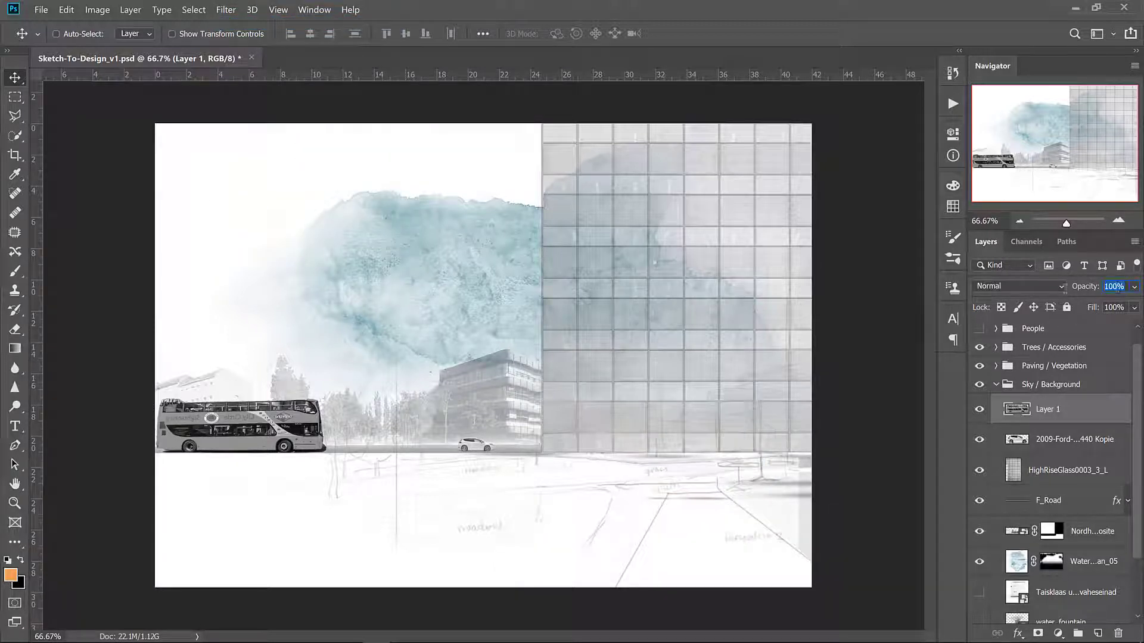
Set the bus layer's opacity to 65% and scale the bus down at the left end of the road.
key(Return)
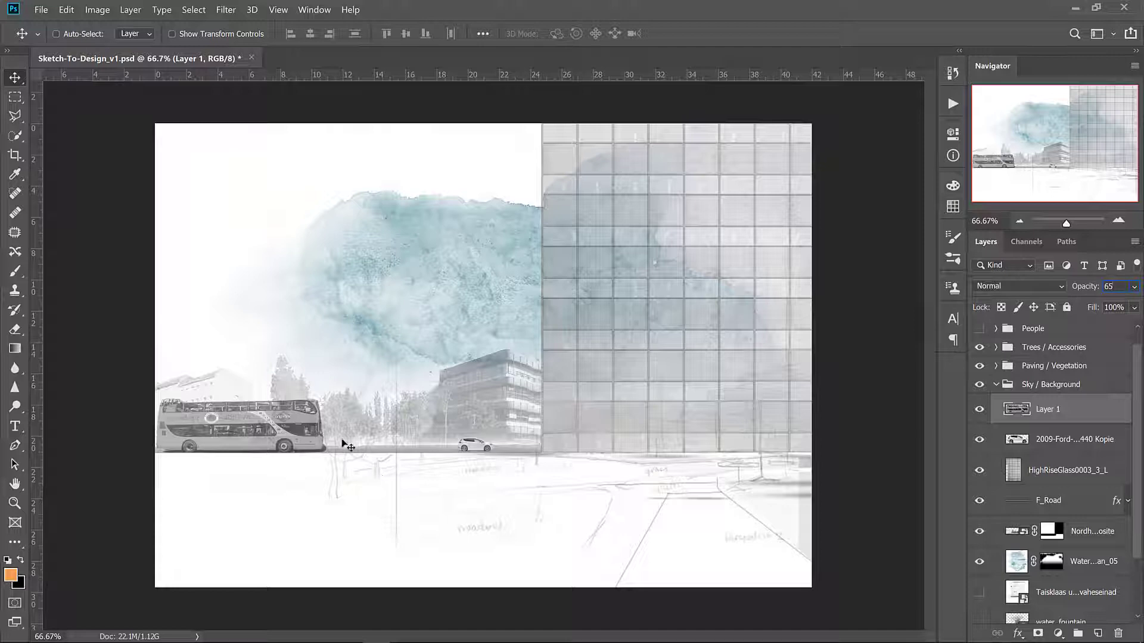
key(ctrl+t)
drag(324, 399, 255, 417)
key(Return)
Check the bus size against the reference image Visualization-Step-7_Final.jpg and scale the bus down further.
click(487, 631)
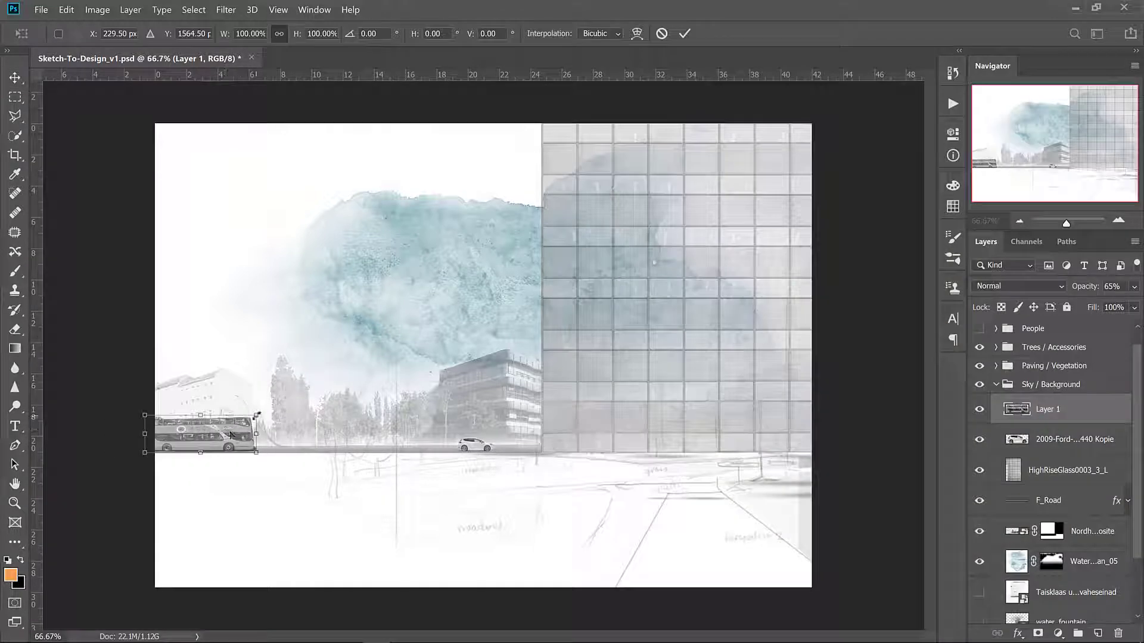
drag(255, 420, 243, 422)
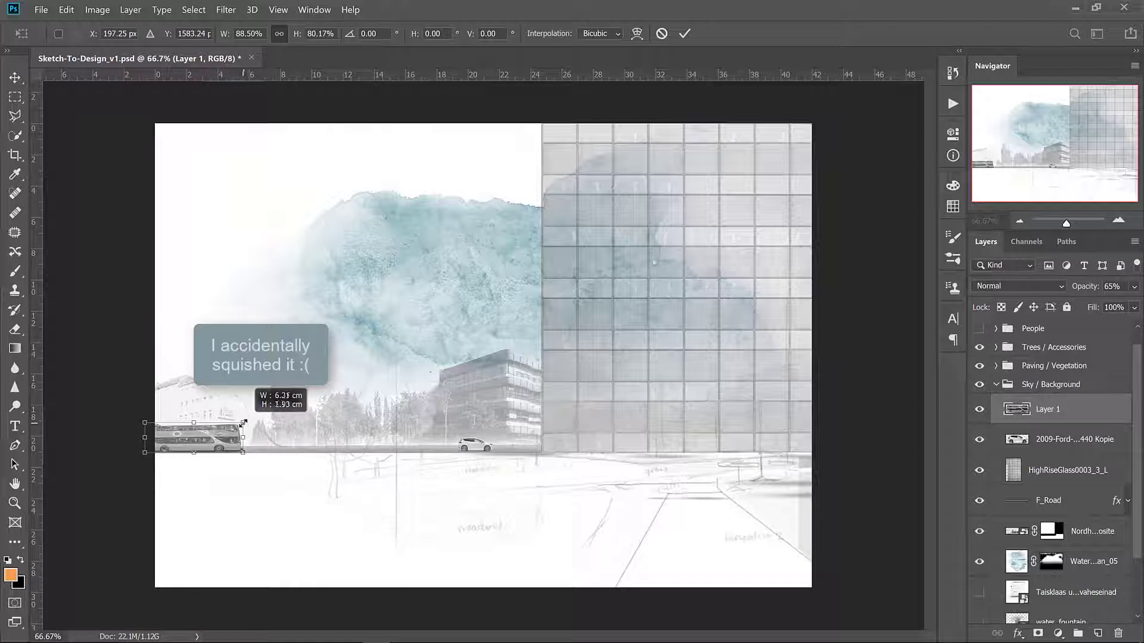
key(Escape)
Rename the bus layer as Berlin Bus.
double_click(1049, 409)
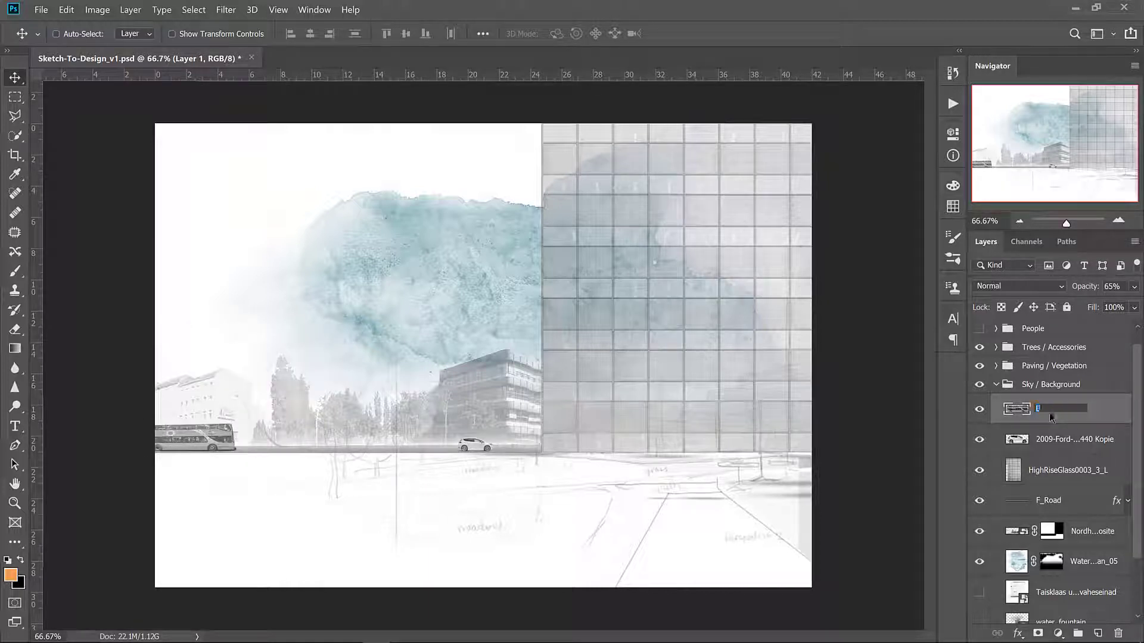
text(Berlin Bus)
key(Return)
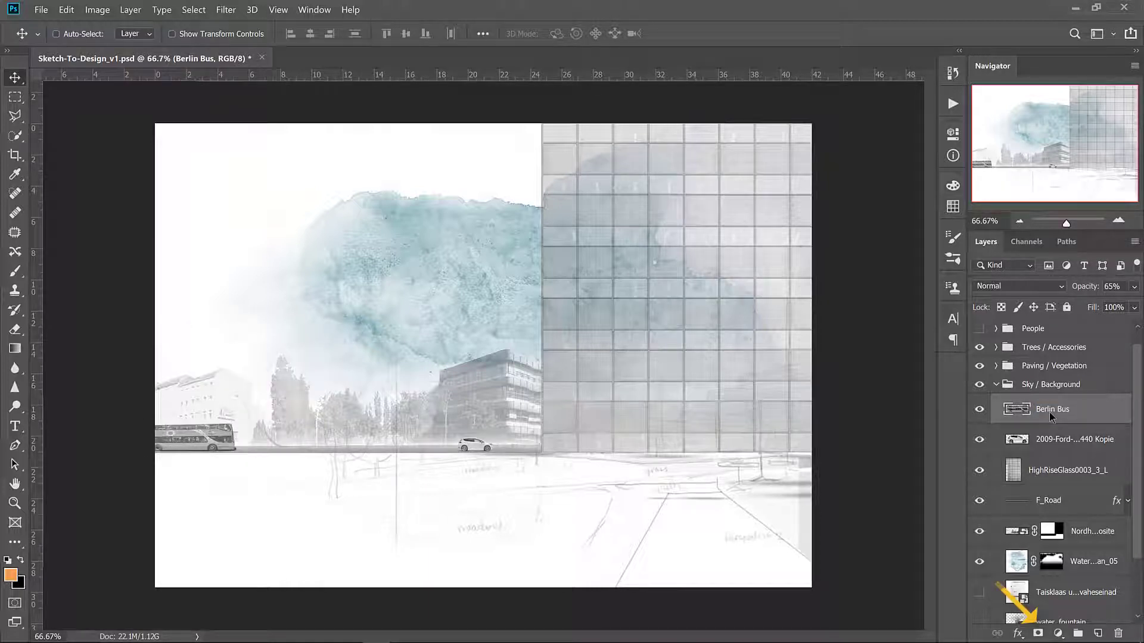
Add a layer mask to the Berlin Bus layer and fade the bus with a black-to-white horizontal linear gradient.
click(1038, 633)
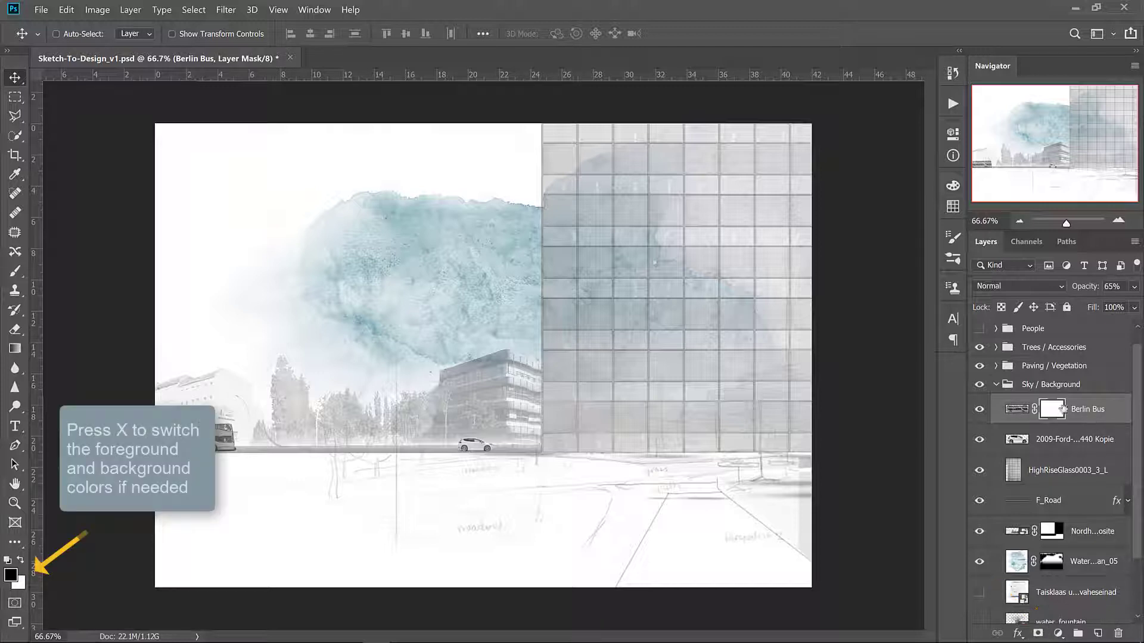
key(g)
key(d)
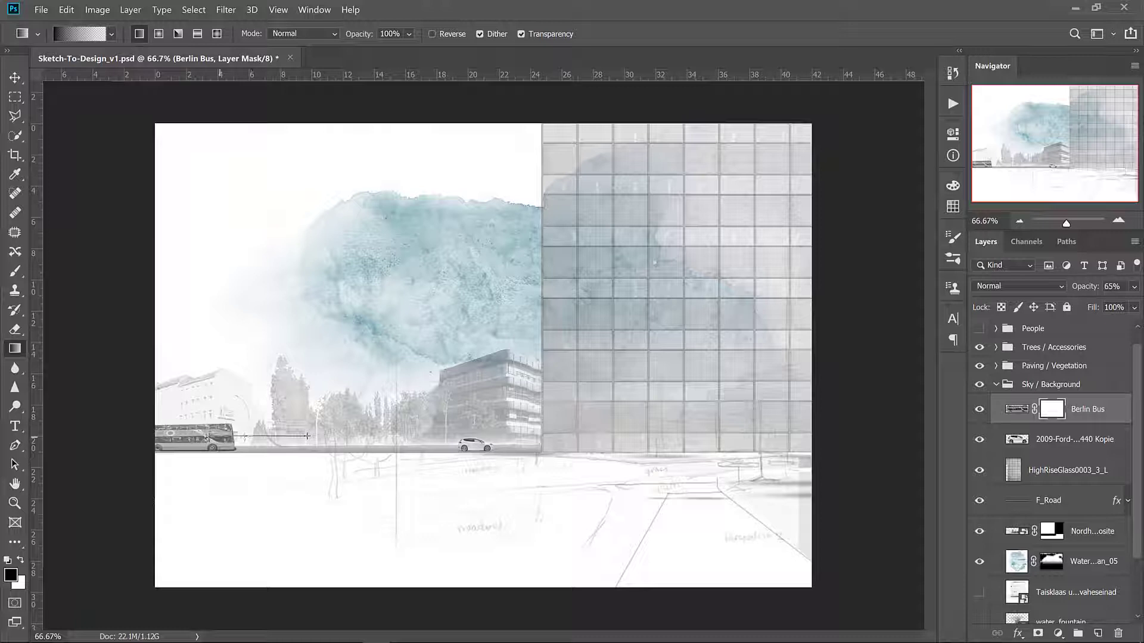
drag(308, 436, 308, 437)
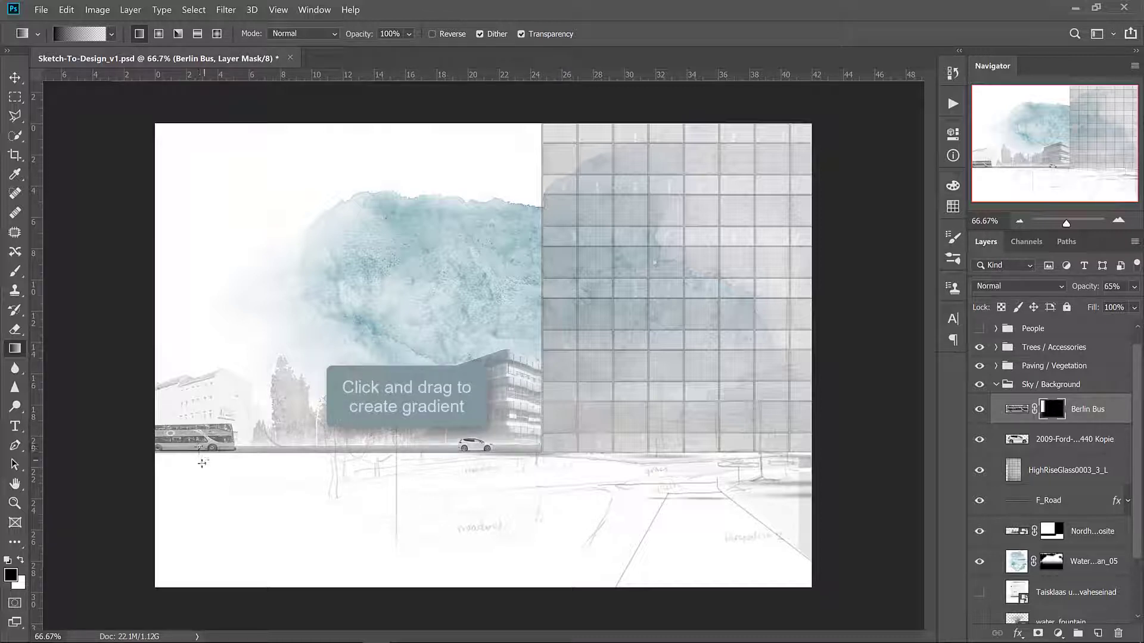
Show the Taisklaas uksed ja vaheseinad layer, place it above the HighRiseGlass layer and move the glass partition lower in the image.
key(v)
scroll(1049, 476, down, 3)
click(979, 517)
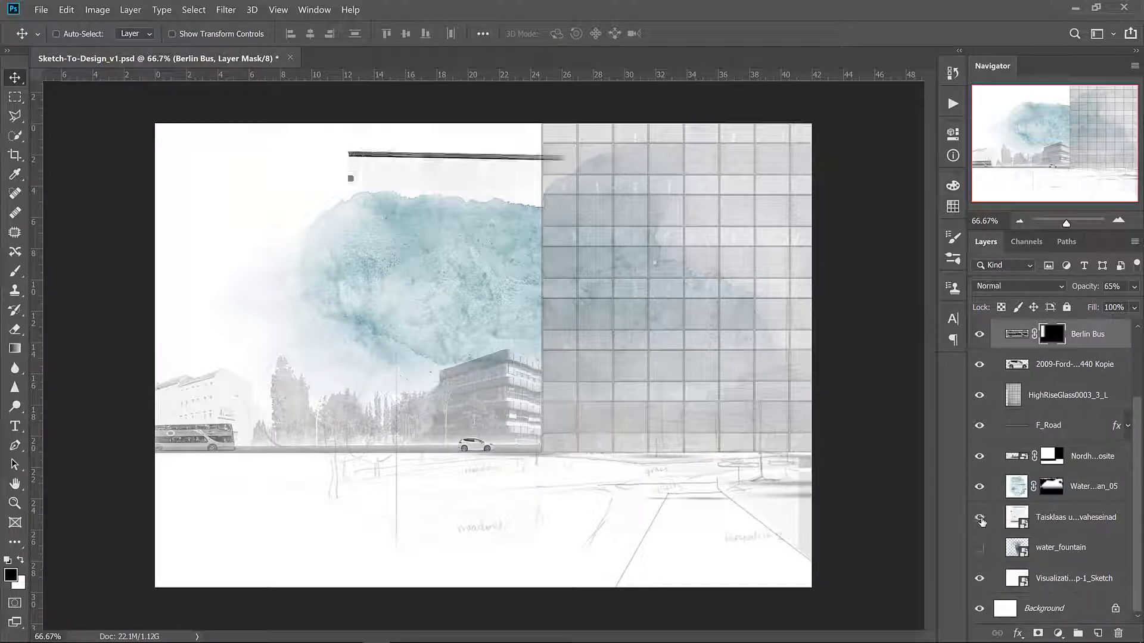
drag(1035, 516, 1046, 382)
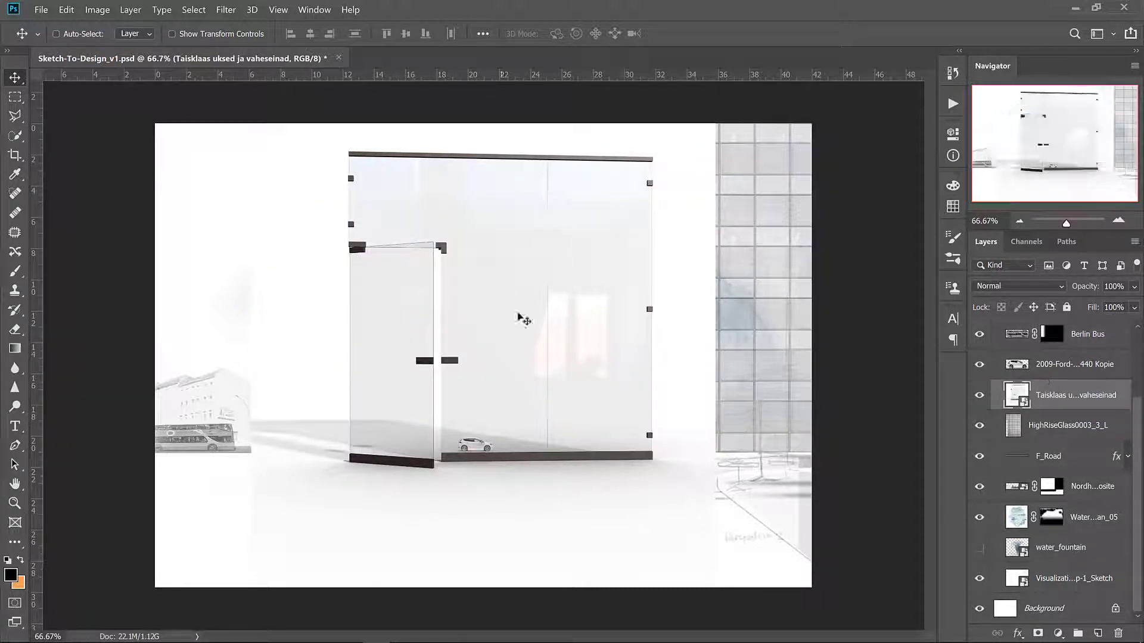
drag(518, 316, 508, 358)
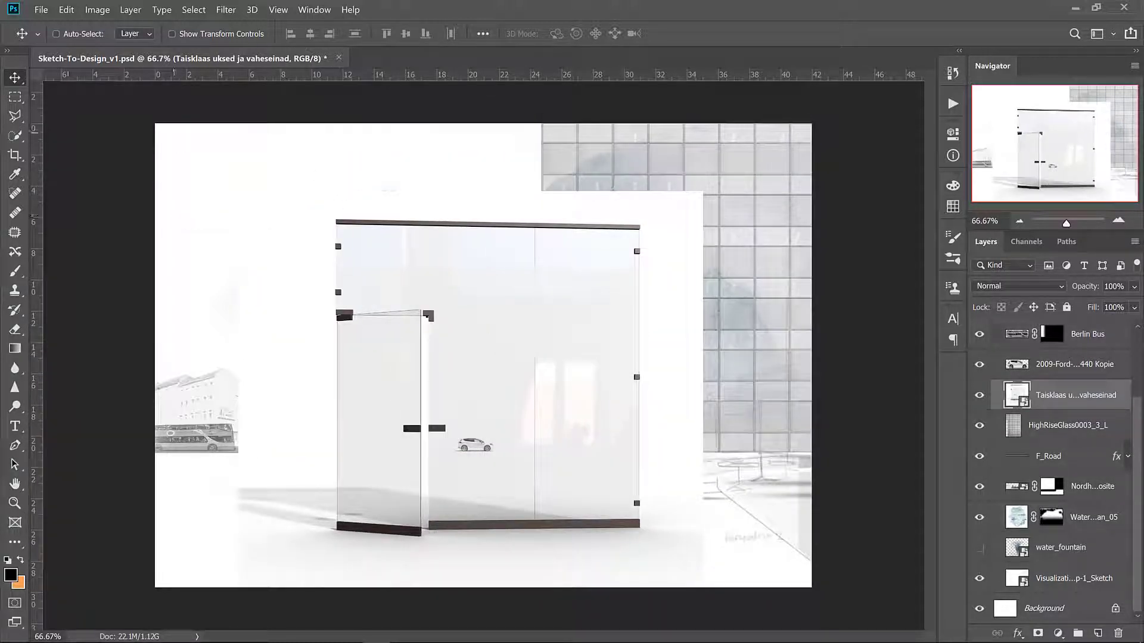
Copy the upper band of the glass partition with its top rail to a new layer and delete the original partition layer.
key(l)
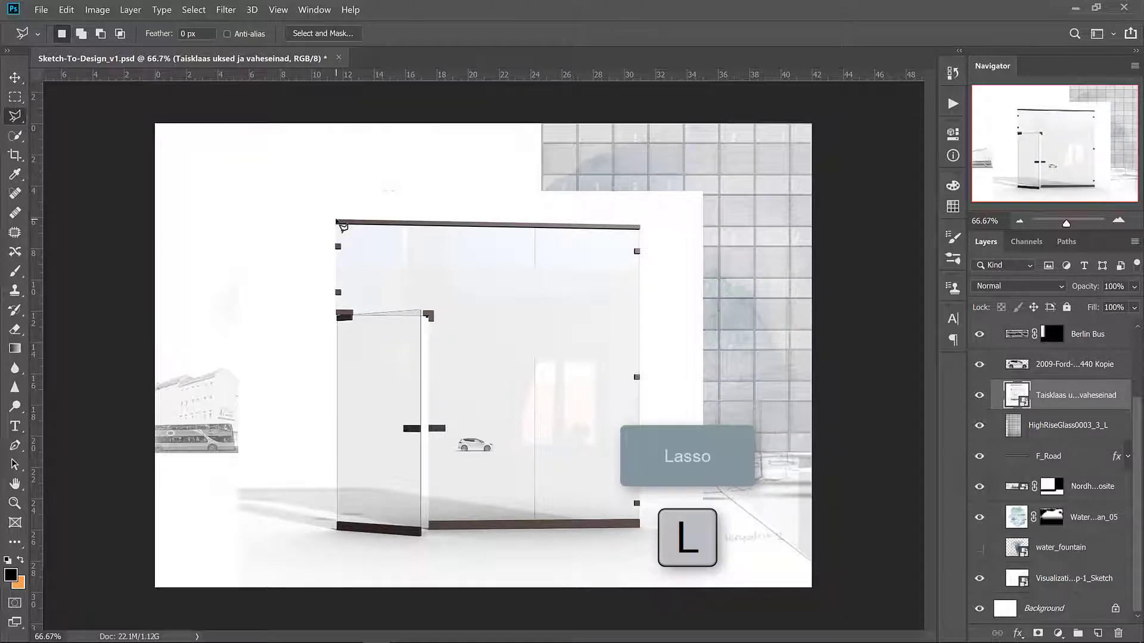
click(337, 220)
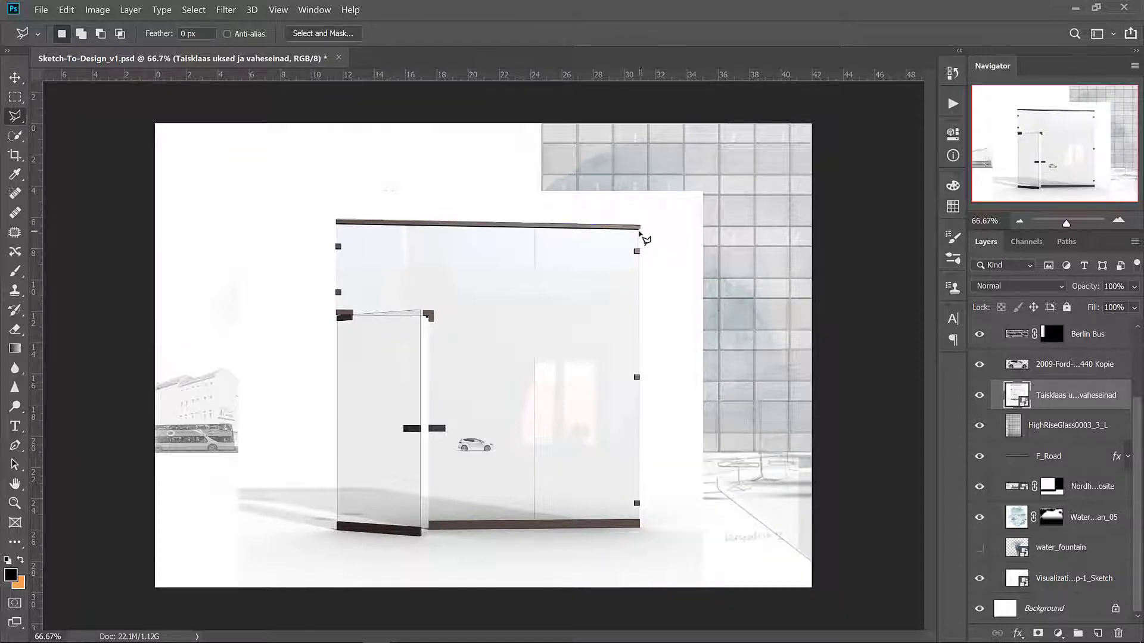
mouse_move(646, 240)
mouse_down()
mouse_move(640, 307)
mouse_move(344, 305)
mouse_up()
click(336, 220)
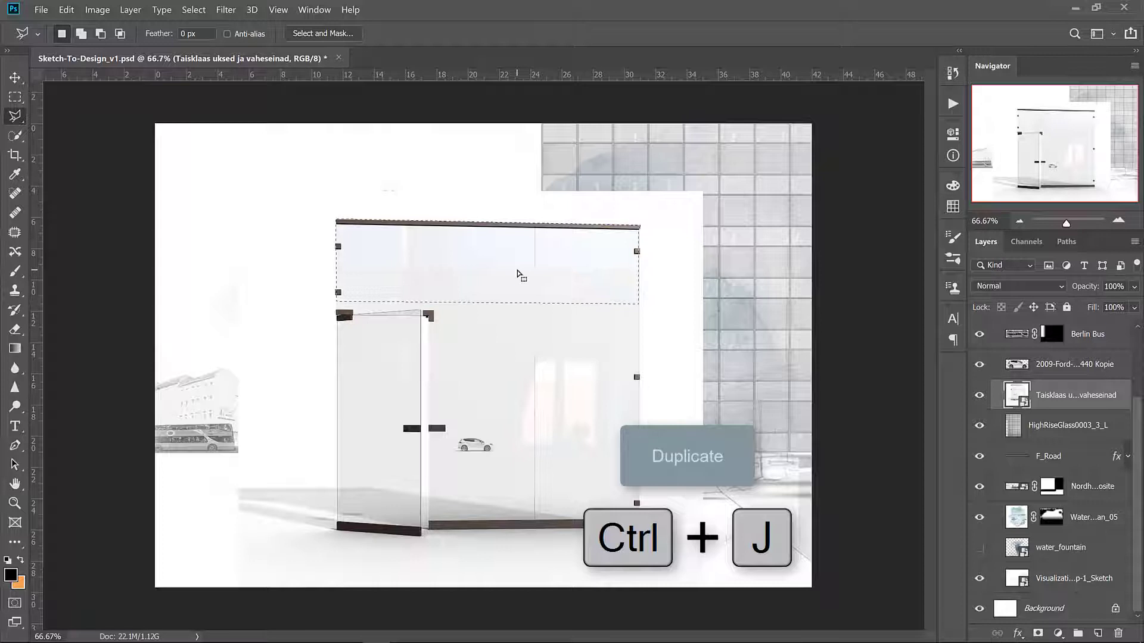
key(ctrl+j)
click(1061, 424)
key(Delete)
Rename the copied glass band layer as F_Glass Handrail and set its blend mode to Multiply.
double_click(1045, 396)
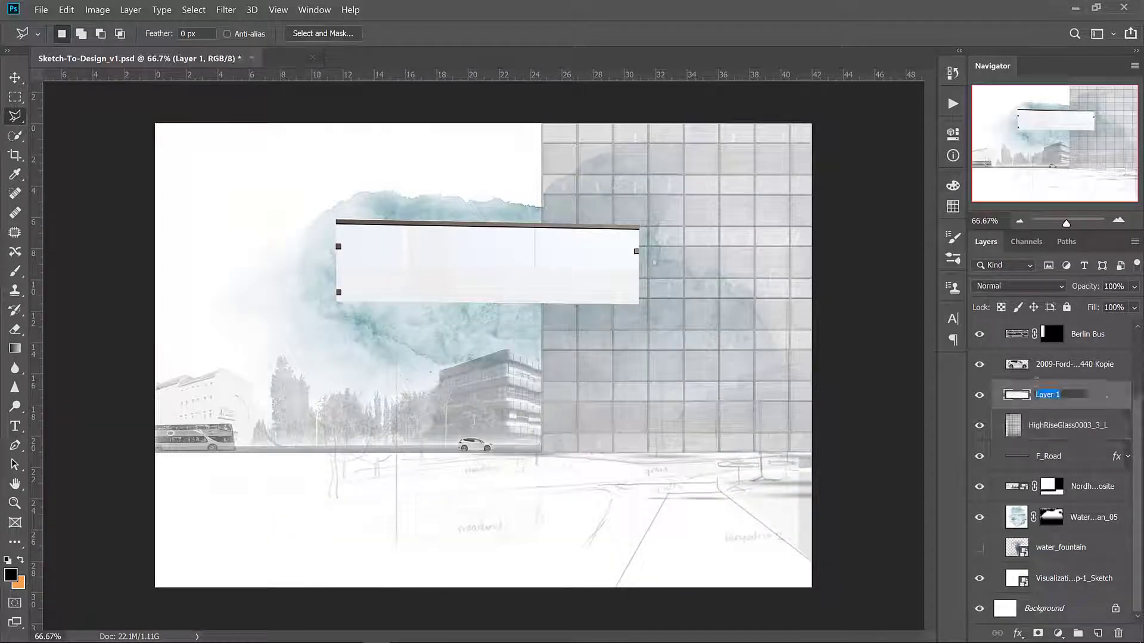
text(F_Glass Handrail)
key(Return)
key(v)
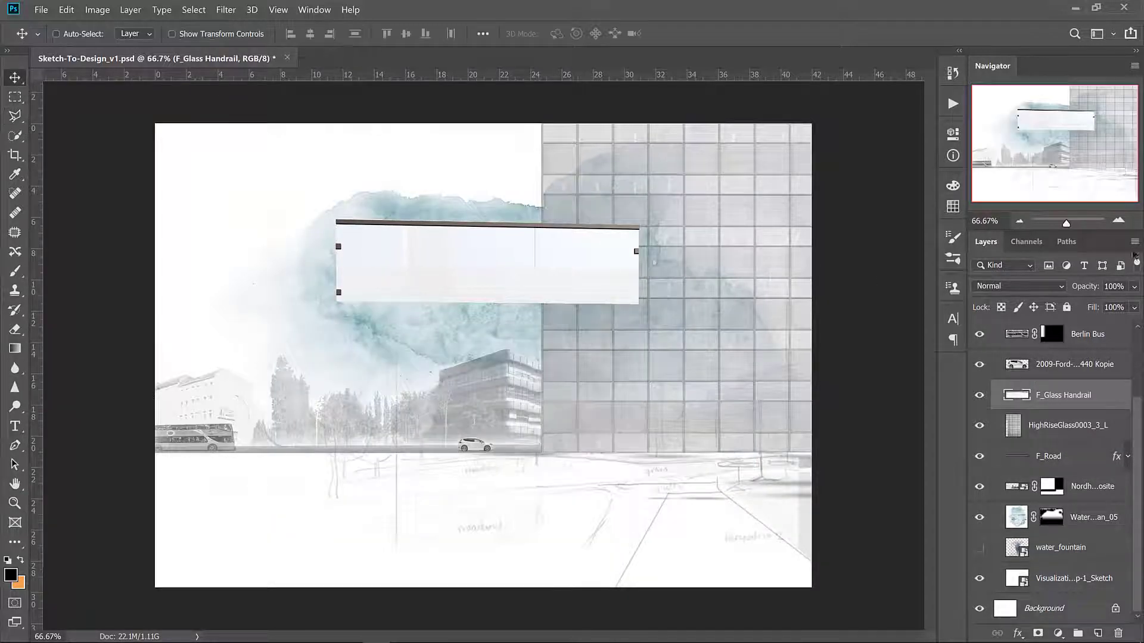
click(1018, 286)
click(994, 322)
Move the glass handrail over the high-rise facade and distort it so its top rail runs level.
drag(489, 263, 569, 246)
click(66, 10)
mouse_move(156, 322)
click(262, 378)
drag(415, 204, 416, 211)
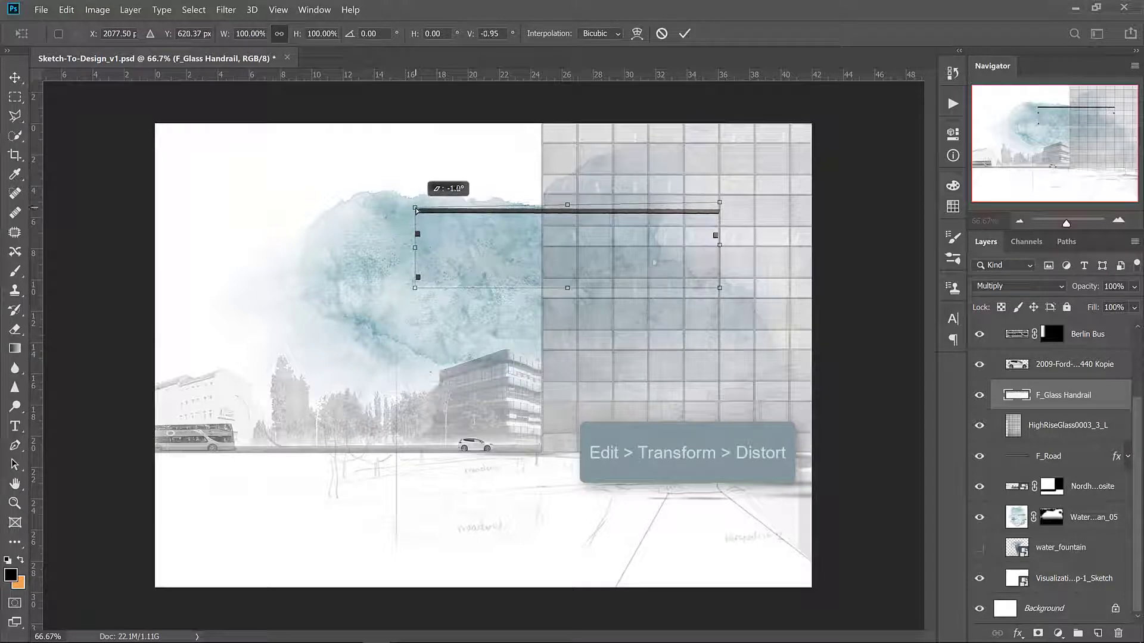
drag(490, 216, 658, 402)
key(Return)
Scale the glass handrail down and place it at the left corner of the high-rise's base, along the road line.
key(ctrl+t)
drag(766, 374, 589, 449)
key(Return)
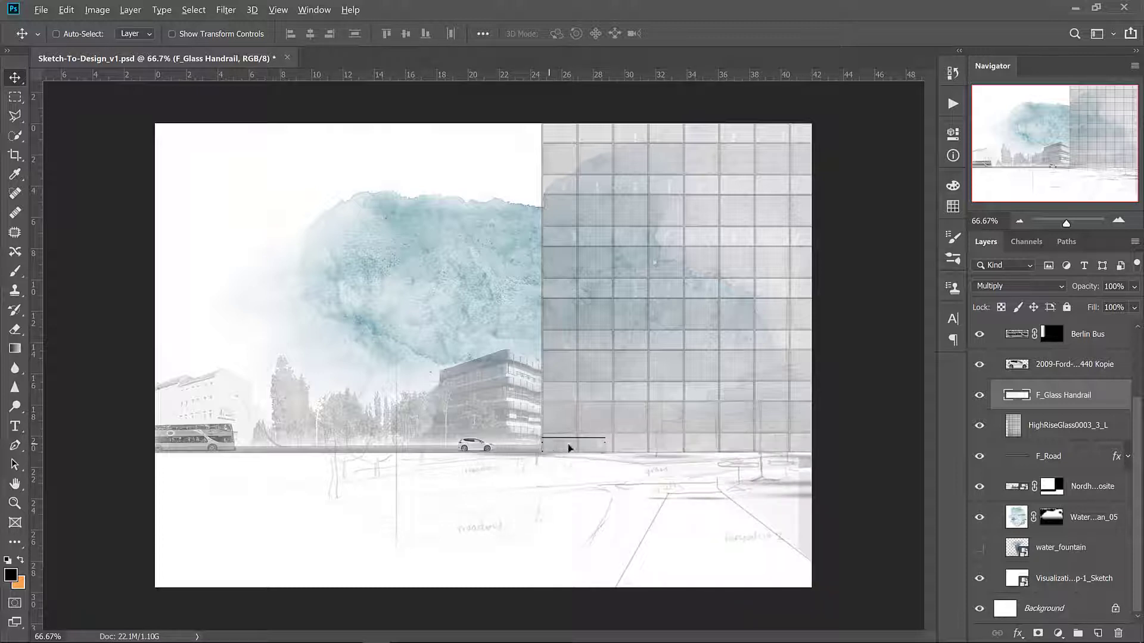
Duplicate the handrail segment end to end and merge both copies into one layer with the Multiply blend mode.
drag(569, 448, 615, 454)
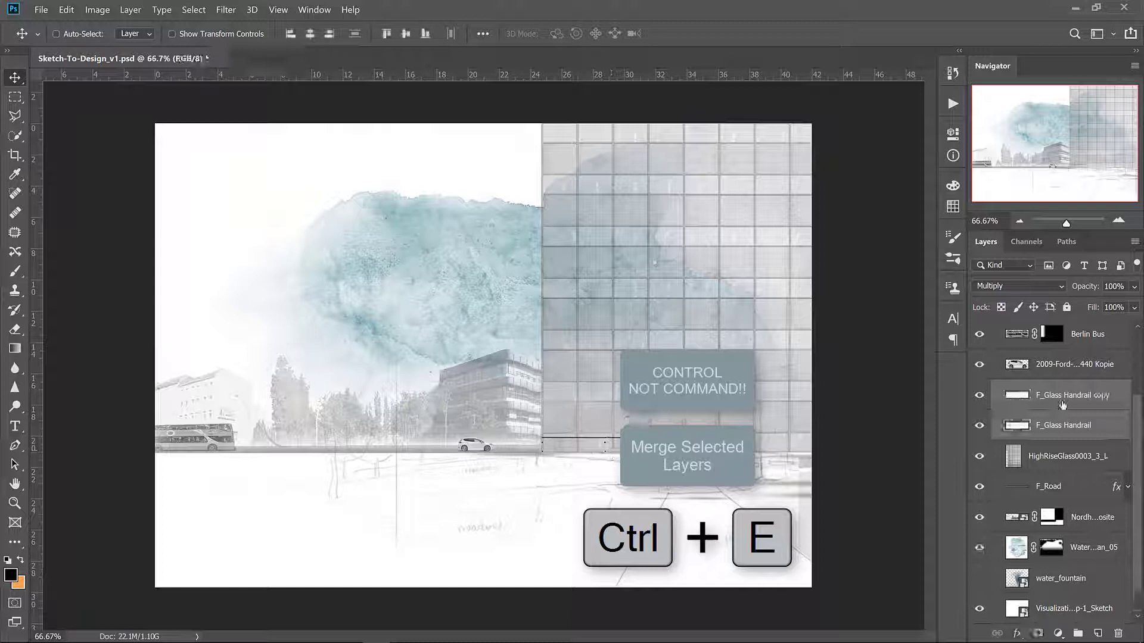
key(ctrl+e)
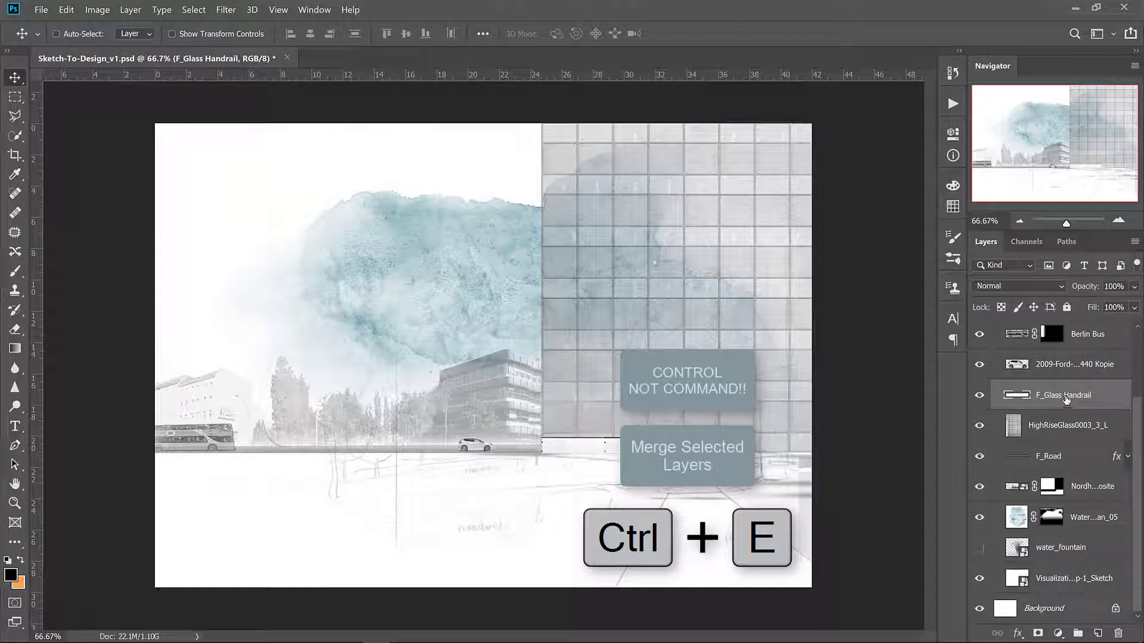
click(1045, 286)
click(1016, 323)
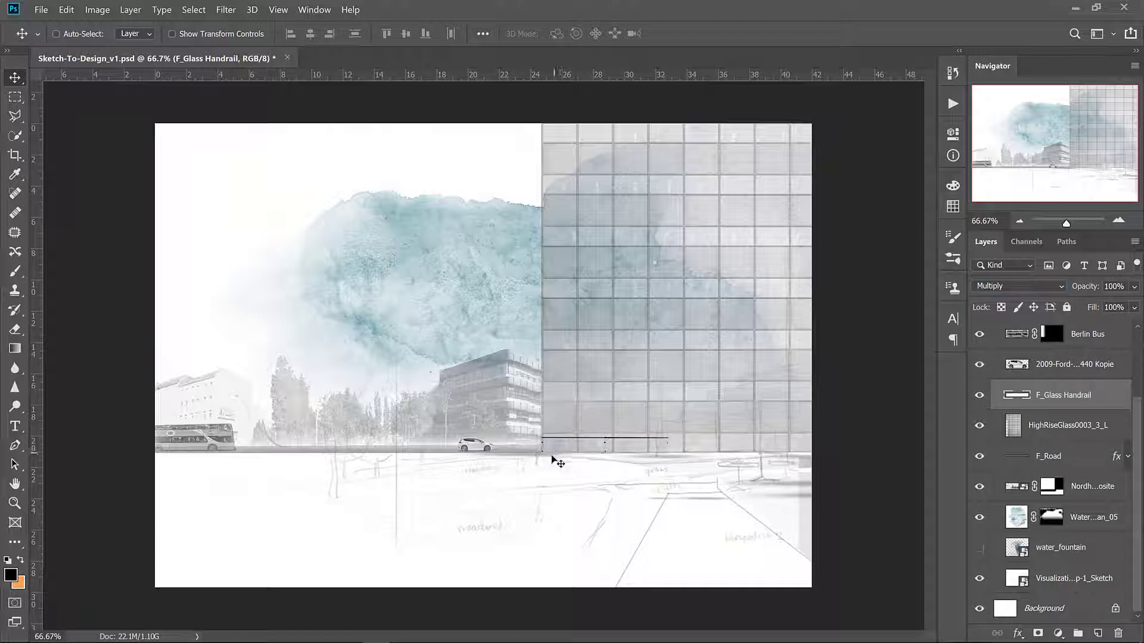
Duplicate the merged handrail rightward along the base of the glass facade to the image edge.
drag(554, 452, 676, 452)
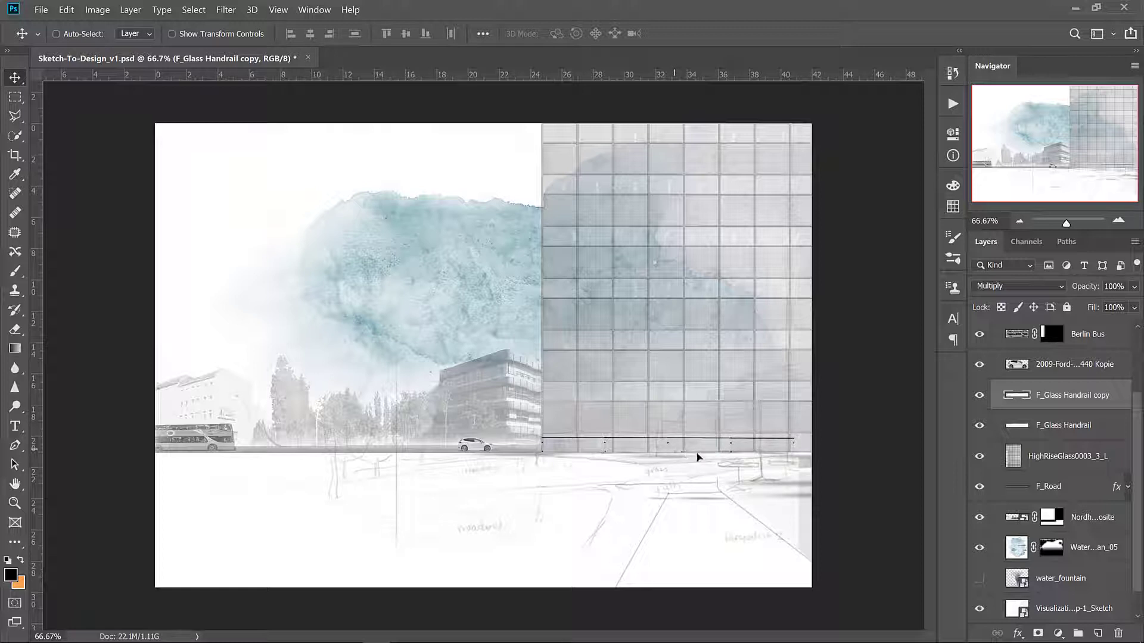
drag(697, 457, 798, 449)
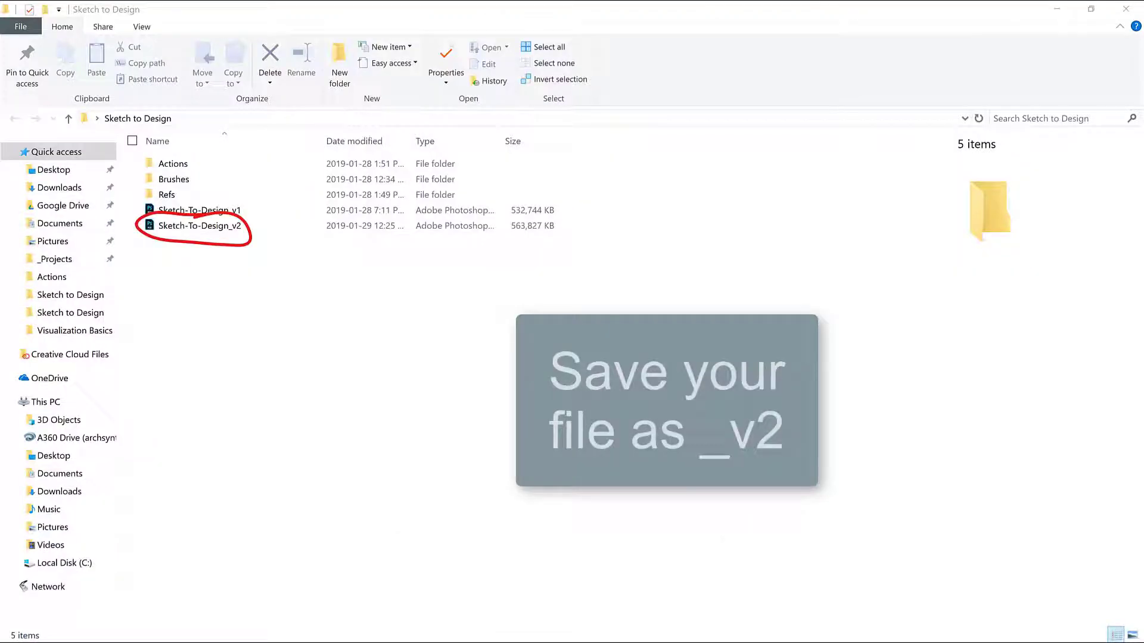